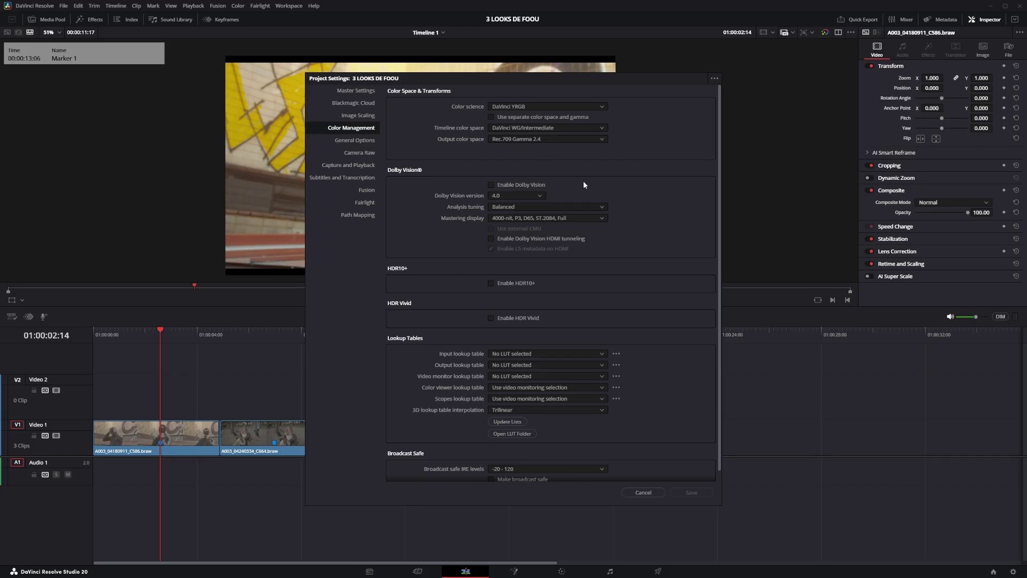
# Step: Close the project settings without changes and switch to the Color page to view the graffiti clip
pyautogui.press('Escape')
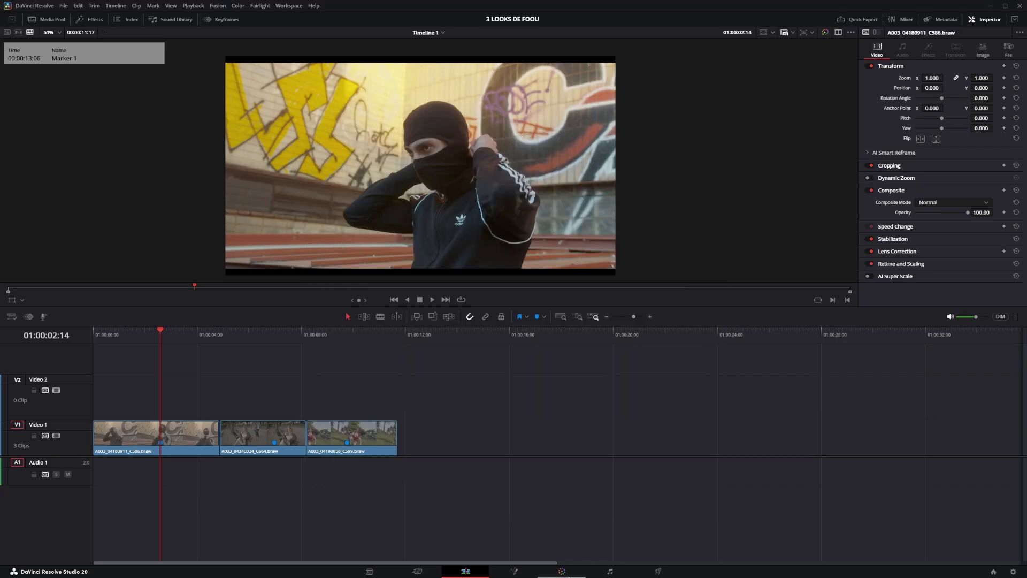
pyautogui.hotkey('shift', '6')
pyautogui.scroll(-1, 374, 214)
pyautogui.scroll(2, 321, 204)
pyautogui.scroll(-2, 297, 198)
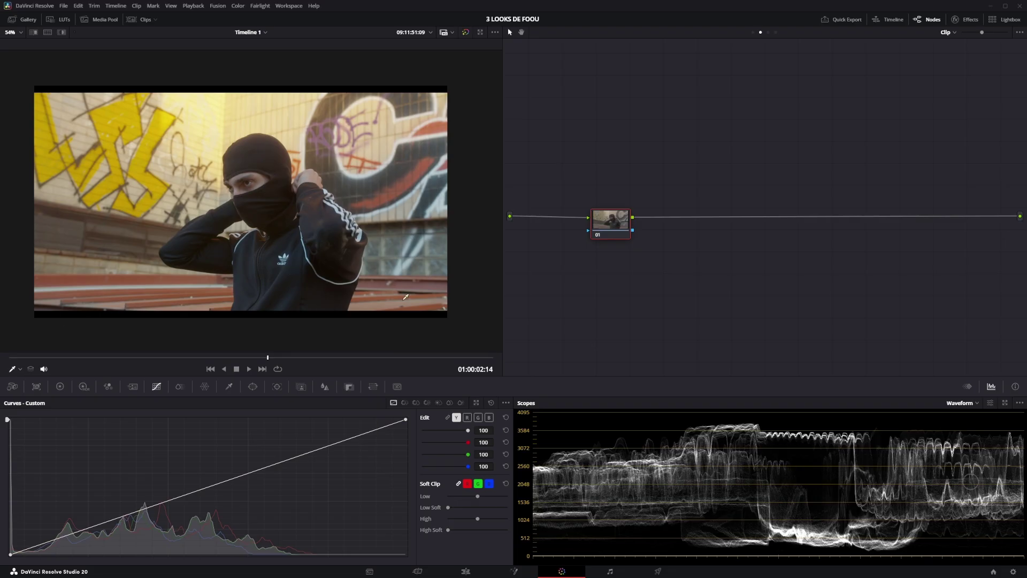
pyautogui.scroll(3, 399, 270)
pyautogui.scroll(-4, 382, 235)
pyautogui.moveTo(356, 230)
pyautogui.mouseDown()
pyautogui.moveTo(391, 235)
pyautogui.moveTo(353, 234)
pyautogui.mouseUp()
pyautogui.scroll(1, 353, 234)
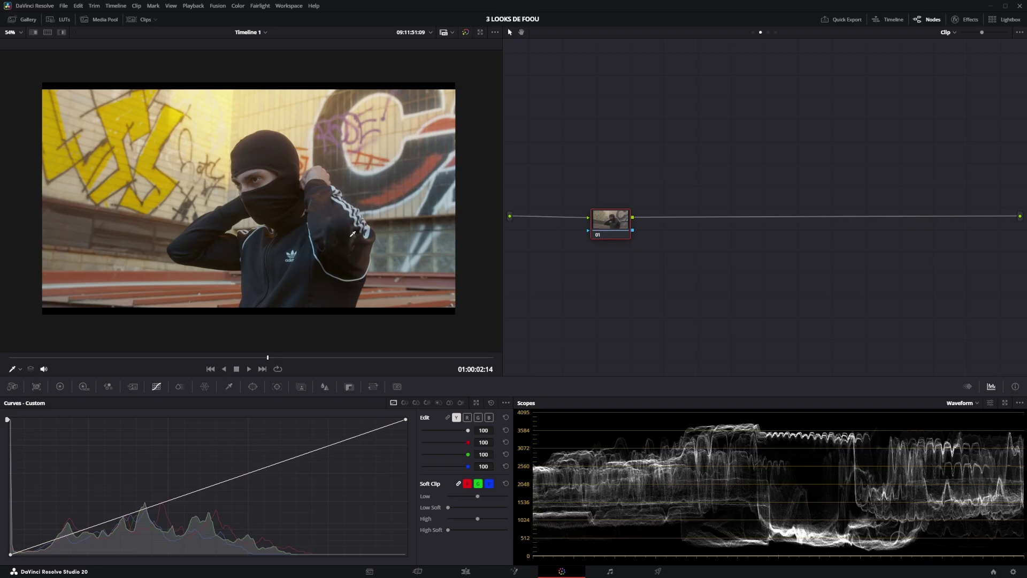
# Step: Add a serial node after node 01 and a layer node beneath it, and space out the node graph
pyautogui.hotkey('alt', 's')
pyautogui.moveTo(612, 224); pyautogui.dragTo(569, 229)
pyautogui.moveTo(669, 221); pyautogui.dragTo(692, 224)
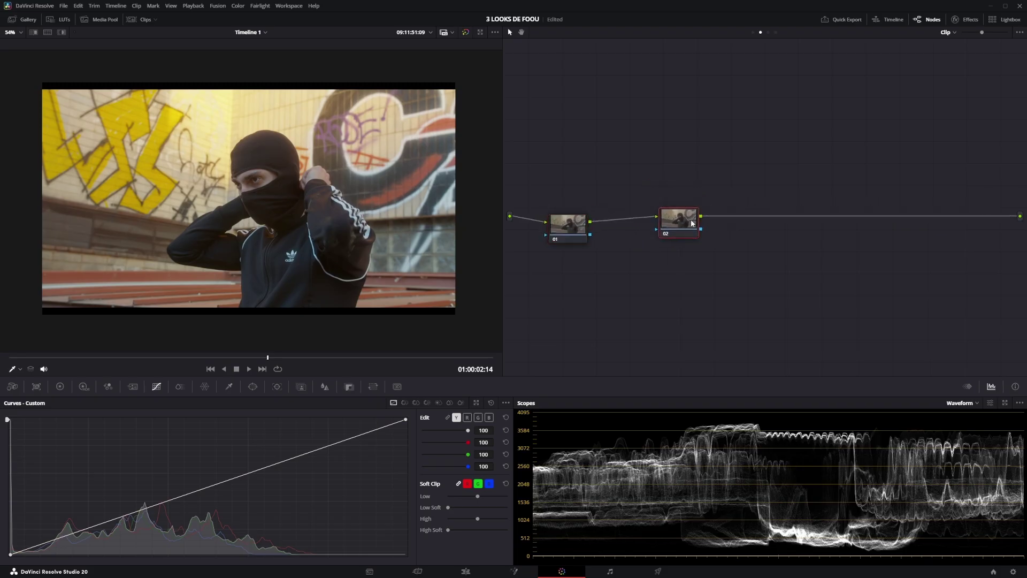
pyautogui.hotkey('alt', 'p')
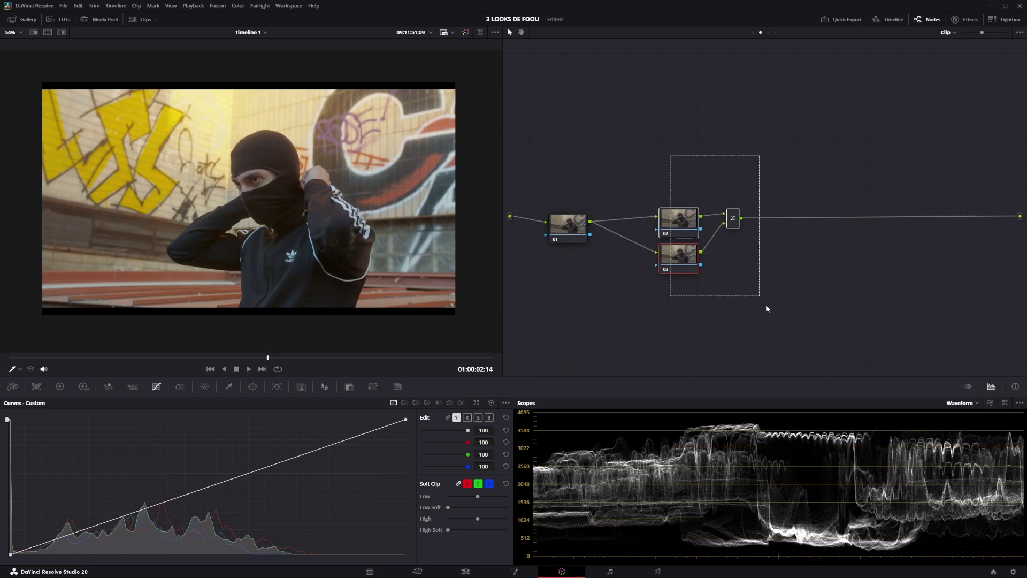
pyautogui.moveTo(733, 195); pyautogui.dragTo(740, 219)
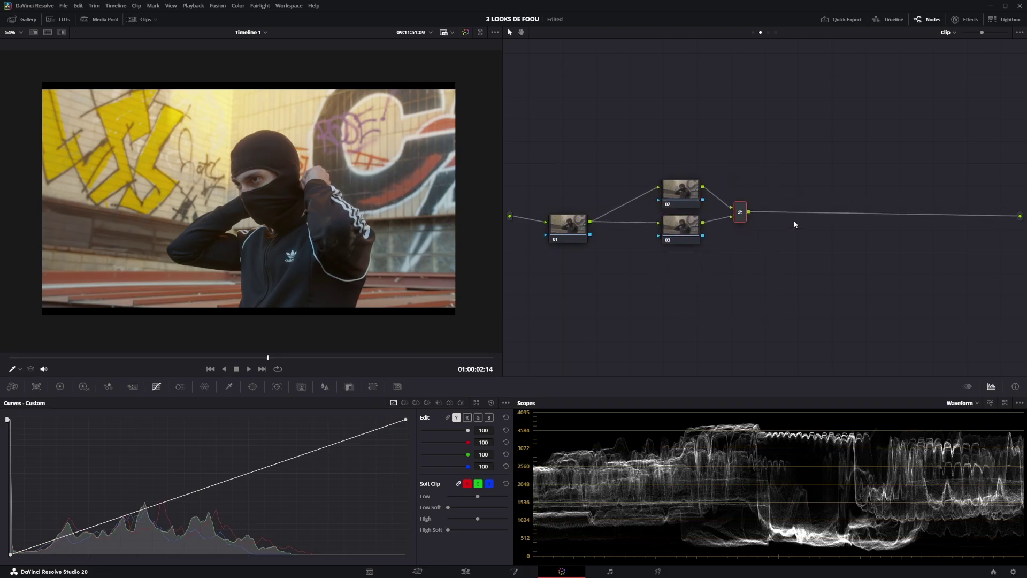
# Step: Add a serial node after the layer mixer and spread nodes 02 and 03 apart vertically
pyautogui.hotkey('alt', 's')
pyautogui.moveTo(681, 224); pyautogui.dragTo(686, 245)
pyautogui.click(686, 188)
pyautogui.moveTo(686, 187); pyautogui.dragTo(690, 172)
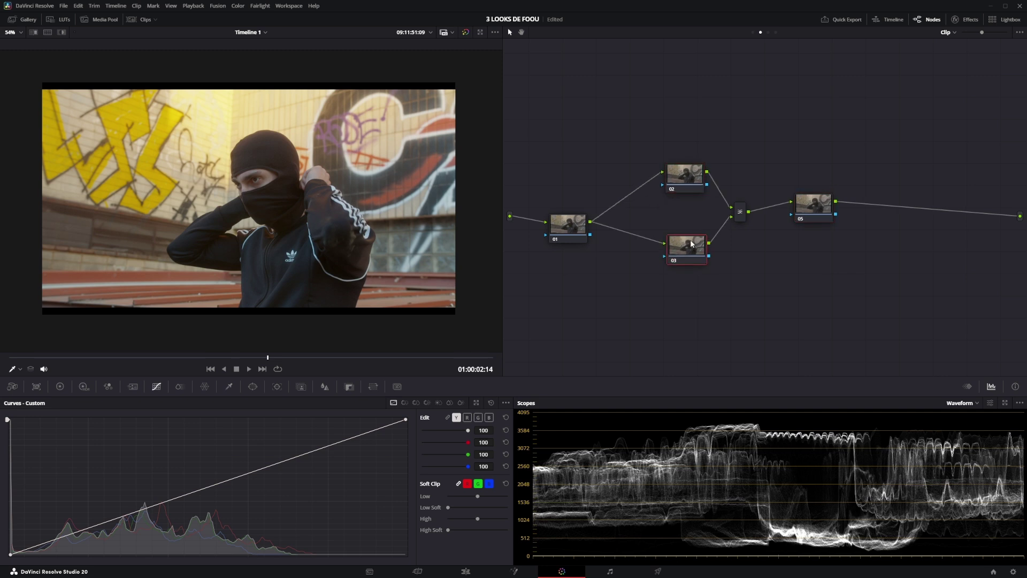
pyautogui.moveTo(692, 244); pyautogui.dragTo(689, 240)
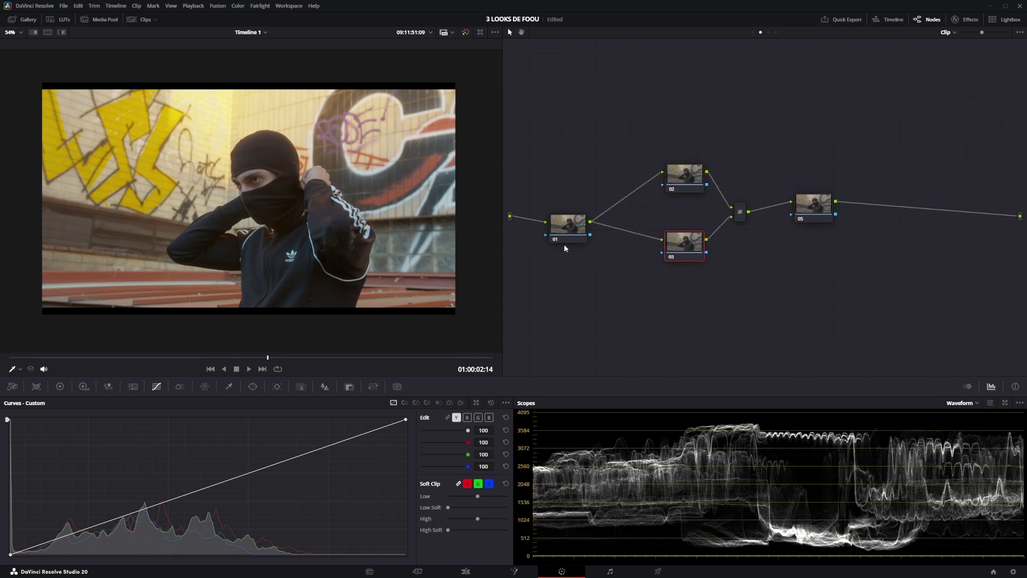
# Step: Label node 01 as EXP
pyautogui.click(570, 230)
pyautogui.rightClick(569, 228)
pyautogui.press('Escape')
pyautogui.write('EXPP')
pyautogui.press('Return')
# Step: Label the last node, 05, after the layer mixer as ROLL OFF
pyautogui.moveTo(814, 209)
pyautogui.mouseDown()
pyautogui.moveTo(812, 220)
pyautogui.moveTo(805, 205)
pyautogui.moveTo(821, 212)
pyautogui.mouseUp()
pyautogui.rightClick(820, 210)
pyautogui.click(830, 226)
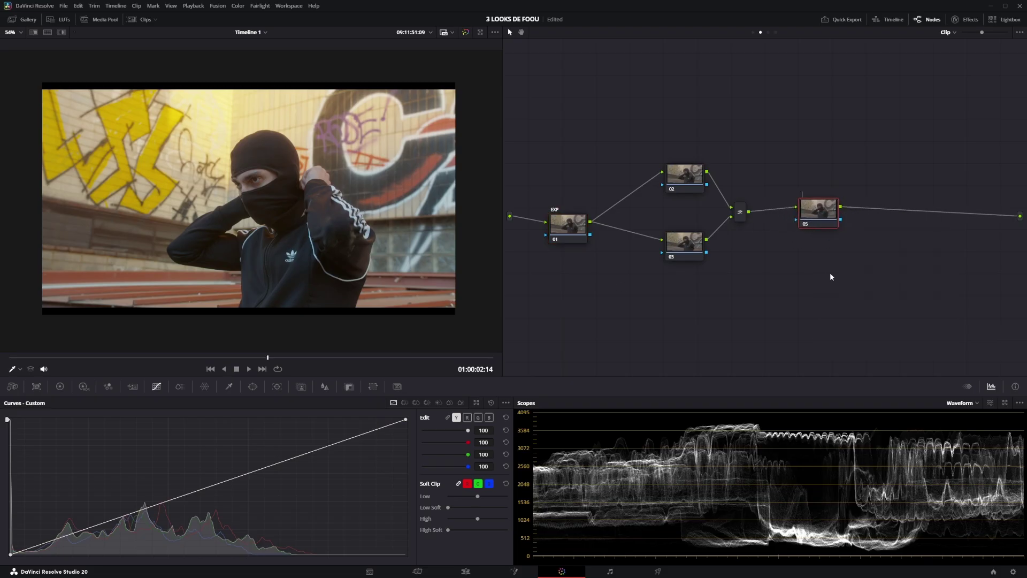
pyautogui.write('ROLL OFF')
pyautogui.press('Return')
# Step: Move the upper layer node 02 slightly up and label it BW
pyautogui.moveTo(694, 168)
pyautogui.mouseDown()
pyautogui.moveTo(700, 159)
pyautogui.moveTo(692, 162)
pyautogui.mouseUp()
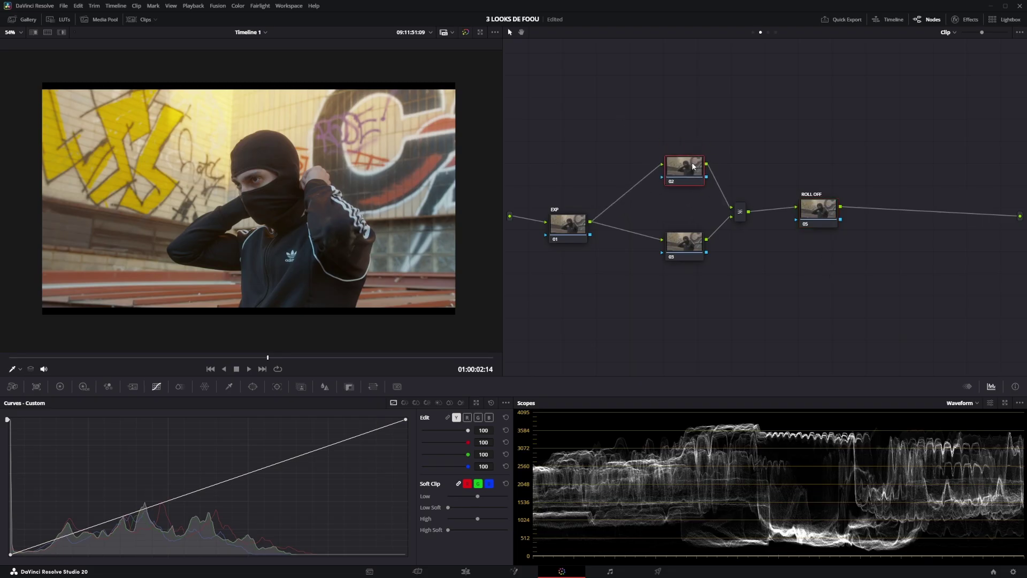
pyautogui.rightClick(691, 162)
pyautogui.click(767, 280)
pyautogui.write('BW')
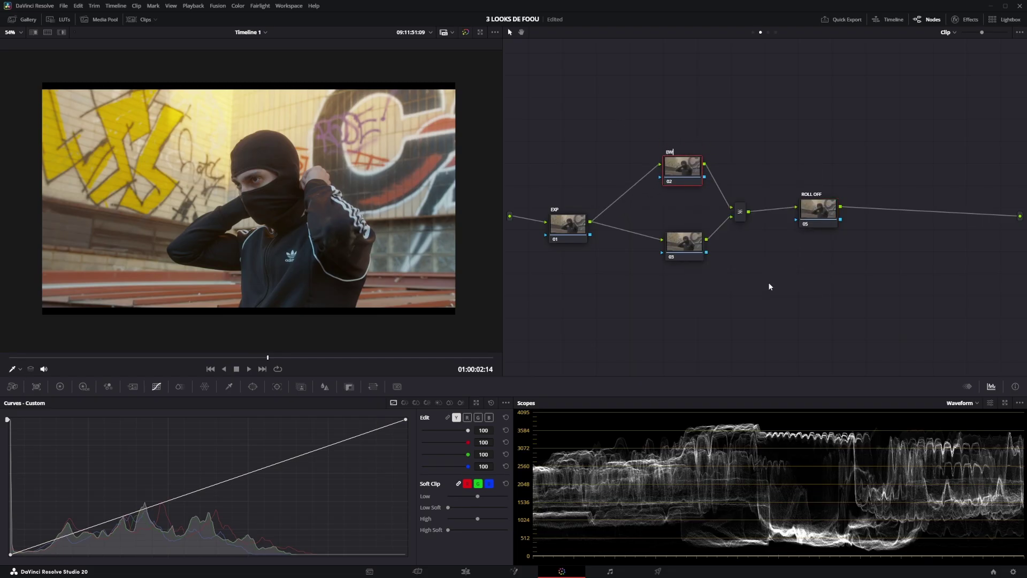
pyautogui.press('Return')
# Step: Move the lower layer node 03 slightly down and label it COLOR
pyautogui.moveTo(686, 245); pyautogui.dragTo(687, 253)
pyautogui.rightClick(686, 253)
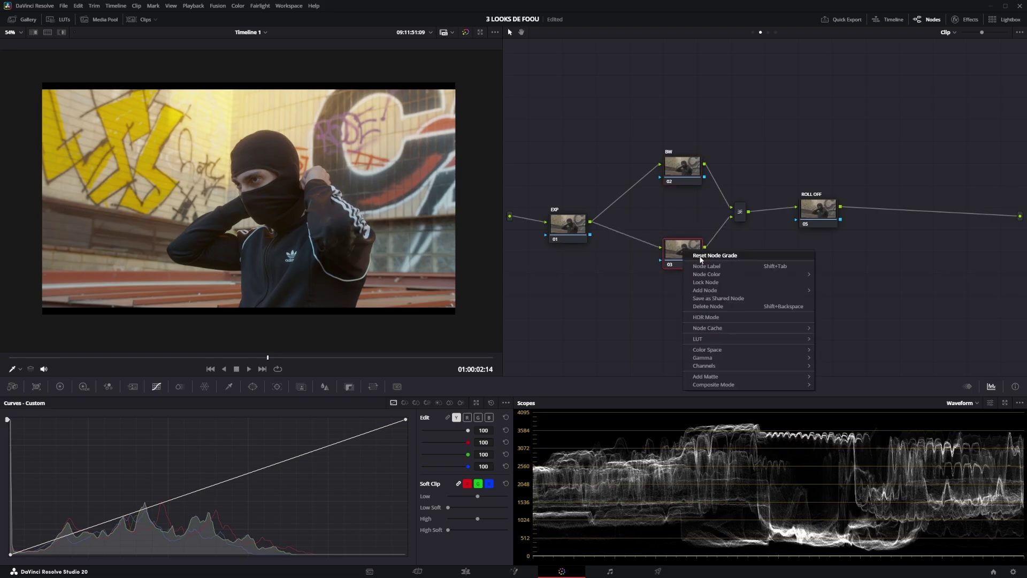
pyautogui.click(705, 270)
pyautogui.write('COLOR')
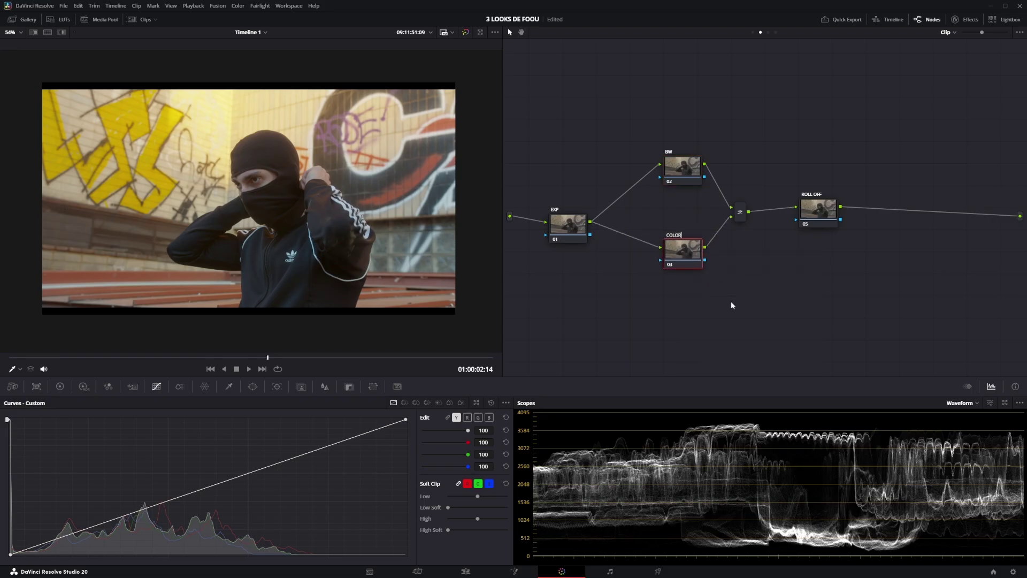
pyautogui.press('Return')
# Step: Align the layer mixer with the ROLL OFF node and set its composite mode to Softlight
pyautogui.moveTo(733, 218); pyautogui.dragTo(742, 210)
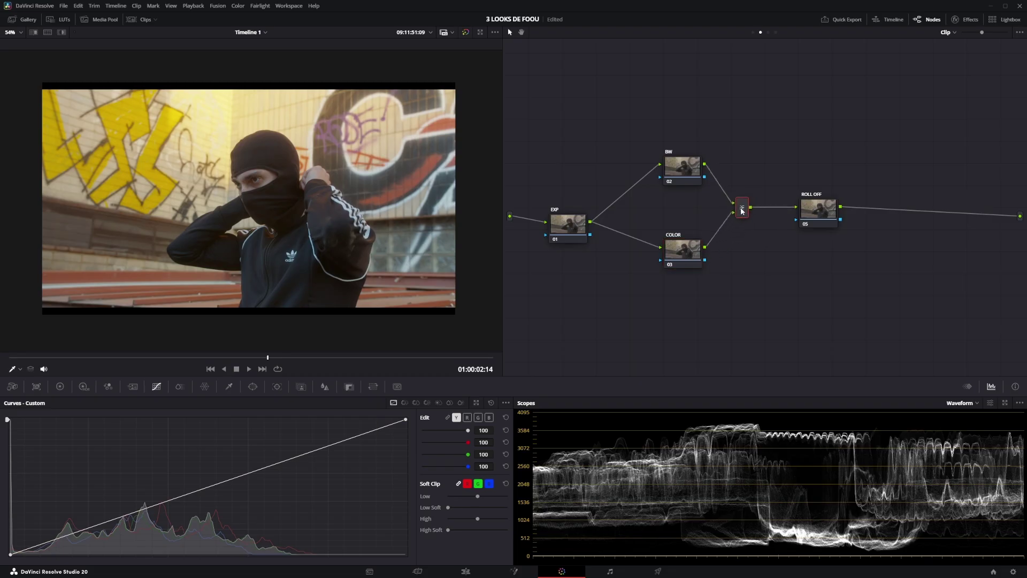
pyautogui.rightClick(742, 210)
pyautogui.moveTo(785, 263)
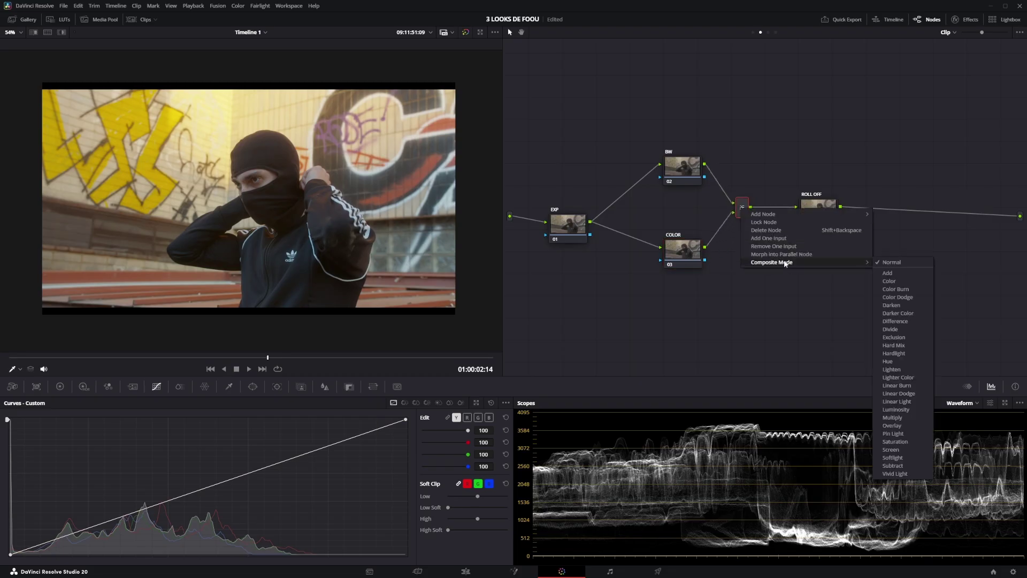
pyautogui.click(898, 455)
# Step: Try Overlay as the layer mixer's composite mode and restore Softlight
pyautogui.rightClick(742, 214)
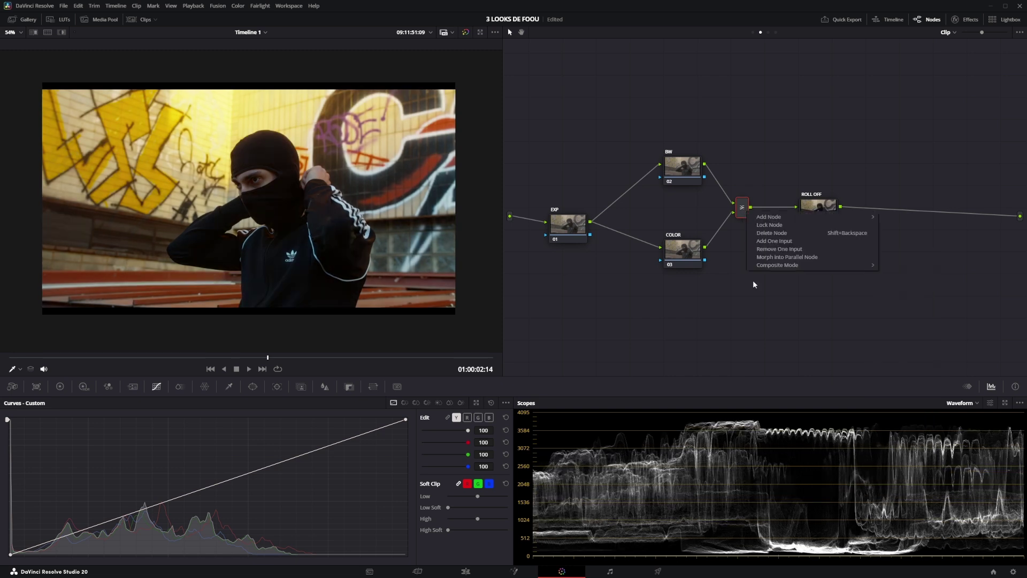
pyautogui.moveTo(810, 265)
pyautogui.click(901, 446)
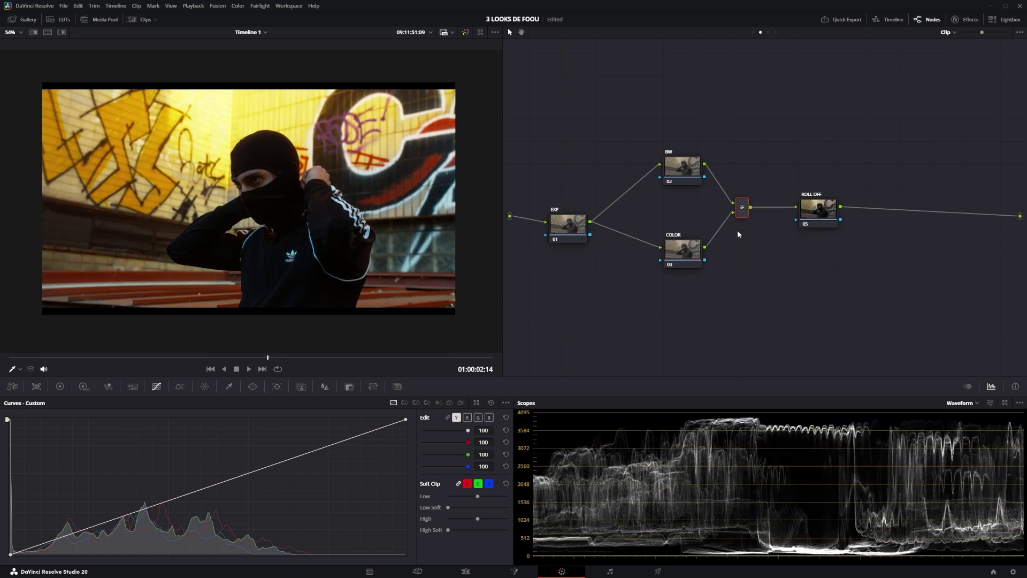
pyautogui.rightClick(744, 212)
pyautogui.moveTo(794, 269)
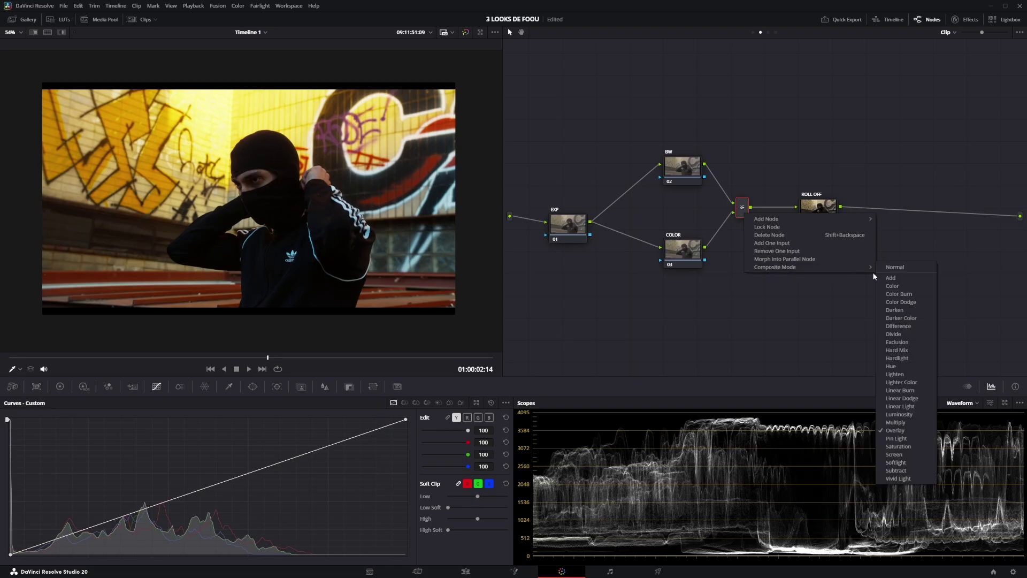
pyautogui.click(909, 461)
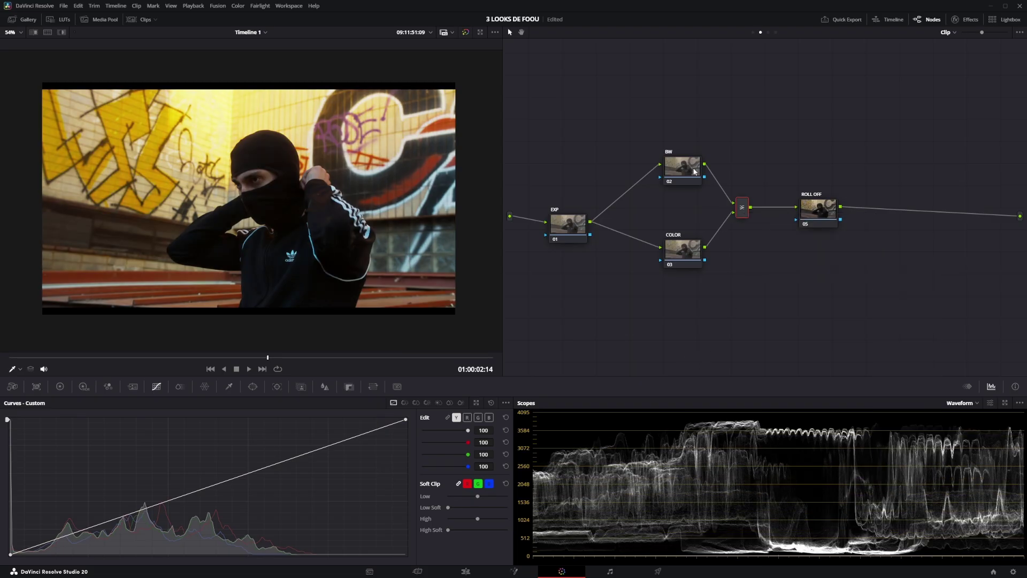
# Step: Make the BW node monochrome in the RGB Mixer and save the project
pyautogui.moveTo(683, 167); pyautogui.dragTo(682, 162)
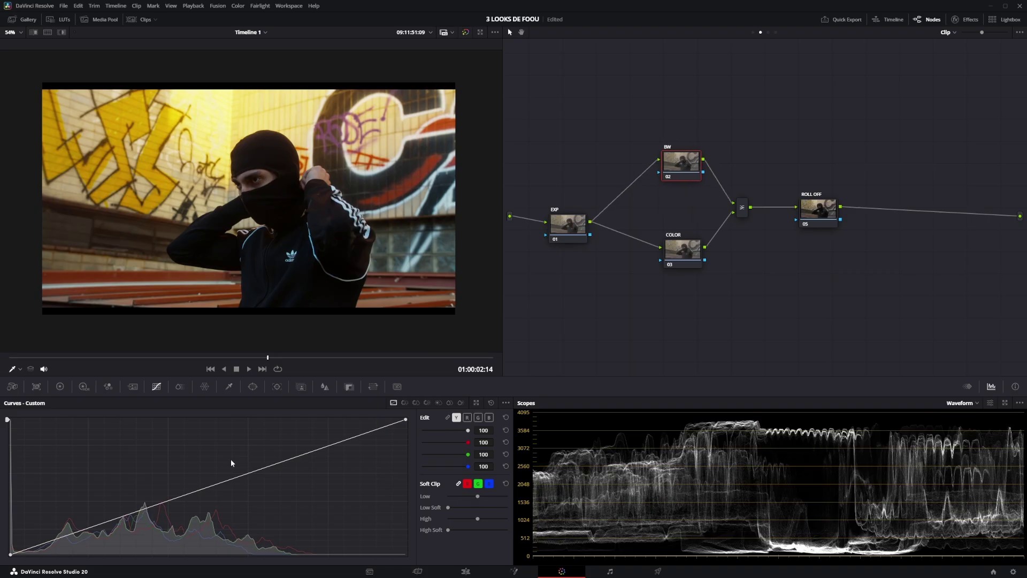
pyautogui.click(108, 388)
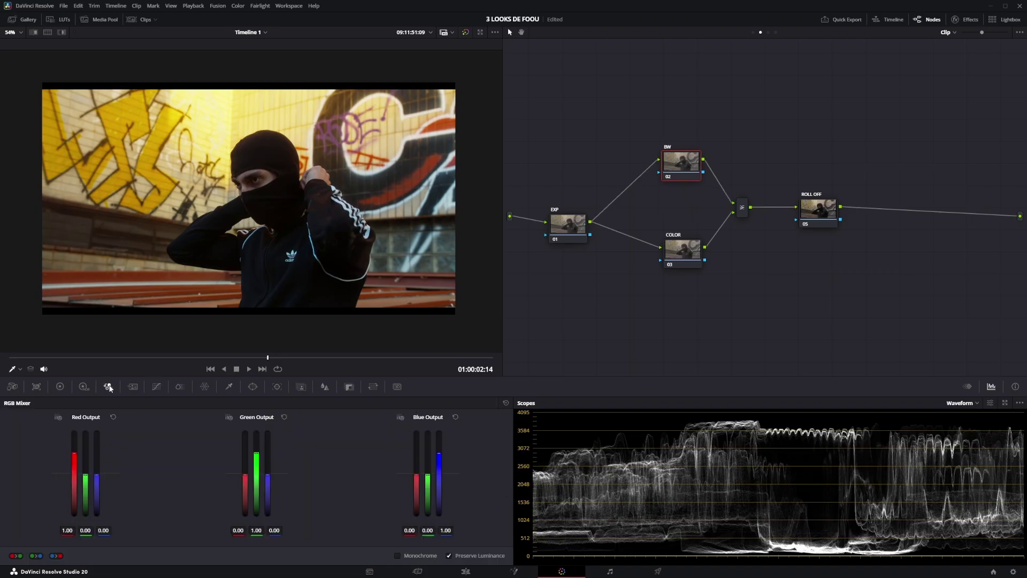
pyautogui.click(417, 556)
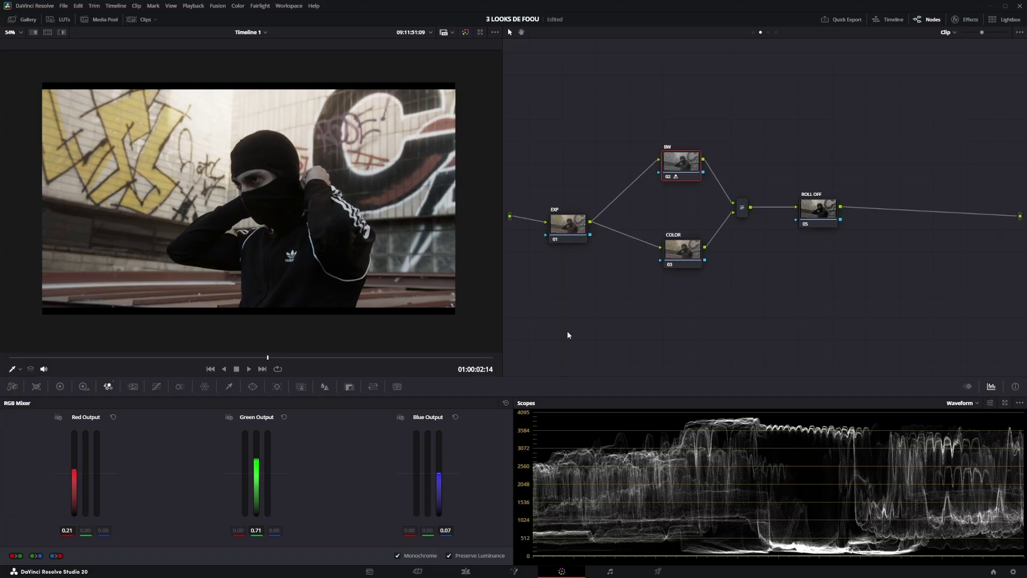
pyautogui.moveTo(695, 257); pyautogui.dragTo(696, 255)
pyautogui.click(678, 166)
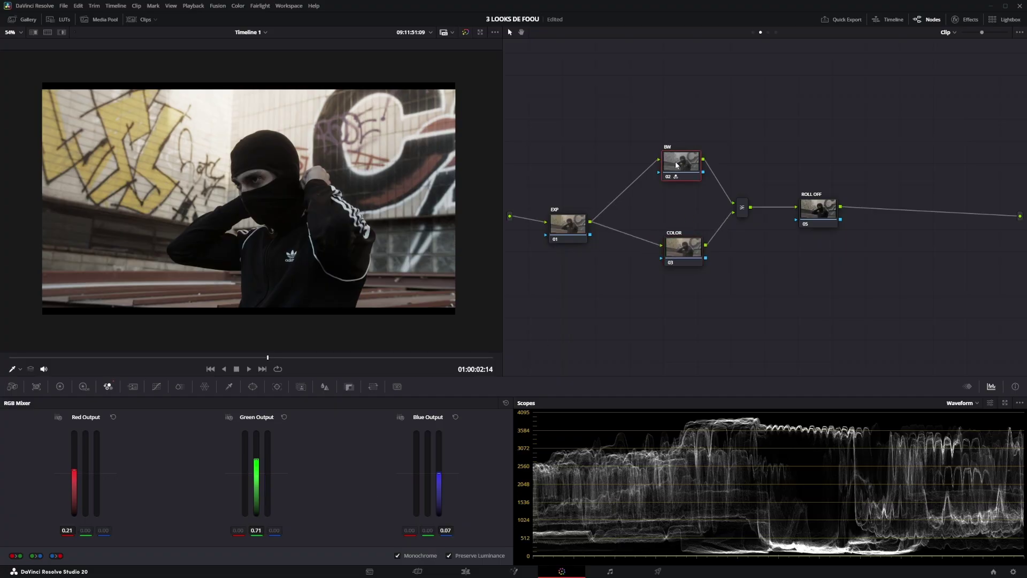
pyautogui.hotkey('ctrl', 's')
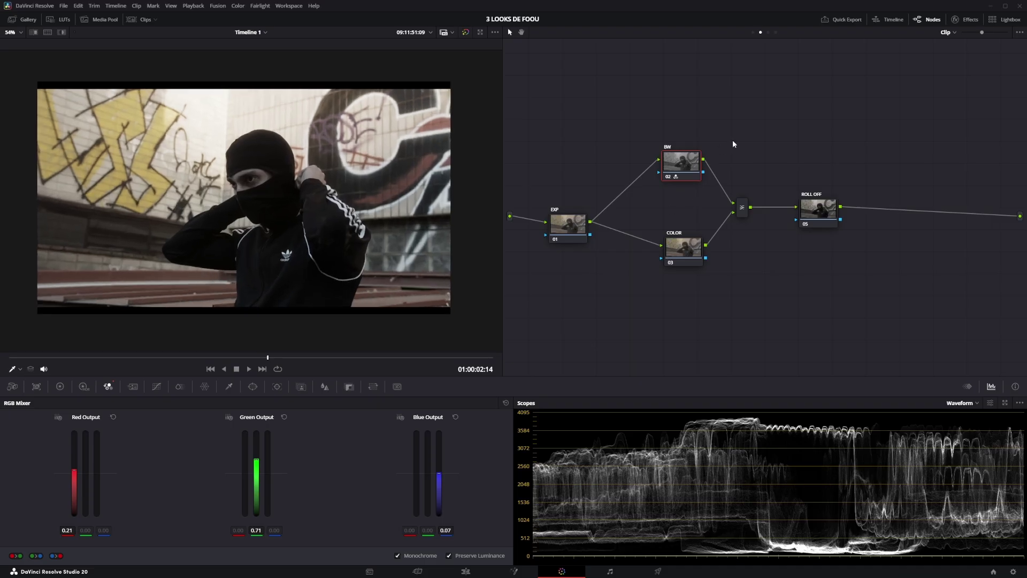
# Step: Toggle the BW and COLOR nodes off and on to compare the image with and without them
pyautogui.moveTo(737, 135); pyautogui.dragTo(687, 264)
pyautogui.hotkey('ctrl', 'd')
pyautogui.hotkey('ctrl', 'd')
pyautogui.hotkey('ctrl', 'd')
pyautogui.hotkey('ctrl', 'd')
pyautogui.click(747, 309)
# Step: Spread the BW and COLOR nodes further apart and add a custom curve anchor on BW sampled from the skin beside the eye
pyautogui.moveTo(690, 250); pyautogui.dragTo(690, 262)
pyautogui.moveTo(684, 163); pyautogui.dragTo(682, 155)
pyautogui.click(157, 387)
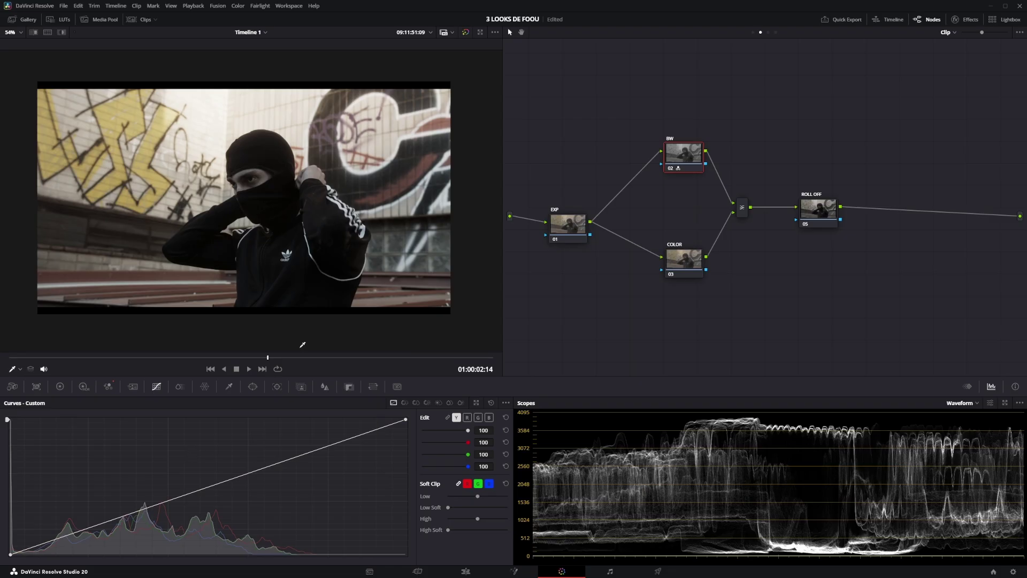
pyautogui.scroll(5, 288, 221)
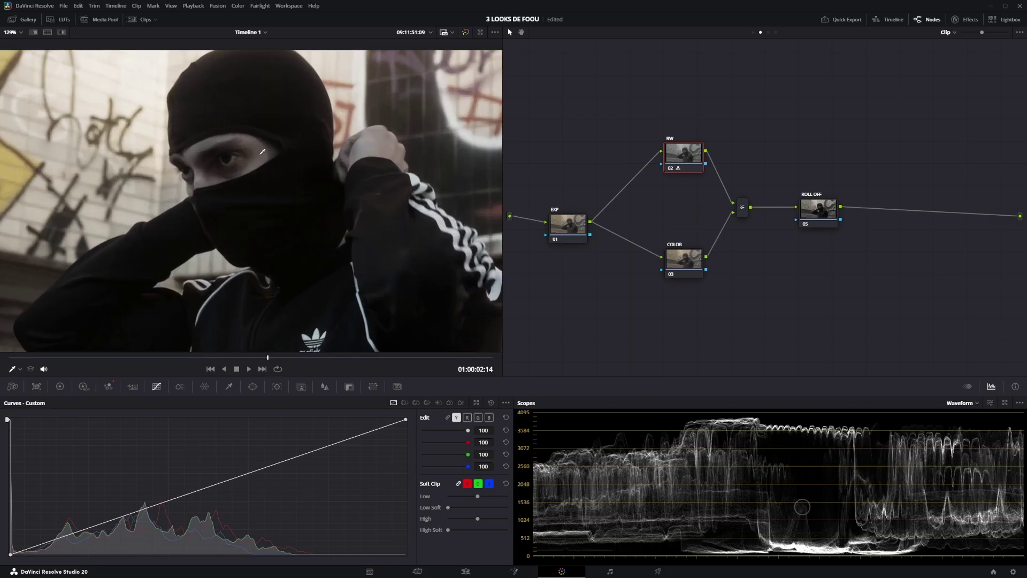
pyautogui.click(262, 152)
# Step: Lower the white end of the BW node's luma curve to pull down the highlights, using the waveform as a guide
pyautogui.scroll(-3, 293, 217)
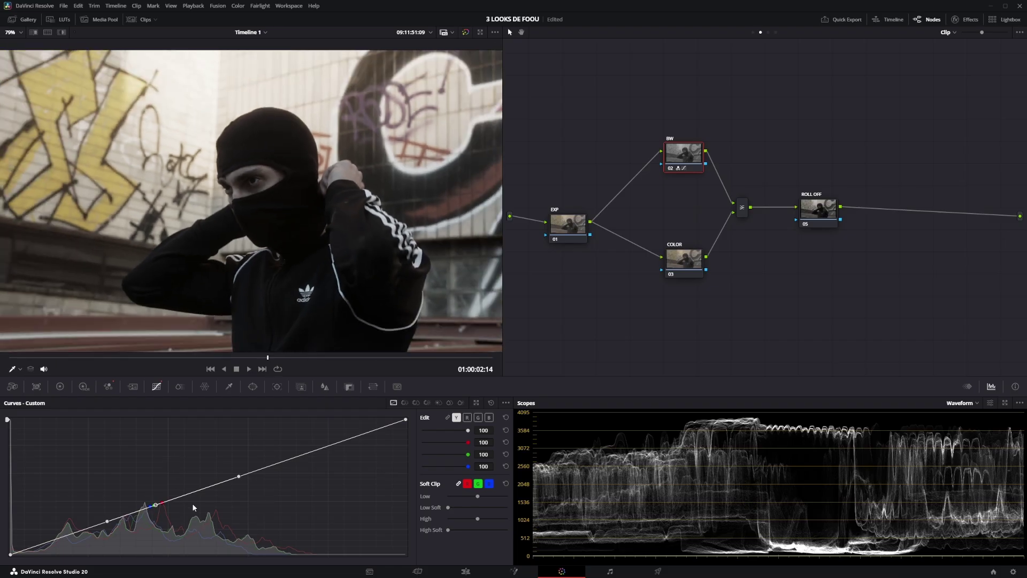
pyautogui.scroll(-2, 223, 244)
pyautogui.scroll(-3, 682, 463)
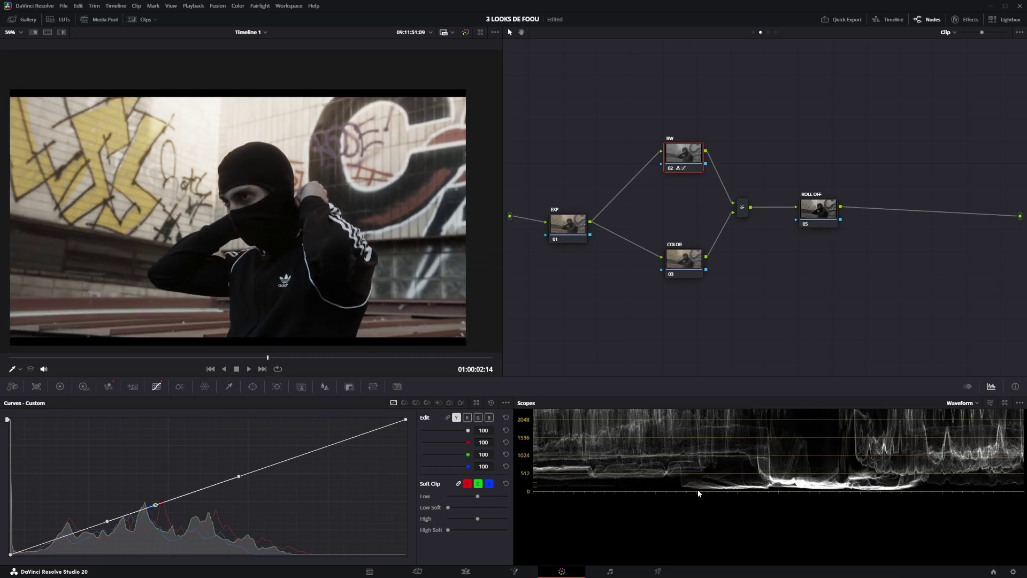
pyautogui.scroll(1, 700, 493)
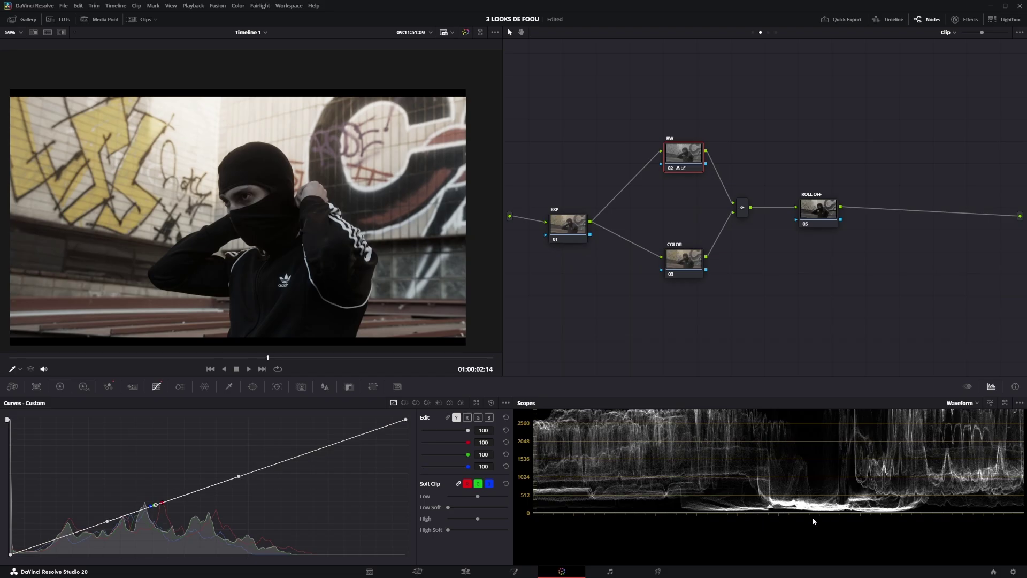
pyautogui.scroll(3, 724, 505)
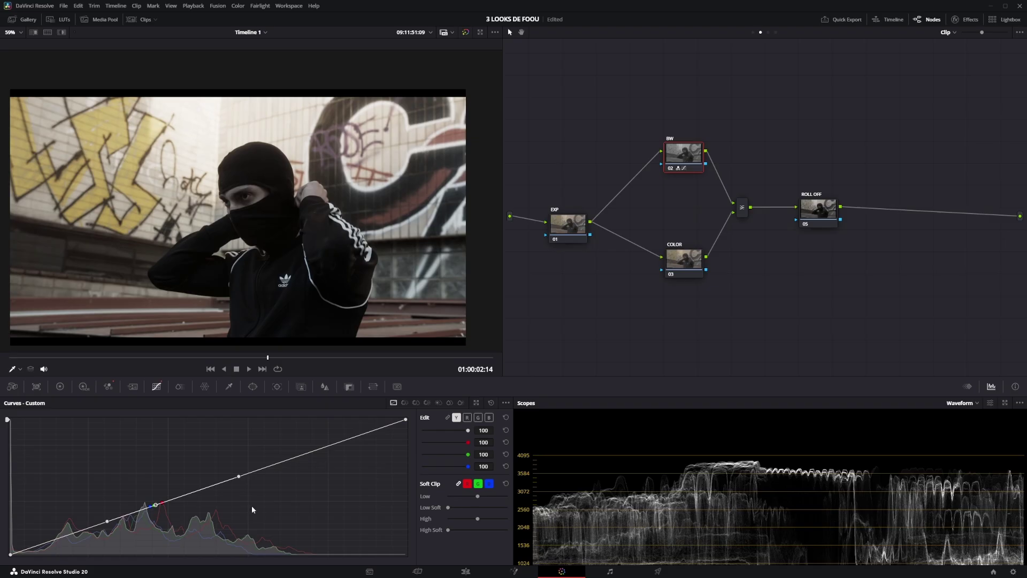
pyautogui.click(406, 420)
pyautogui.moveTo(405, 422); pyautogui.dragTo(406, 446)
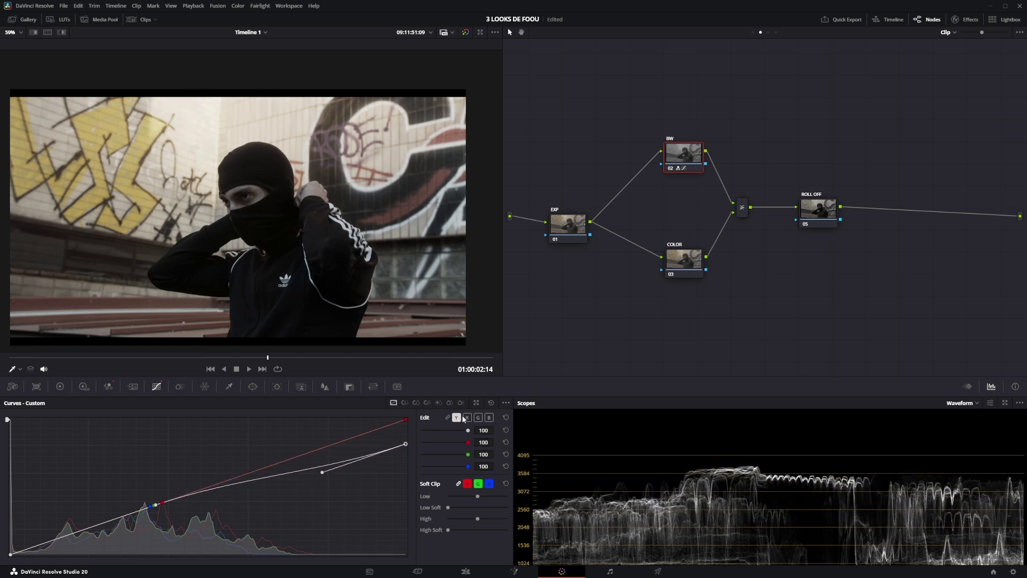
pyautogui.click(506, 402)
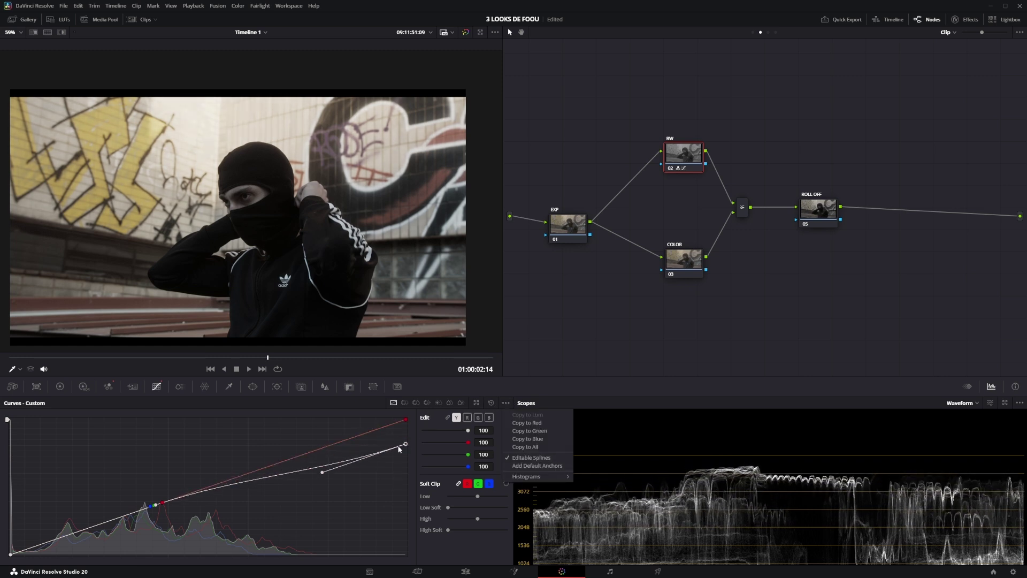
pyautogui.moveTo(405, 444); pyautogui.dragTo(423, 458)
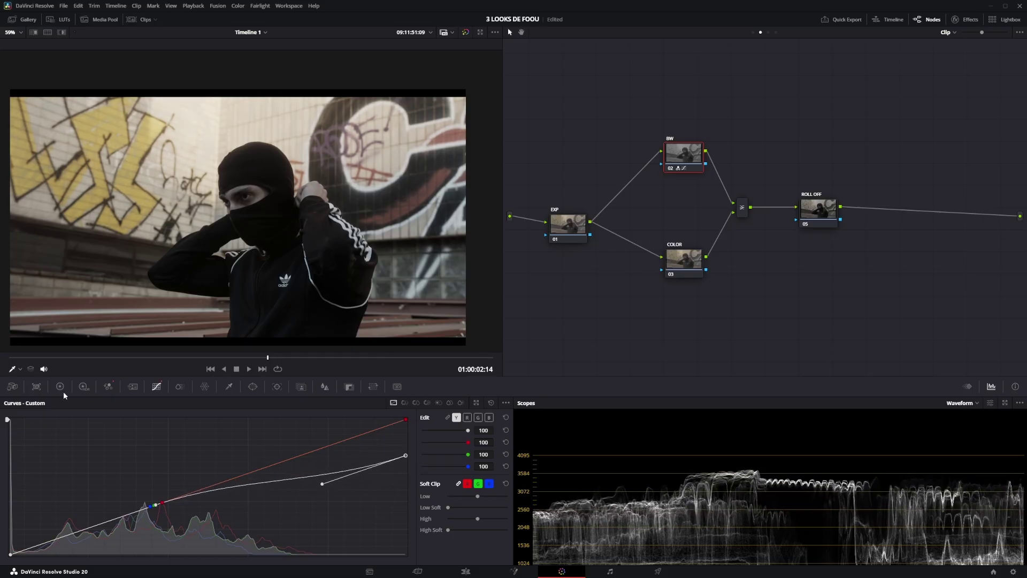
# Step: Raise the black end of the BW node's luma curve to lift the shadows, and check the dark clothing
pyautogui.moveTo(10, 554); pyautogui.dragTo(18, 531)
pyautogui.scroll(-2, 248, 235)
pyautogui.scroll(5, 248, 236)
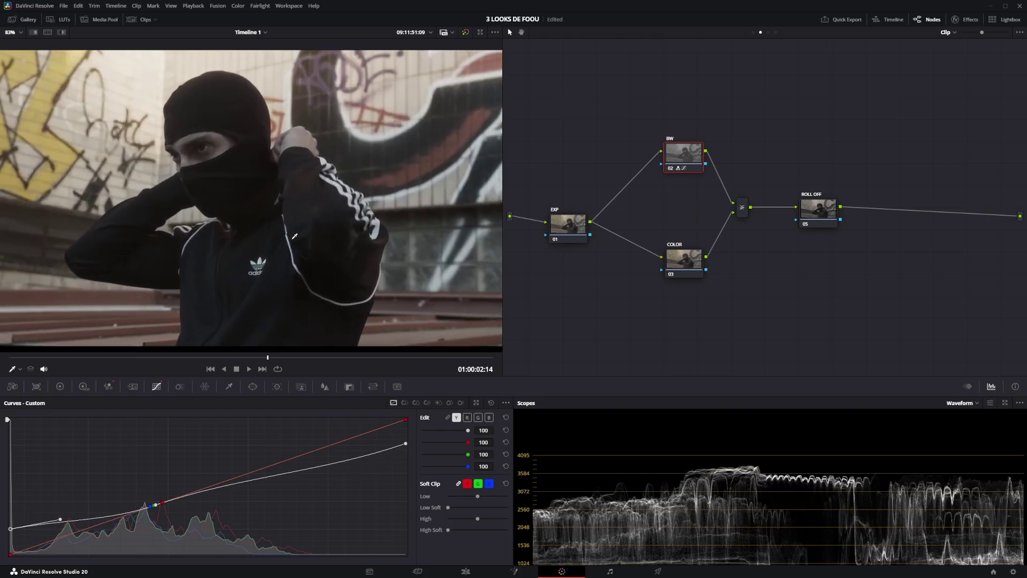
pyautogui.scroll(-5, 248, 248)
pyautogui.scroll(3, 248, 248)
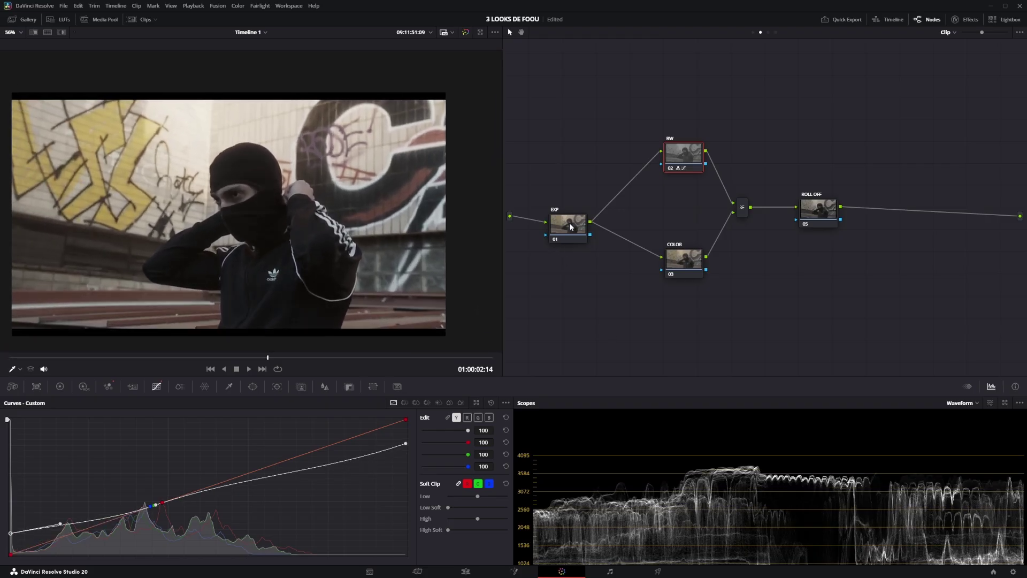
# Step: Raise the global exposure of the EXP node with the HDR color wheels, using the waveform as a guide
pyautogui.click(581, 225)
pyautogui.click(84, 387)
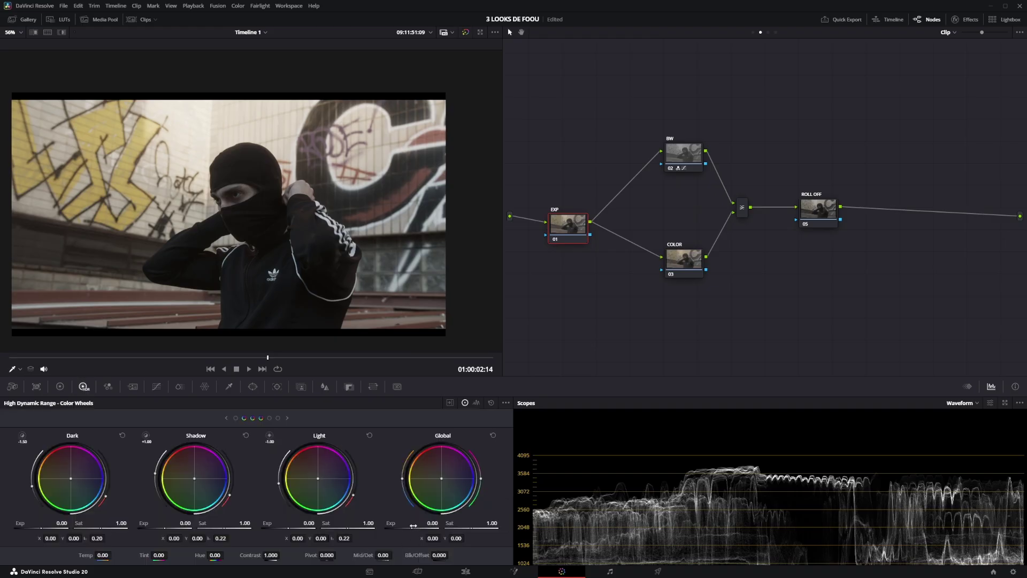
pyautogui.moveTo(413, 526); pyautogui.dragTo(435, 526)
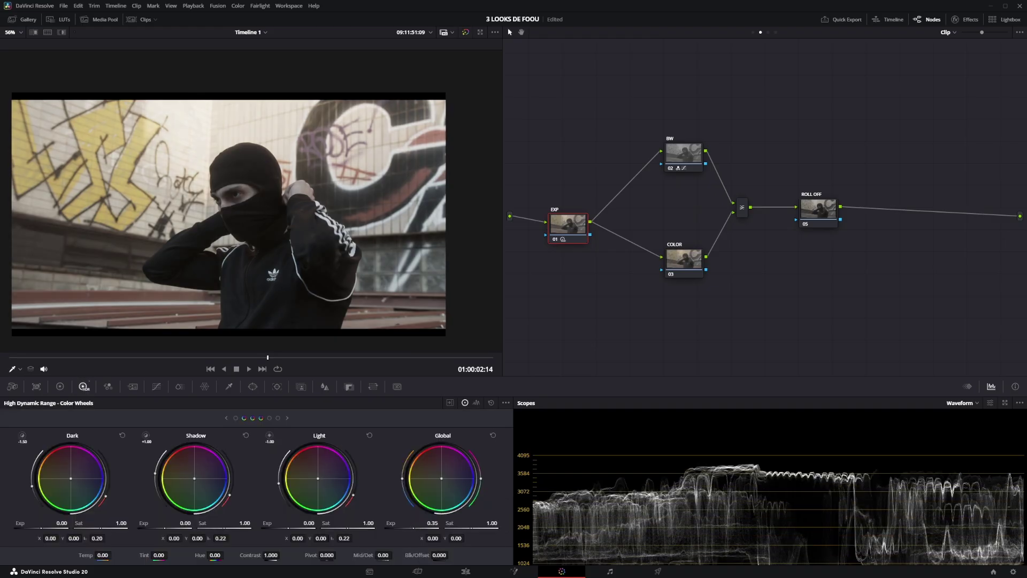
pyautogui.moveTo(435, 526); pyautogui.dragTo(440, 526)
pyautogui.scroll(-3, 349, 297)
# Step: Set the overall ColorSlice saturation of the COLOR node to 1.10
pyautogui.hotkey('alt', 'shift', "'")
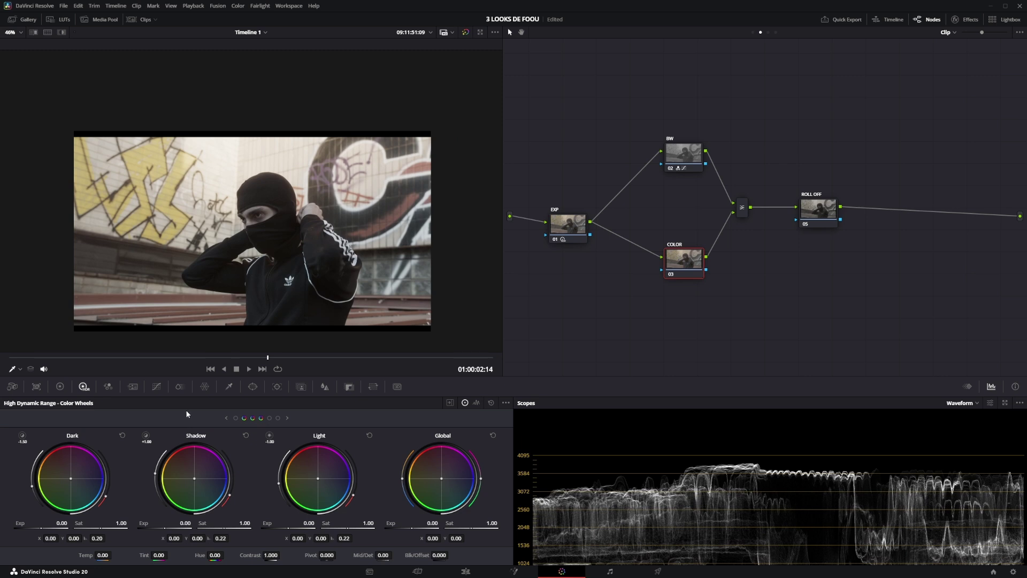
pyautogui.click(179, 386)
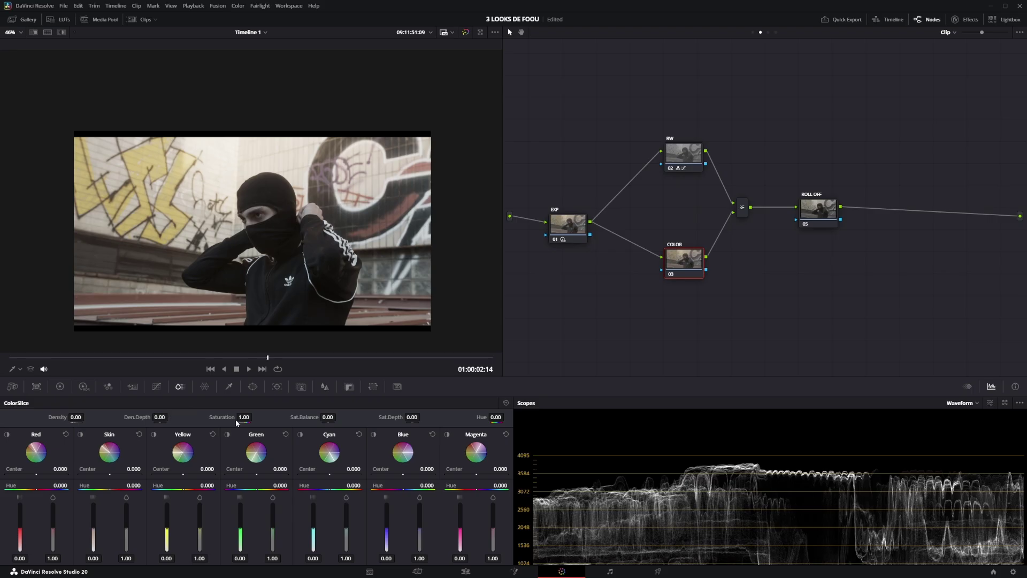
pyautogui.moveTo(245, 416); pyautogui.dragTo(249, 417)
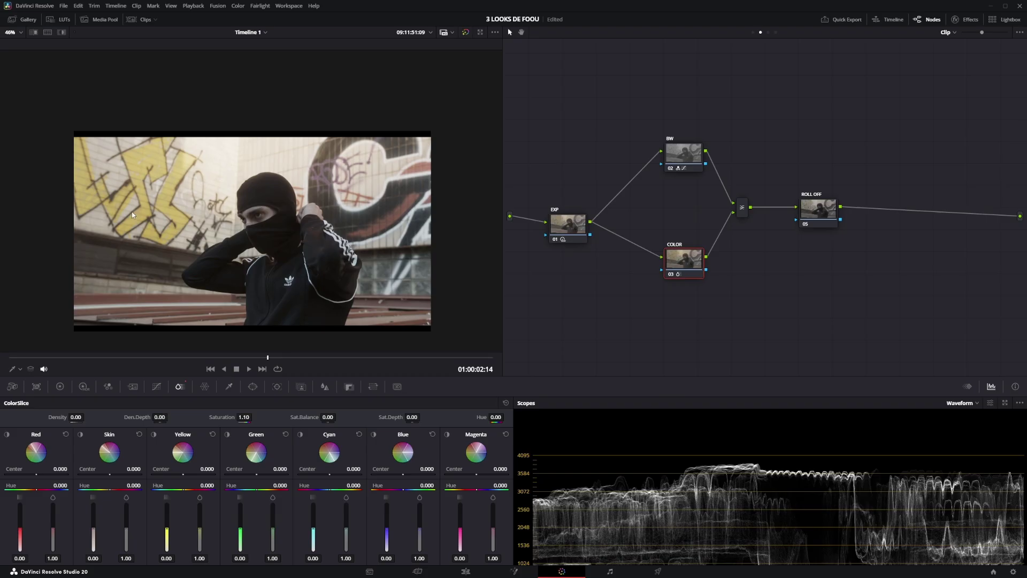
# Step: Preview the isolated yellow range on the COLOR node and set the yellow slice's saturation to 1.22
pyautogui.click(154, 434)
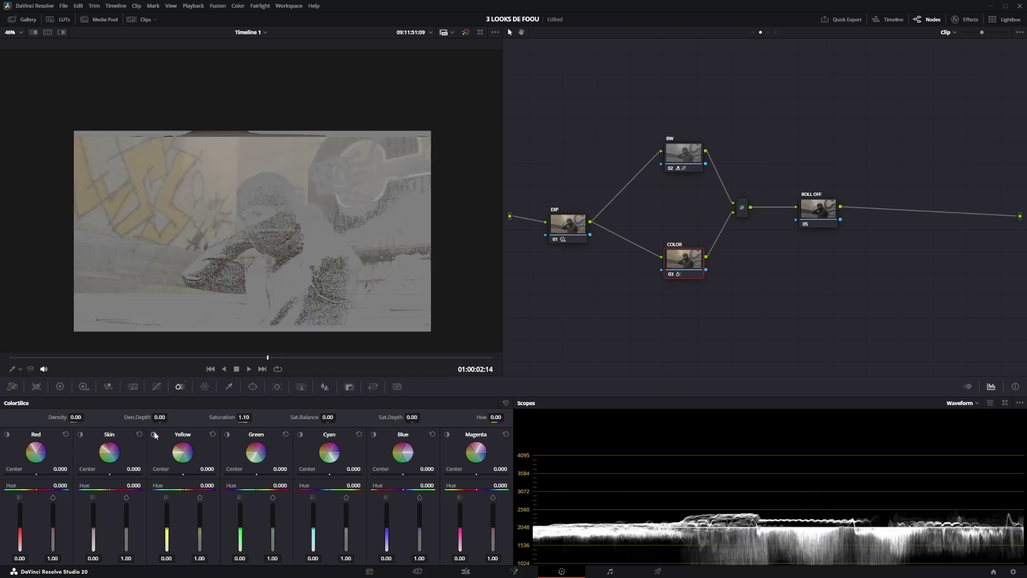
pyautogui.click(155, 435)
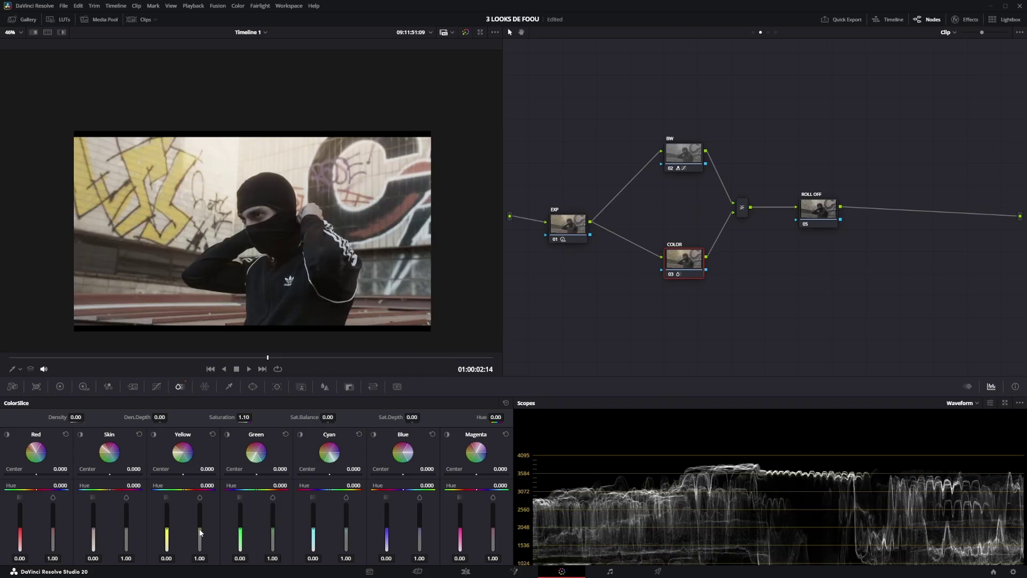
pyautogui.moveTo(199, 528); pyautogui.dragTo(200, 522)
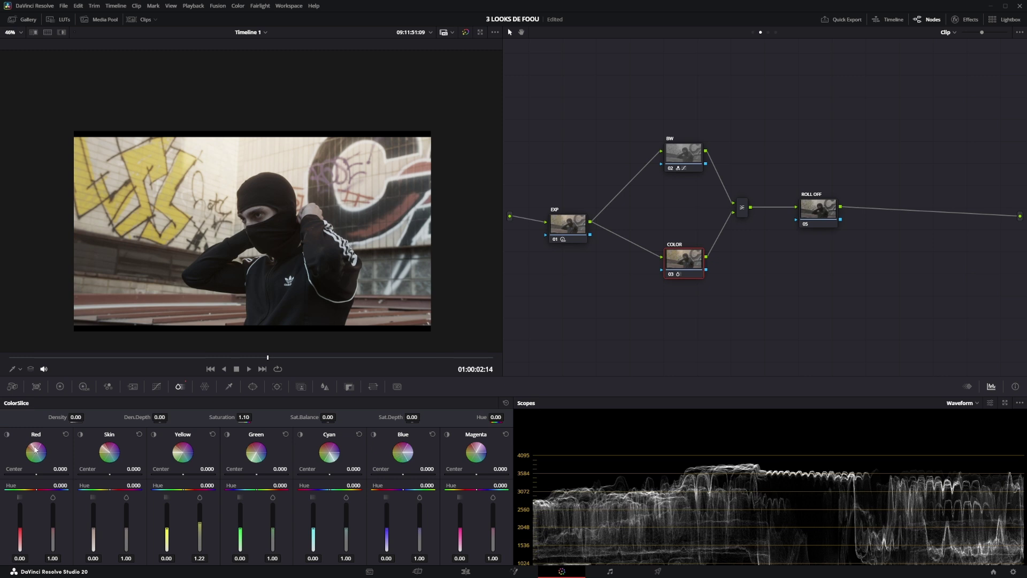
# Step: Isolate the red range on the COLOR node, shift its center to -0.464 and set the red slice's saturation to 1.61
pyautogui.click(7, 435)
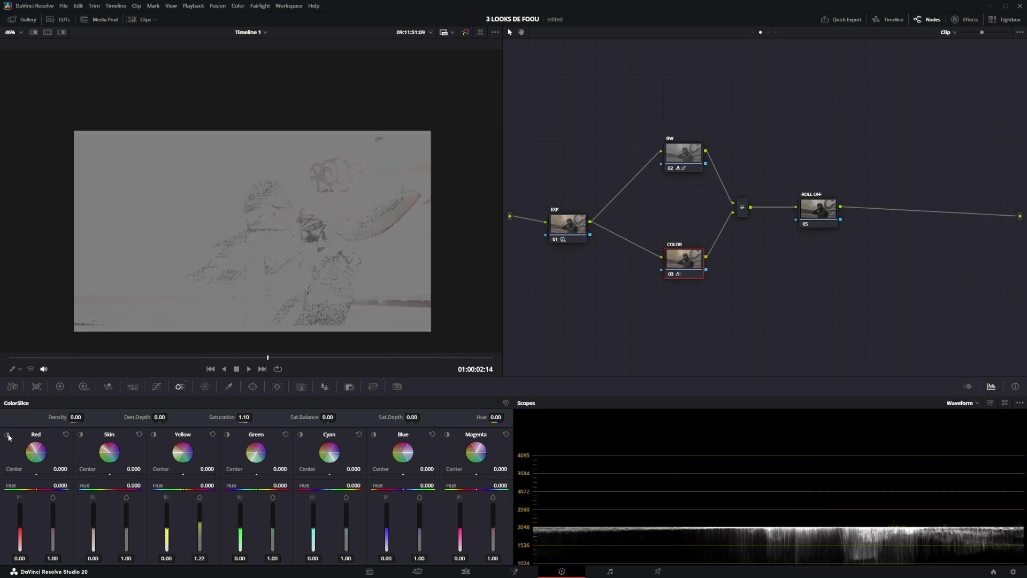
pyautogui.click(7, 435)
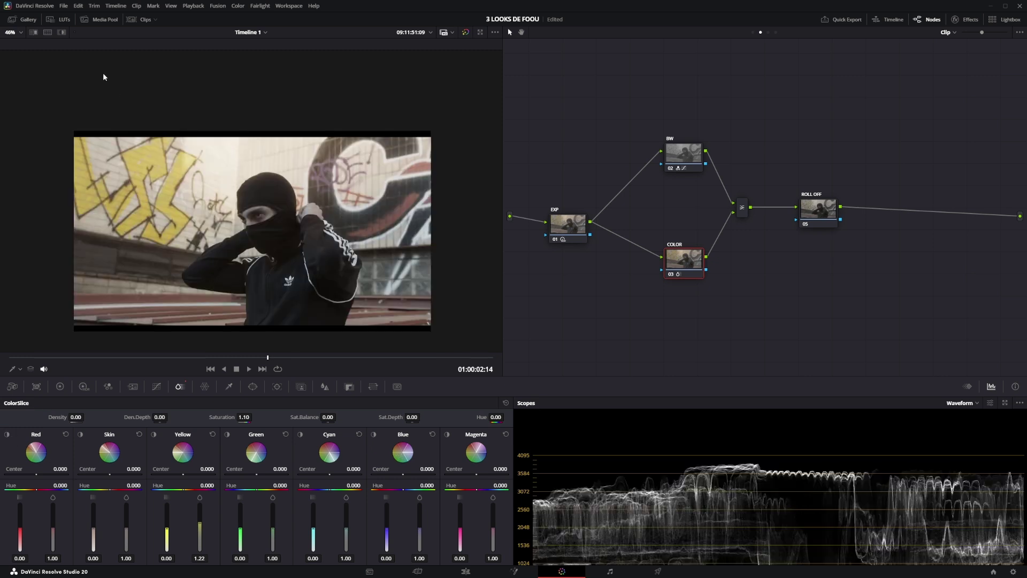
pyautogui.click(62, 32)
pyautogui.moveTo(36, 475); pyautogui.dragTo(21, 475)
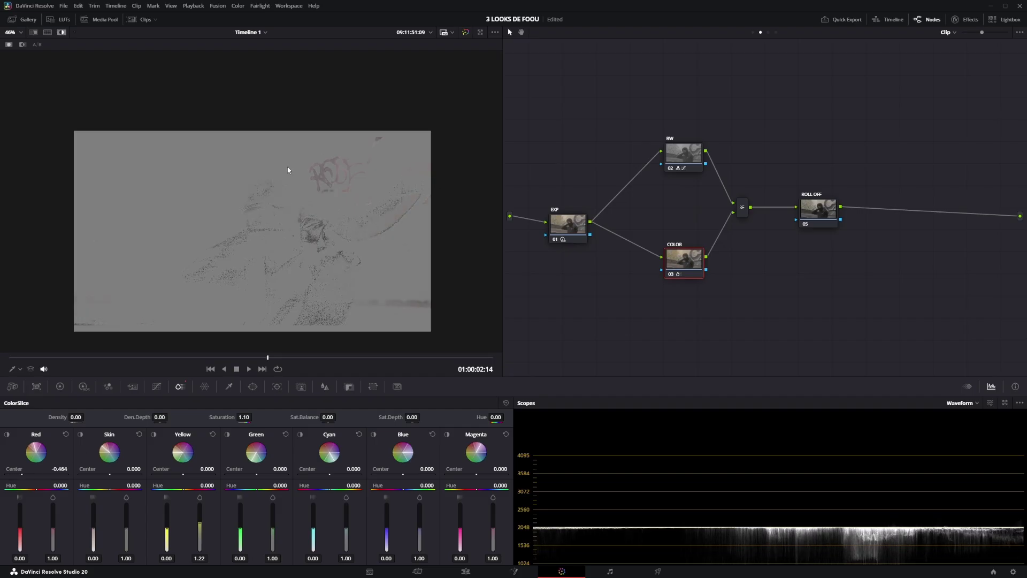
pyautogui.click(62, 32)
pyautogui.moveTo(53, 529); pyautogui.dragTo(52, 514)
pyautogui.scroll(1, 321, 242)
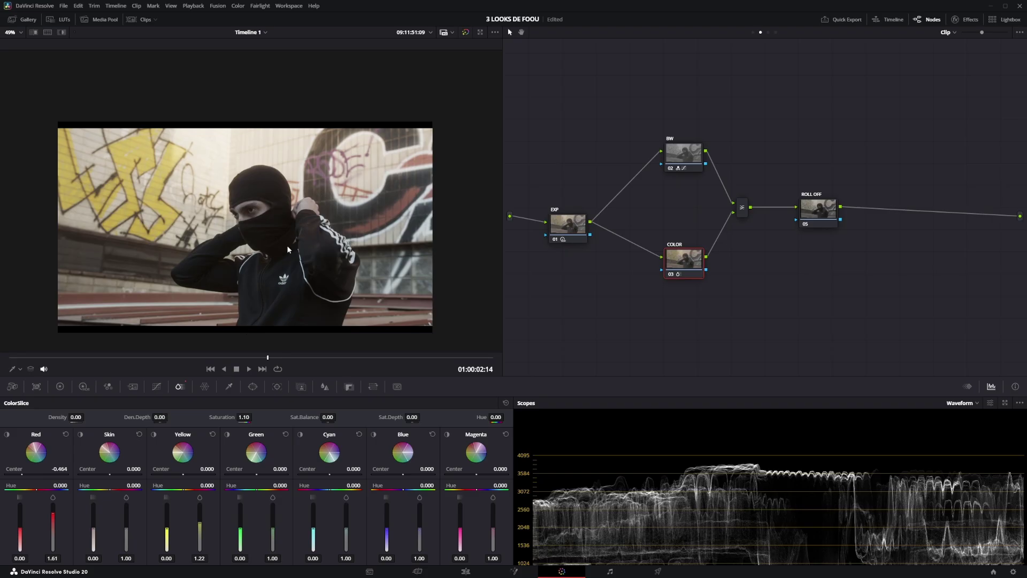
pyautogui.scroll(-1, 250, 304)
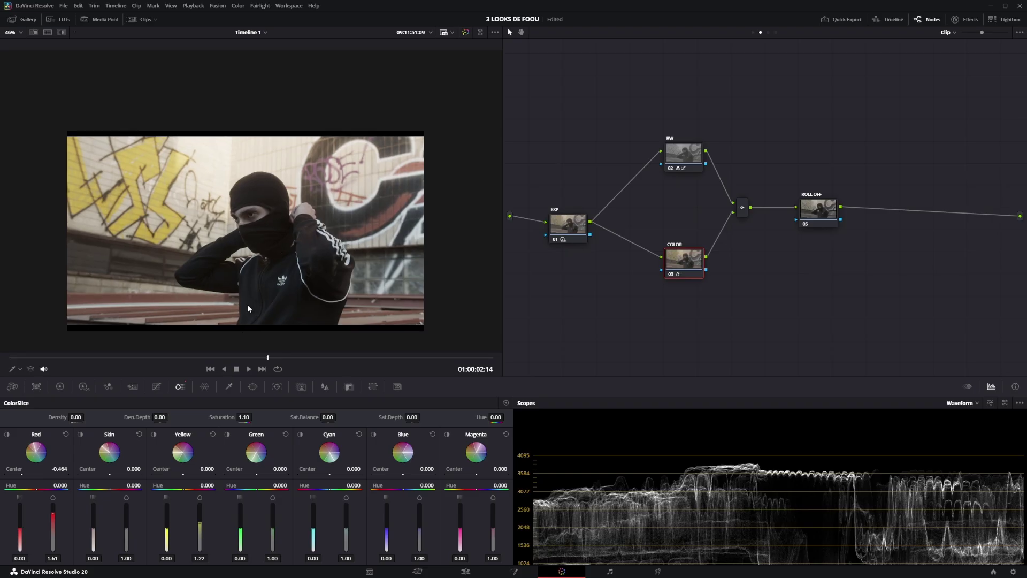
pyautogui.scroll(-1, 704, 520)
# Step: Add a custom curve anchor on the ROLL OFF node sampled from the skin beside the eye
pyautogui.moveTo(819, 211); pyautogui.dragTo(815, 208)
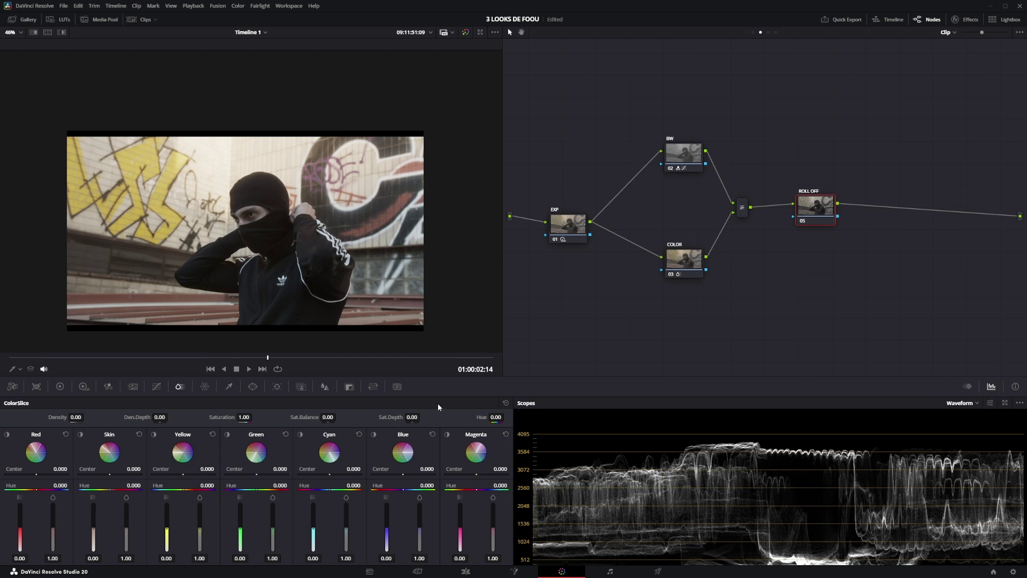
pyautogui.click(156, 386)
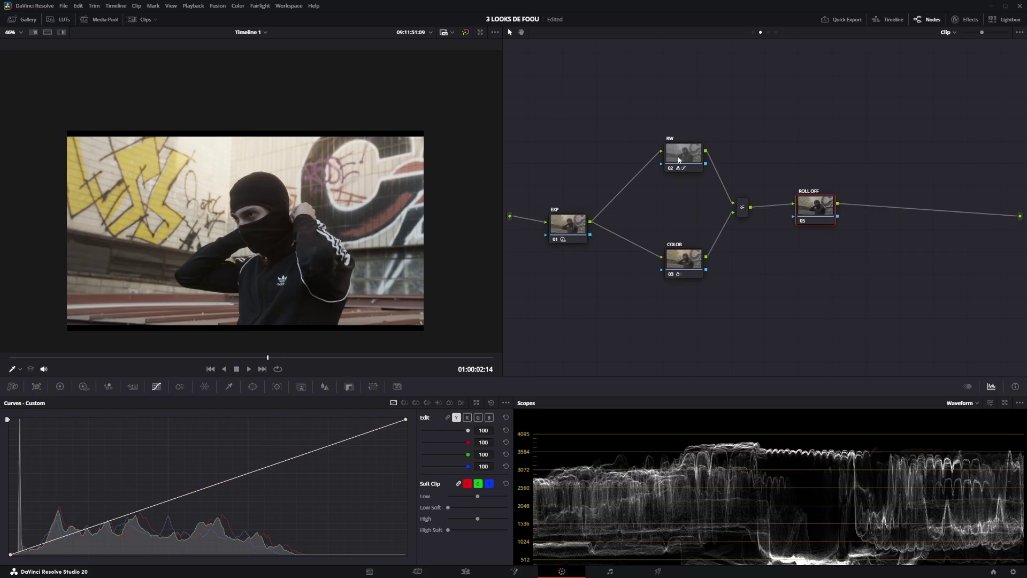
pyautogui.scroll(6, 253, 226)
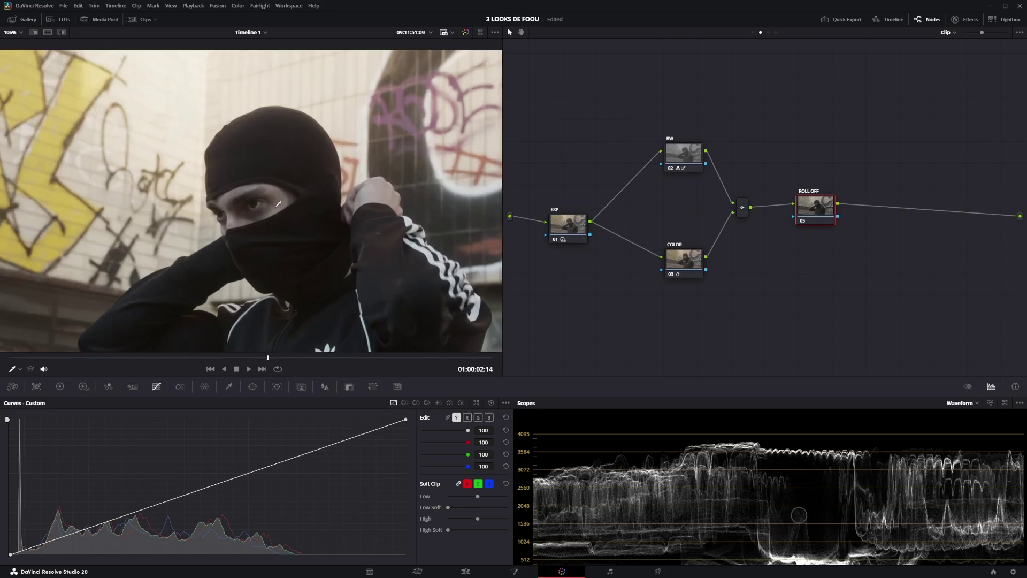
pyautogui.click(275, 205)
pyautogui.scroll(-4, 327, 262)
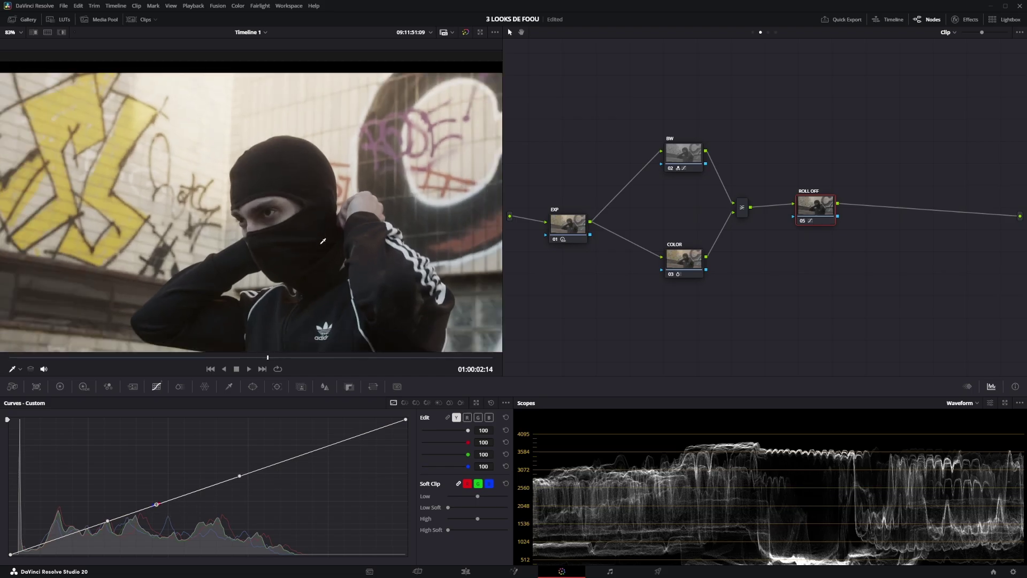
pyautogui.scroll(-2, 327, 263)
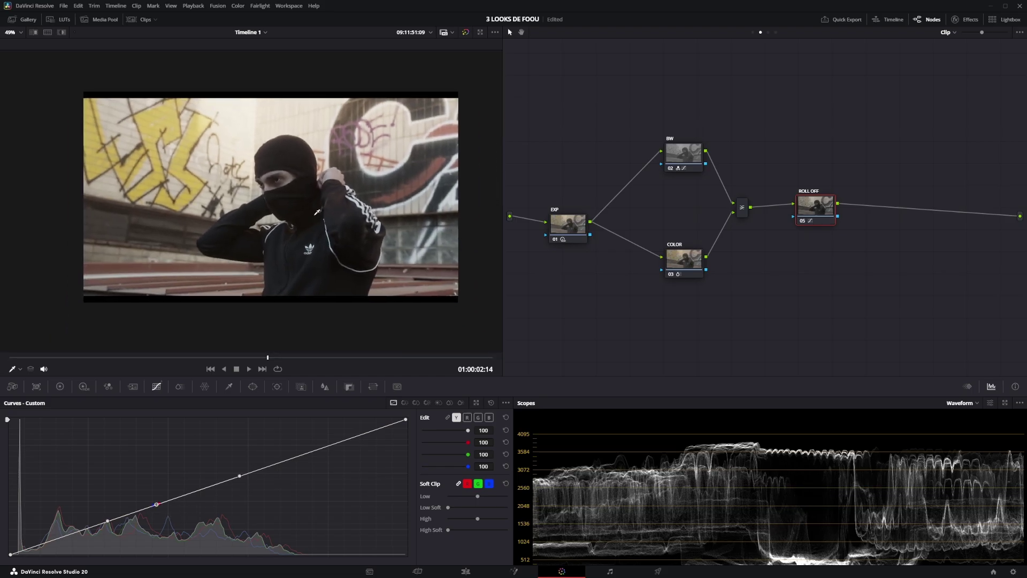
# Step: Flatten the upper end of the ROLL OFF node's luma curve with its handle and lower the white end to compress the highlights
pyautogui.click(407, 420)
pyautogui.moveTo(323, 448); pyautogui.dragTo(320, 425)
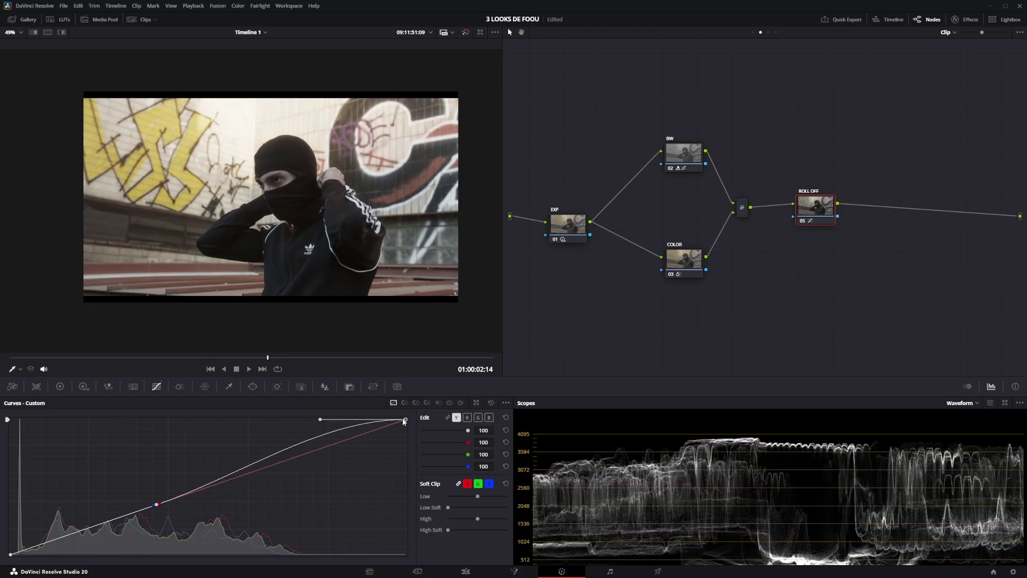
pyautogui.moveTo(405, 420); pyautogui.dragTo(409, 460)
pyautogui.scroll(-2, 316, 189)
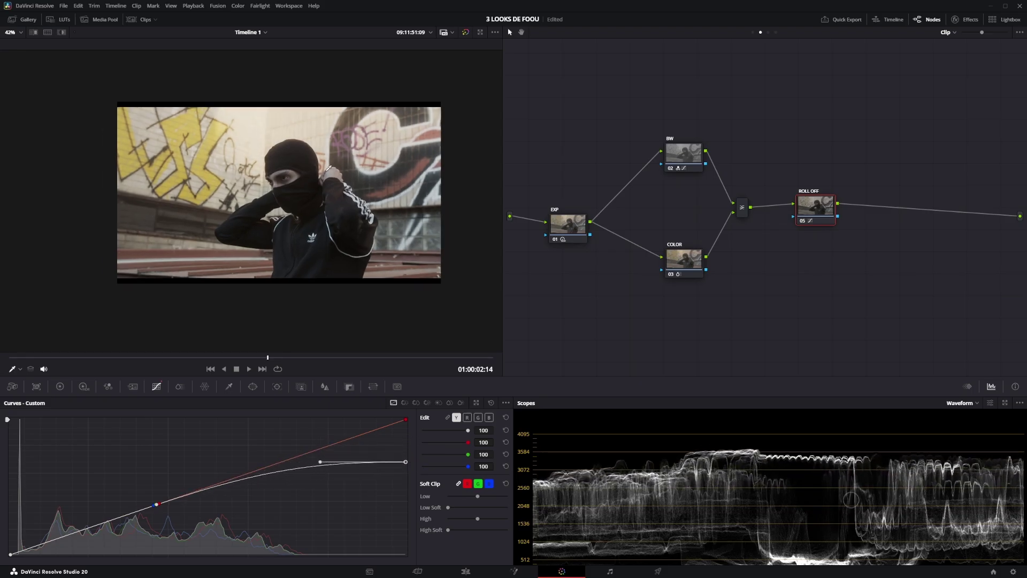
# Step: Toggle the ROLL OFF node off and on to compare the image with and without the highlight roll-off
pyautogui.hotkey('ctrl', 'd')
pyautogui.hotkey('ctrl', 'd')
pyautogui.hotkey('ctrl', 'd')
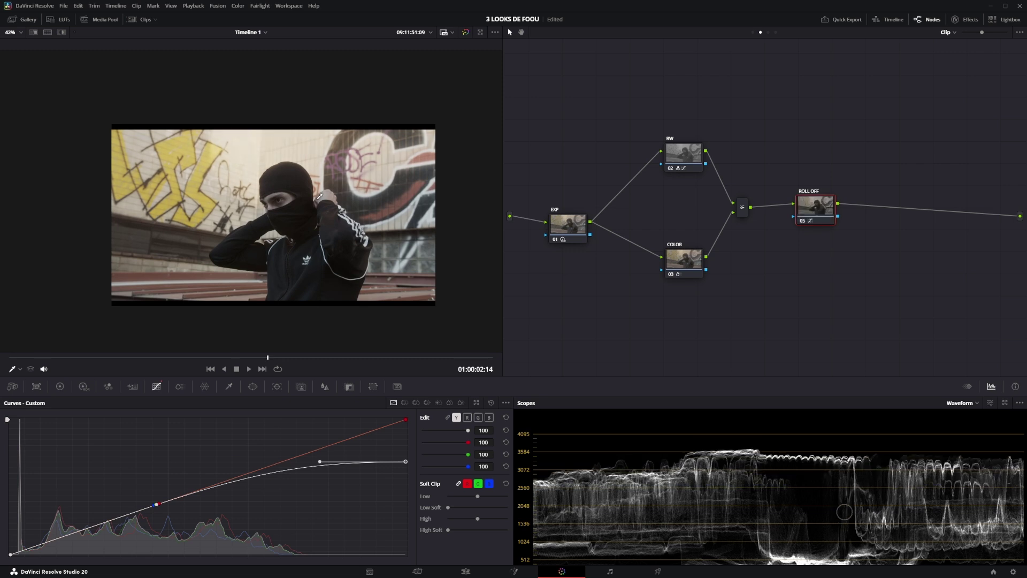
pyautogui.hotkey('ctrl', 'd')
pyautogui.hotkey('ctrl', 'd')
pyautogui.hotkey('ctrl', 'd')
pyautogui.scroll(2, 300, 256)
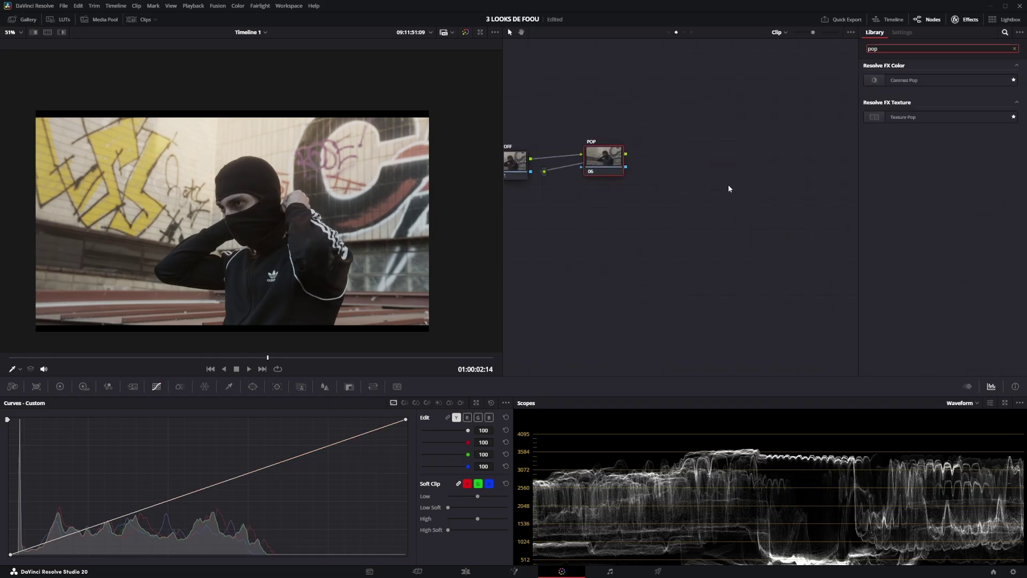
# Step: Apply Contrast Pop to the POP node, connect the node to the output and set Detail Amount to 0.023
pyautogui.moveTo(905, 80); pyautogui.dragTo(694, 177)
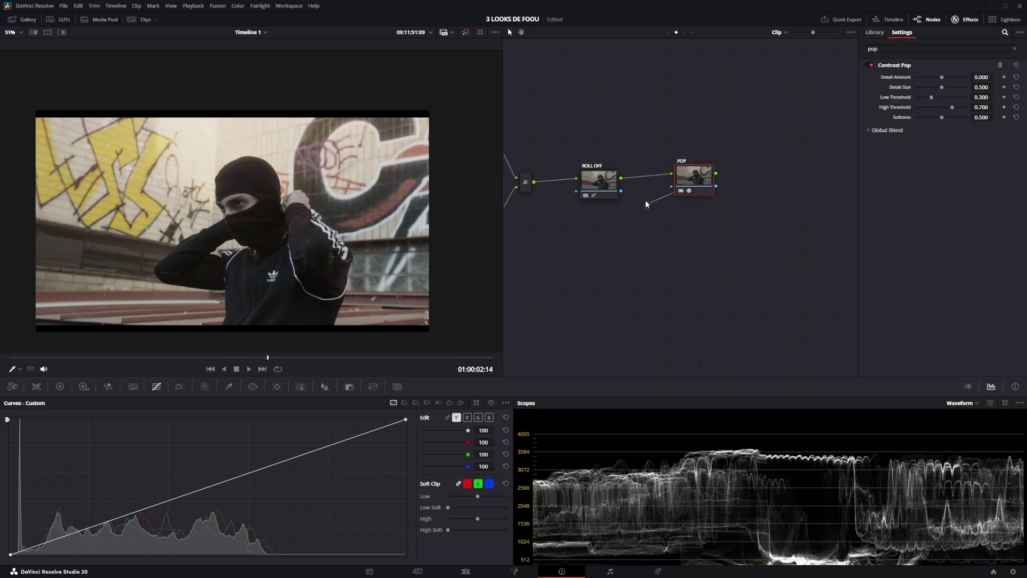
pyautogui.moveTo(738, 179); pyautogui.dragTo(743, 180)
pyautogui.moveTo(705, 284); pyautogui.dragTo(768, 290)
pyautogui.moveTo(942, 77); pyautogui.dragTo(943, 77)
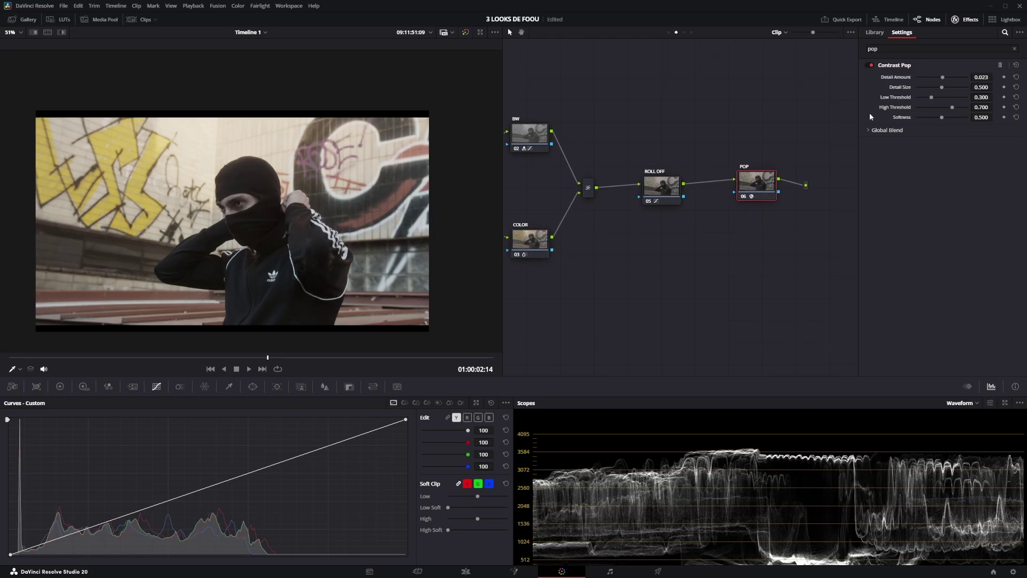
# Step: Toggle the POP node off and on to compare the added contrast, and close the effects library
pyautogui.hotkey('ctrl', 'z')
pyautogui.hotkey('ctrl', 'z')
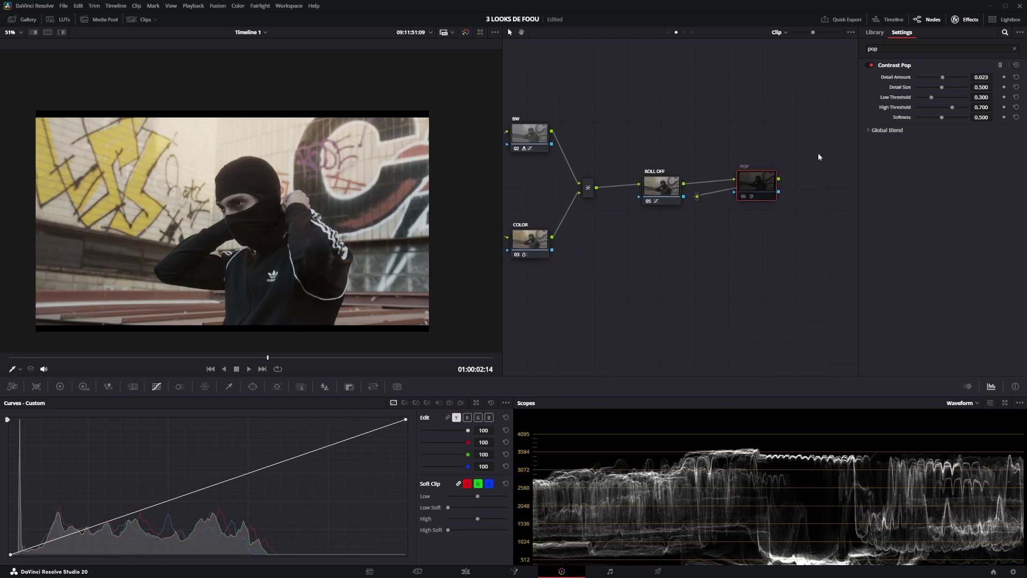
pyautogui.hotkey('ctrl', 'd')
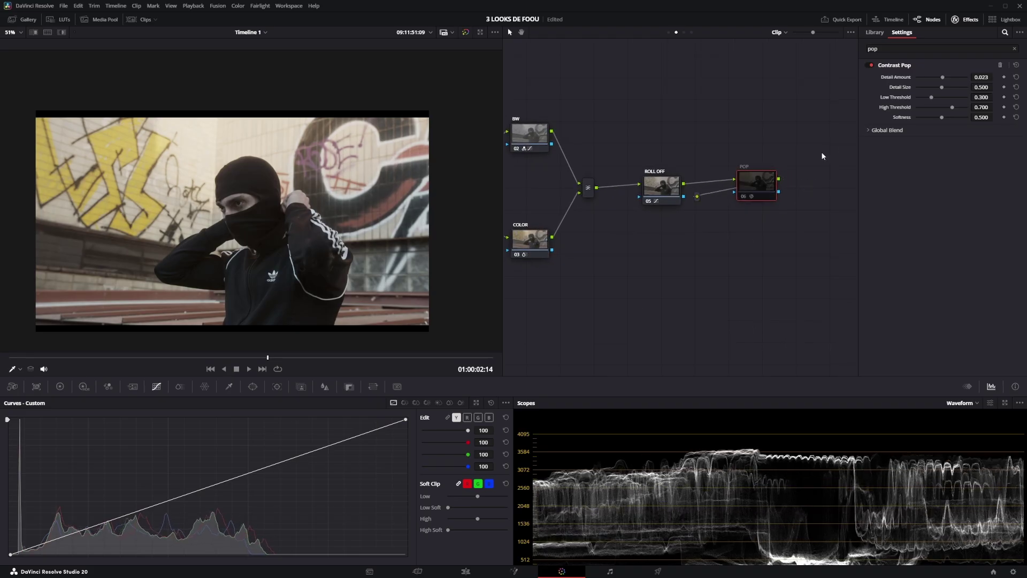
pyautogui.hotkey('ctrl', 'd')
pyautogui.click(960, 20)
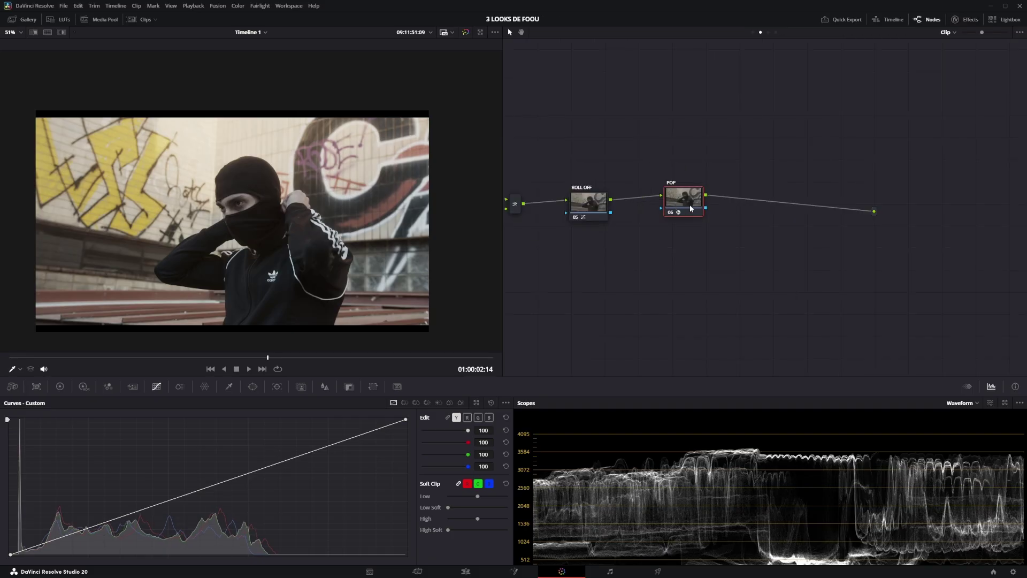
# Step: Add a serial node named grain after POP and search the effects library for grain
pyautogui.hotkey('alt', 's')
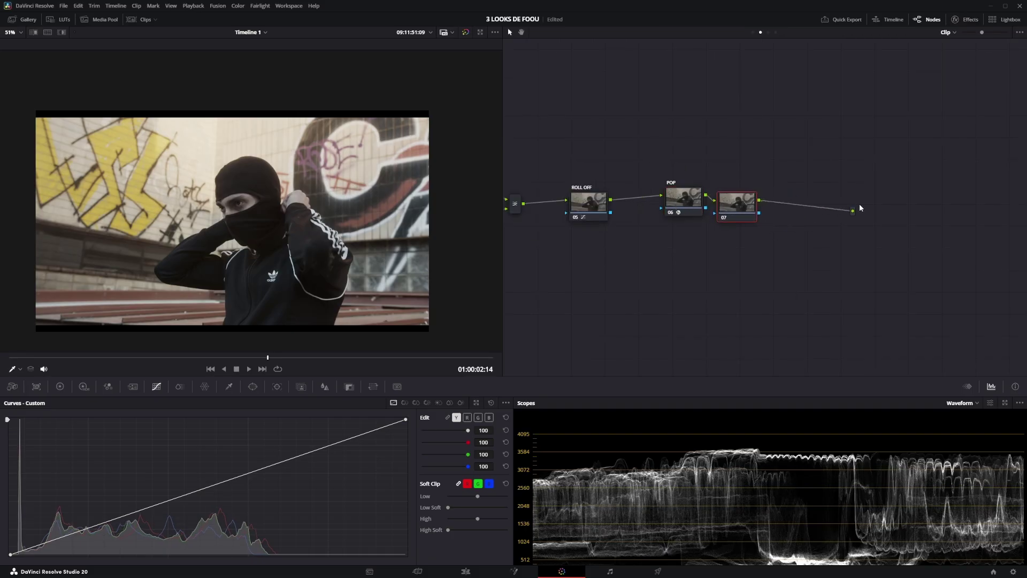
pyautogui.click(965, 19)
pyautogui.doubleClick(913, 48)
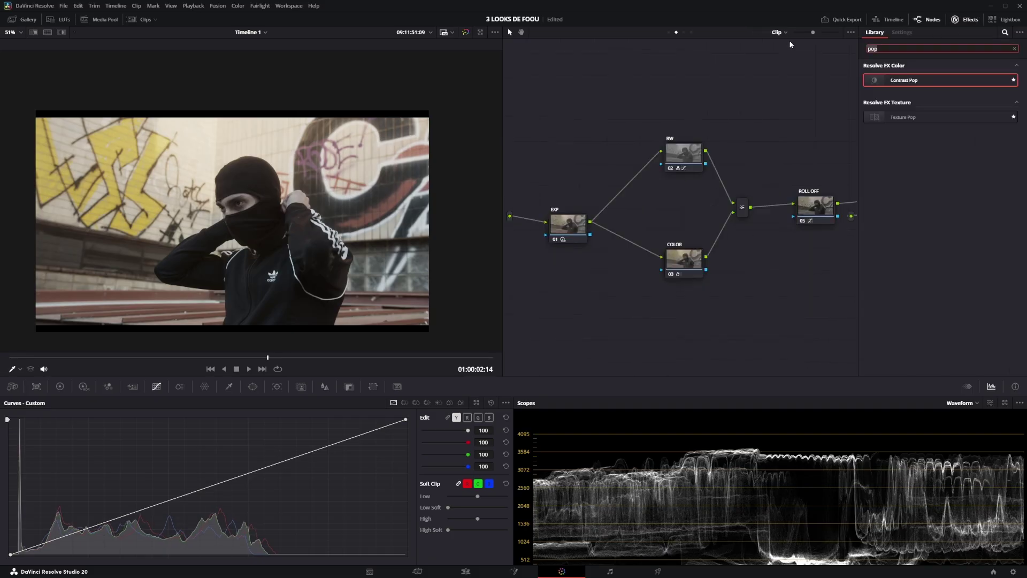
pyautogui.write('grain')
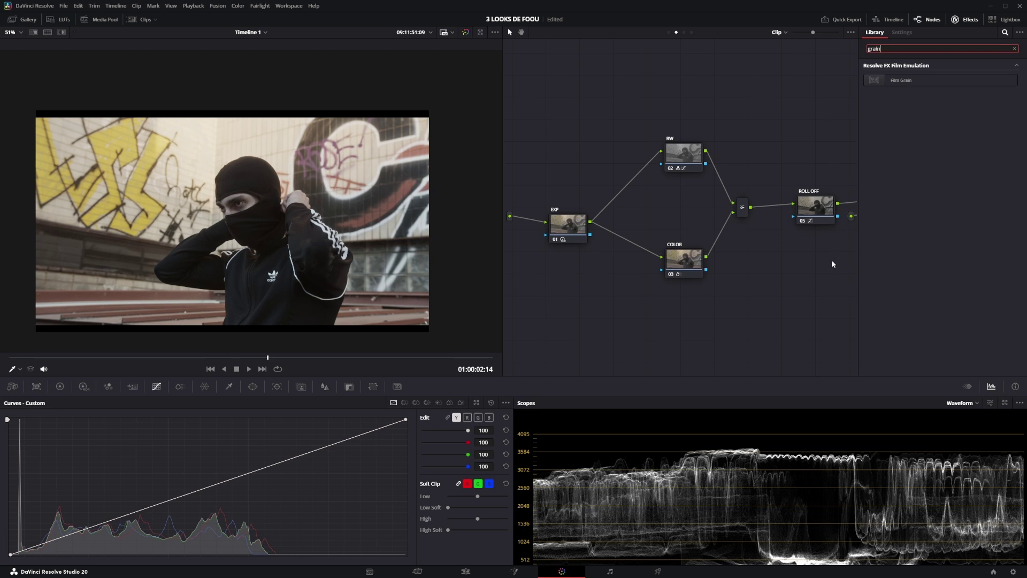
pyautogui.moveTo(832, 259); pyautogui.dragTo(735, 255)
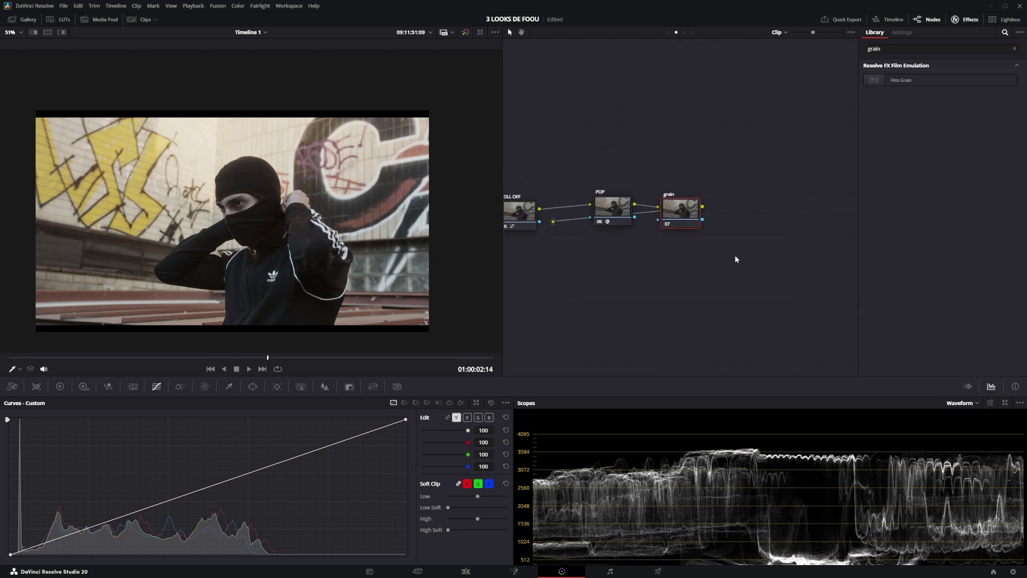
# Step: Find the Film Look Creator by searching for film look, apply it to the grain node and move the graph output beyond that node
pyautogui.doubleClick(883, 49)
pyautogui.press('BackSpace')
pyautogui.write('fi')
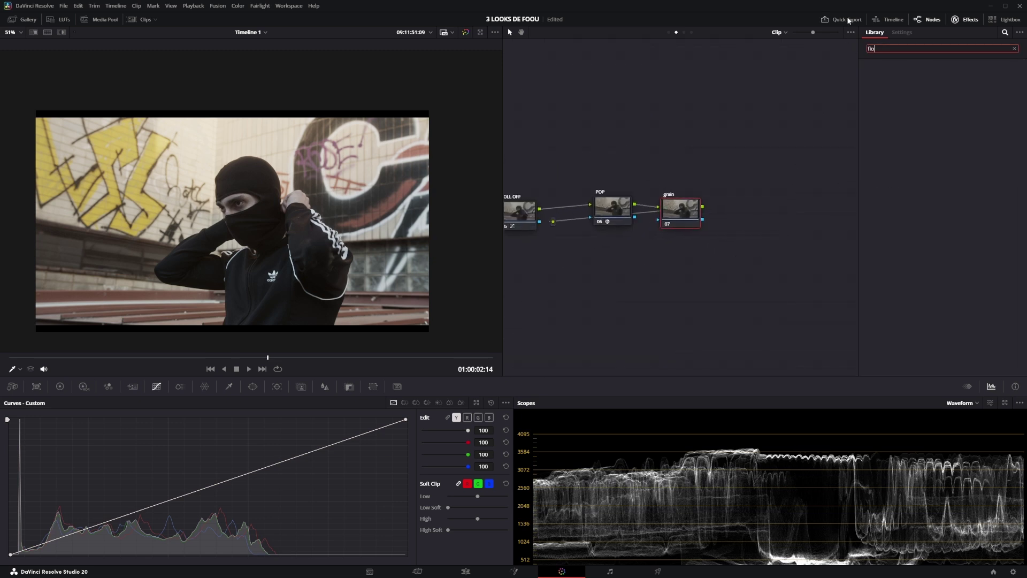
pyautogui.write('lm look')
pyautogui.moveTo(910, 80); pyautogui.dragTo(677, 210)
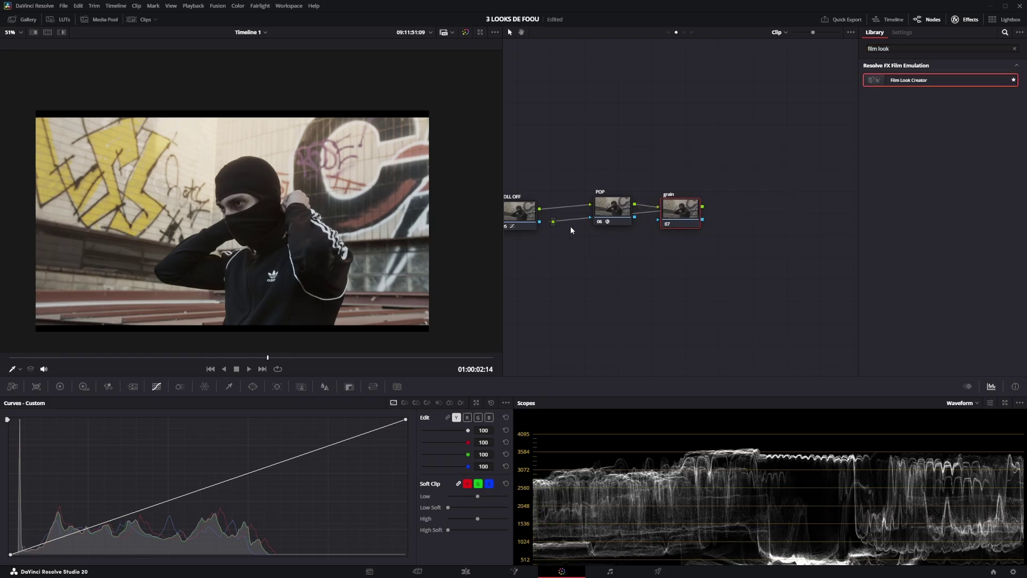
pyautogui.moveTo(557, 222); pyautogui.dragTo(732, 212)
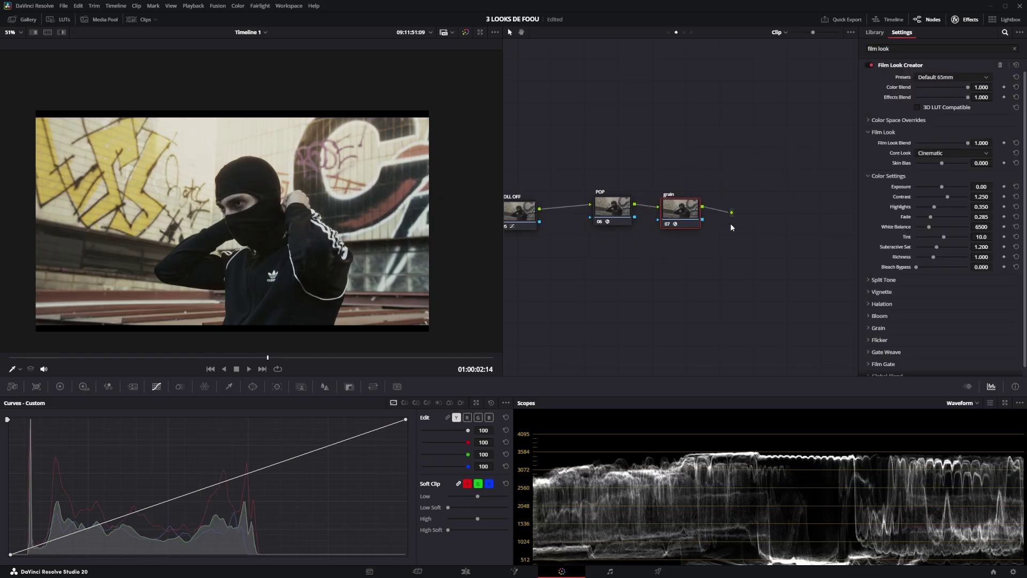
# Step: Set the Film Look Creator preset on the grain node to Clean Slate
pyautogui.click(946, 78)
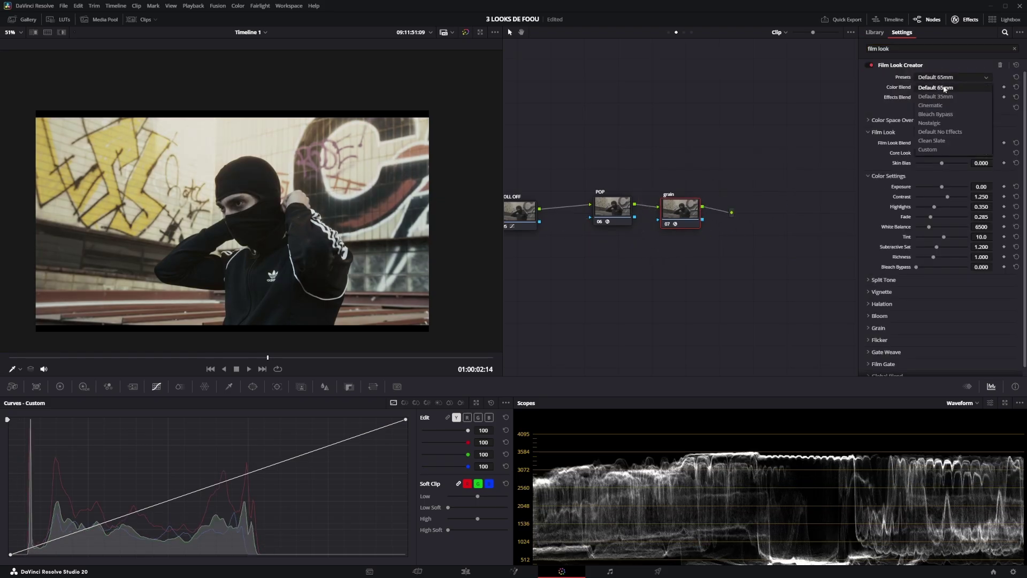
pyautogui.click(937, 142)
pyautogui.scroll(-1, 875, 279)
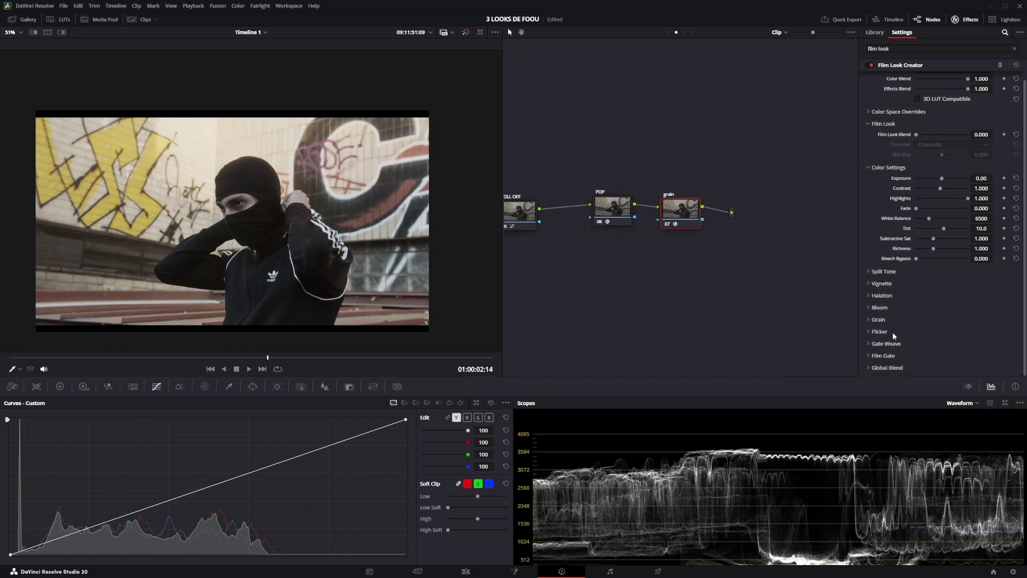
# Step: Enable grain in the Film Look Creator and set its Amount to 0.636
pyautogui.click(872, 320)
pyautogui.scroll(-3, 872, 321)
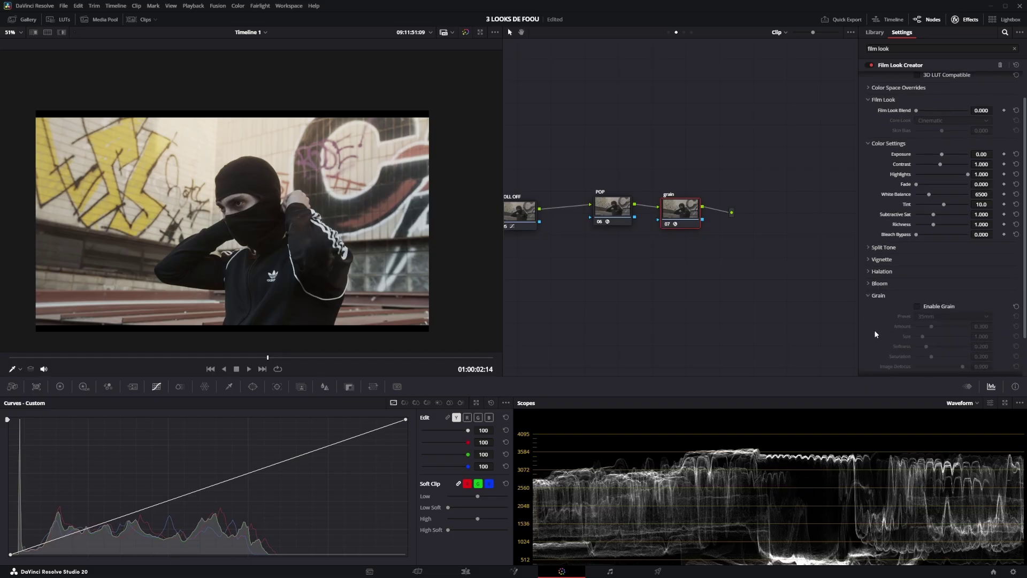
pyautogui.click(919, 305)
pyautogui.scroll(-6, 910, 306)
pyautogui.scroll(4, 243, 174)
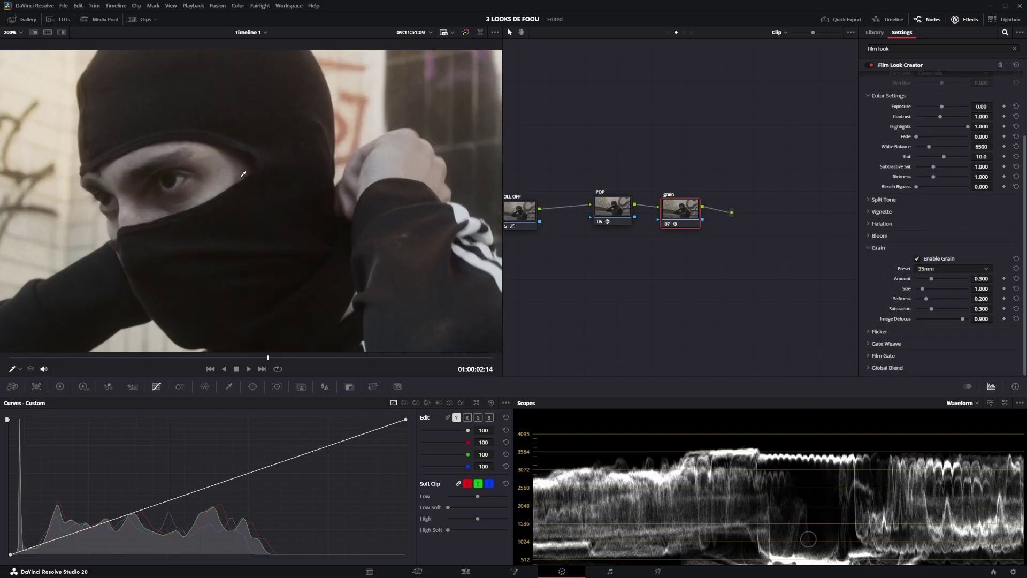
pyautogui.scroll(-1, 243, 174)
pyautogui.moveTo(933, 278); pyautogui.dragTo(949, 281)
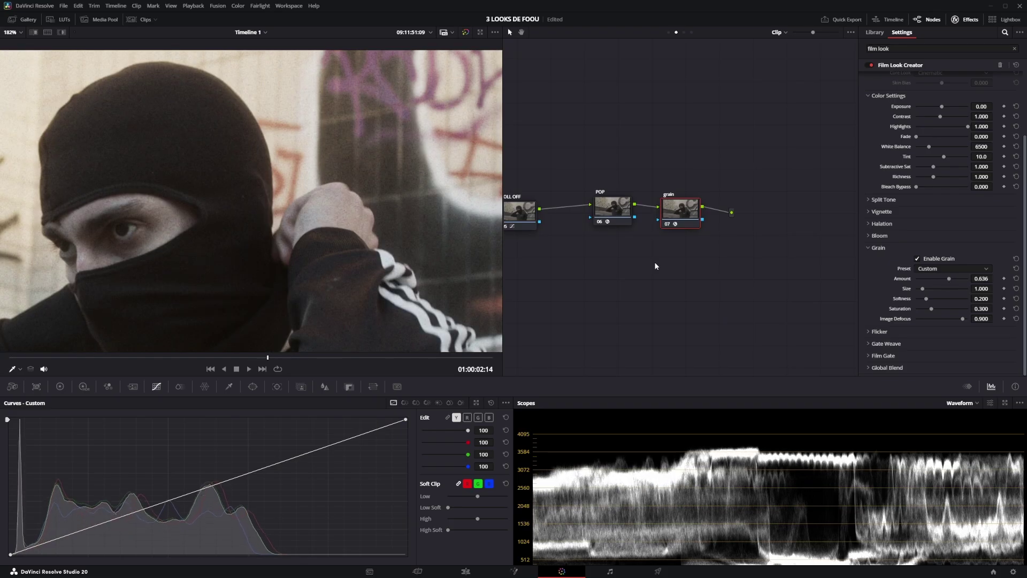
# Step: Enable halation in the Film Look Creator with Highlights Only on, and inspect the edges in the image
pyautogui.scroll(-10, 252, 203)
pyautogui.click(871, 224)
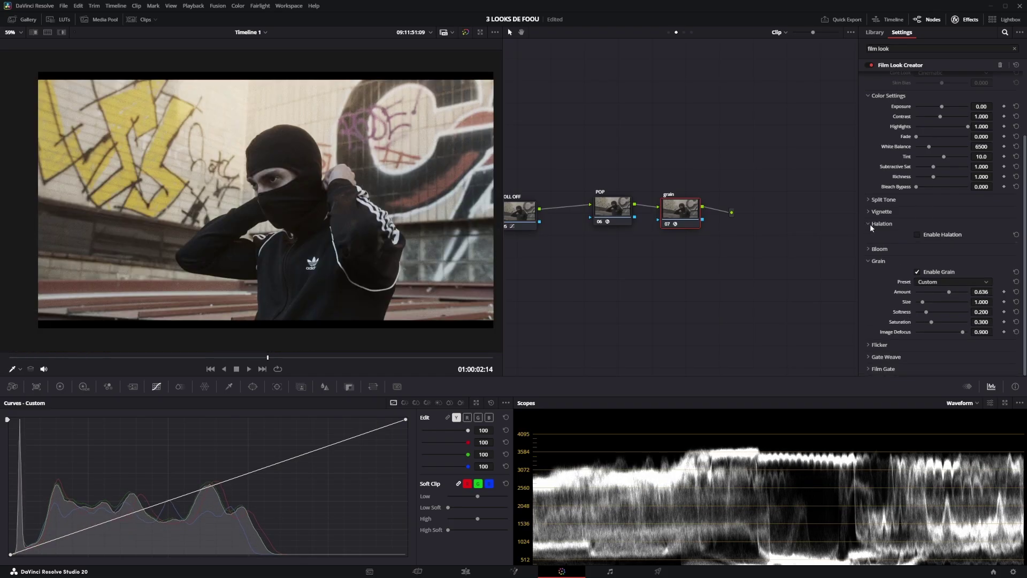
pyautogui.click(918, 234)
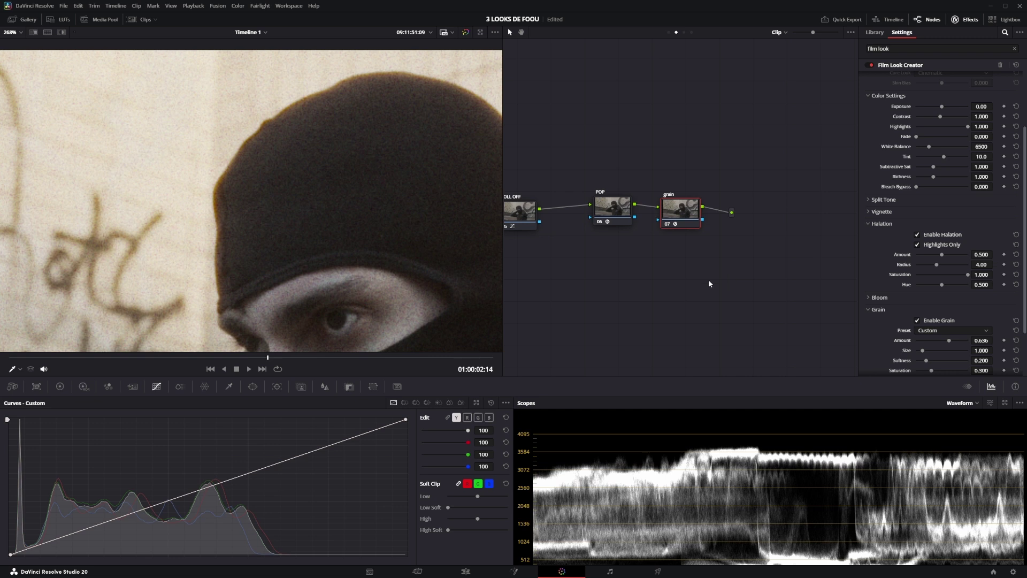
pyautogui.scroll(-8, 305, 231)
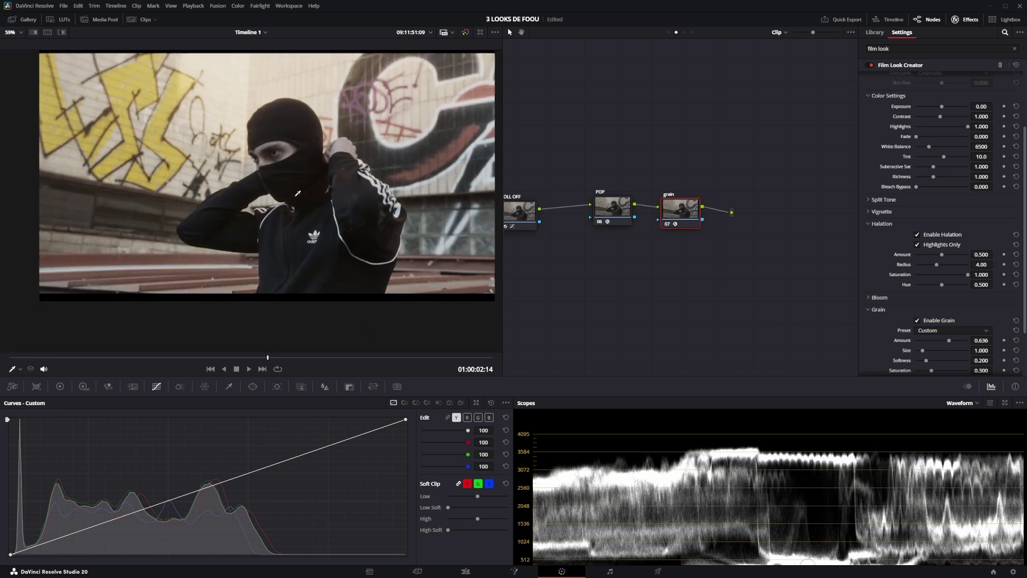
# Step: Add a serial node after the grain node and place it beyond the graph output
pyautogui.scroll(-1, 298, 194)
pyautogui.hotkey('alt', 's')
pyautogui.moveTo(914, 227); pyautogui.dragTo(938, 209)
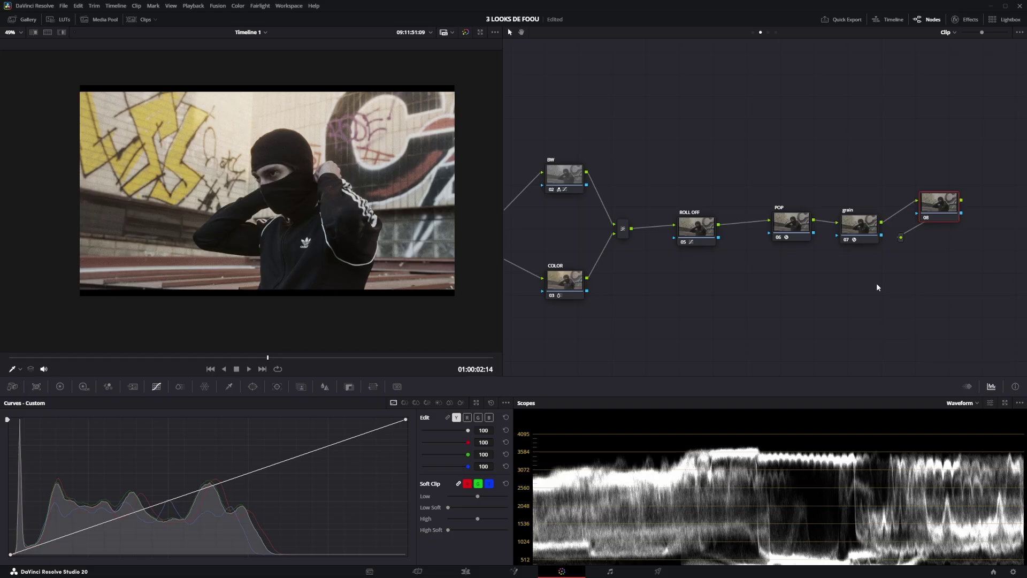
# Step: Sharpen the image on the new node by setting the Blur/Sharpen Radius to 0.47 for all channels
pyautogui.click(324, 387)
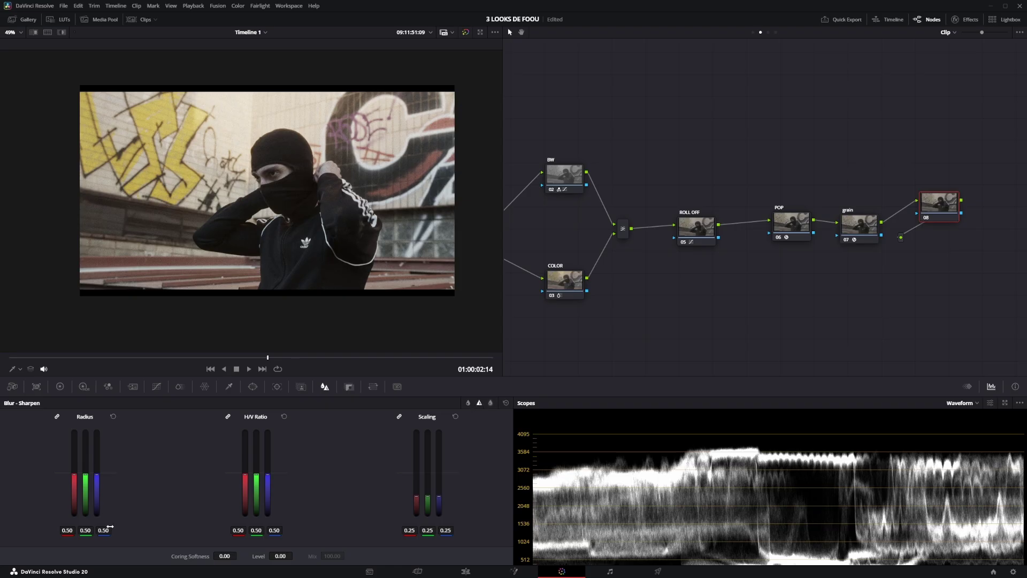
pyautogui.moveTo(103, 530); pyautogui.dragTo(101, 530)
pyautogui.scroll(6, 309, 182)
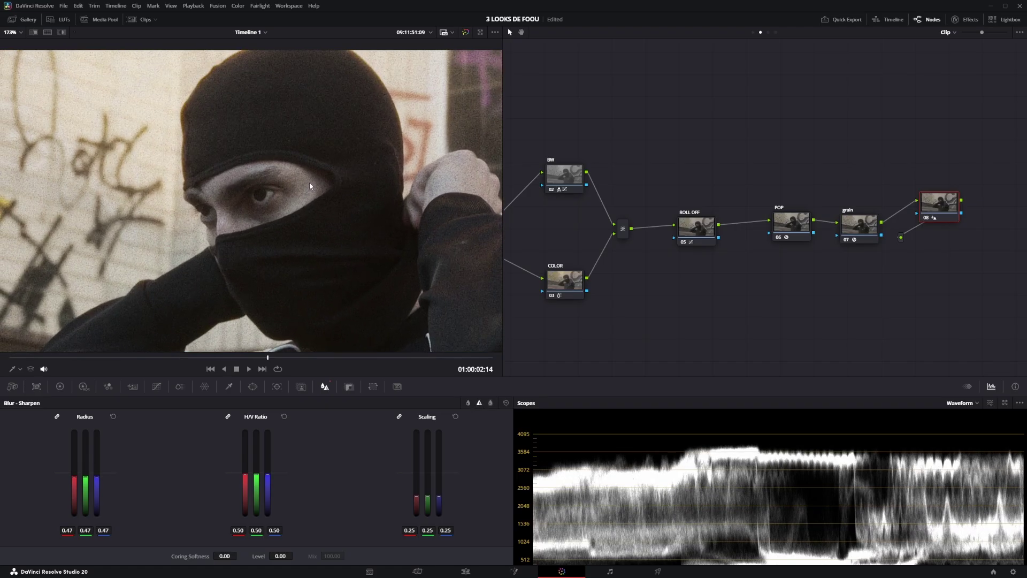
# Step: Toggle the sharpening node off and on repeatedly to compare the detail in the face close-up
pyautogui.hotkey('ctrl', 'd')
pyautogui.hotkey('ctrl', 'd')
pyautogui.hotkey('ctrl', 'd')
pyautogui.hotkey('ctrl', 'd')
pyautogui.hotkey('ctrl', 'd')
pyautogui.hotkey('ctrl', 'd')
pyautogui.hotkey('ctrl', 'd')
pyautogui.hotkey('ctrl', 'd')
pyautogui.hotkey('ctrl', 'd')
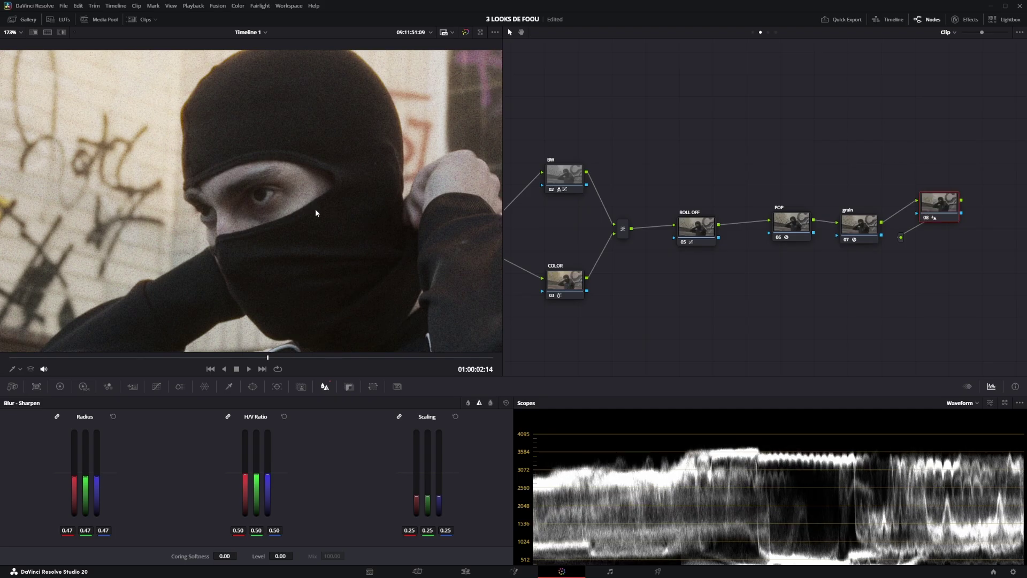
pyautogui.scroll(5, 298, 195)
pyautogui.hotkey('ctrl', 'd')
# Step: Name the sharpening node SHARP and save the project
pyautogui.scroll(-10, 289, 210)
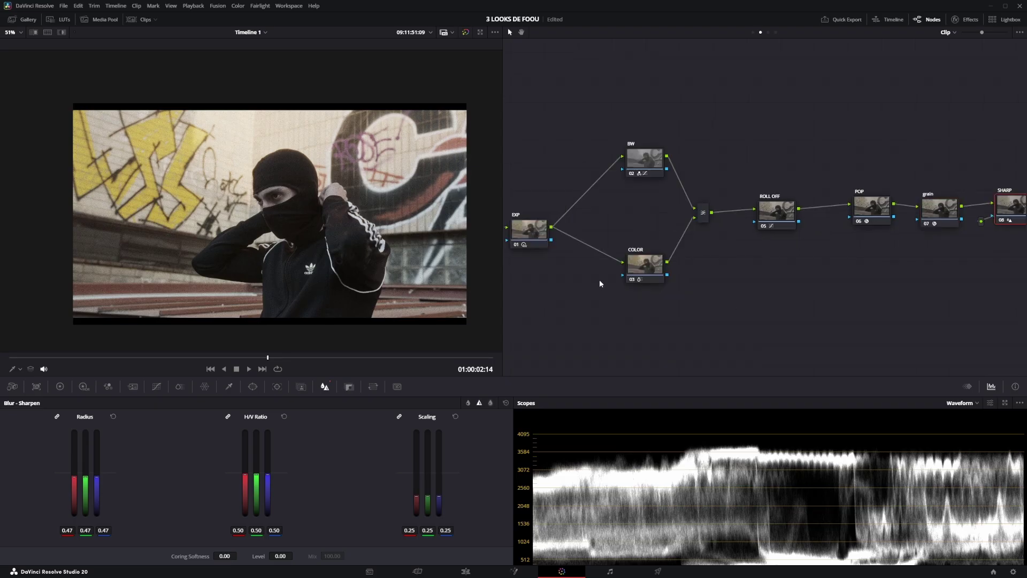
pyautogui.hotkey('ctrl', 's')
pyautogui.scroll(-1, 359, 171)
pyautogui.scroll(3, 344, 231)
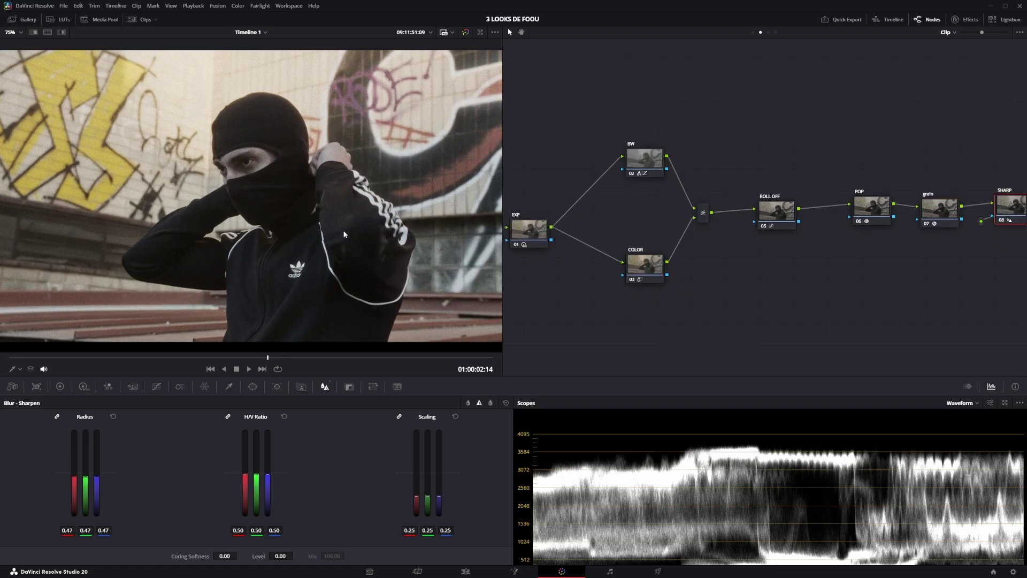
# Step: View the clip full screen and bypass all grades repeatedly to compare the image before and after the look
pyautogui.press('p')
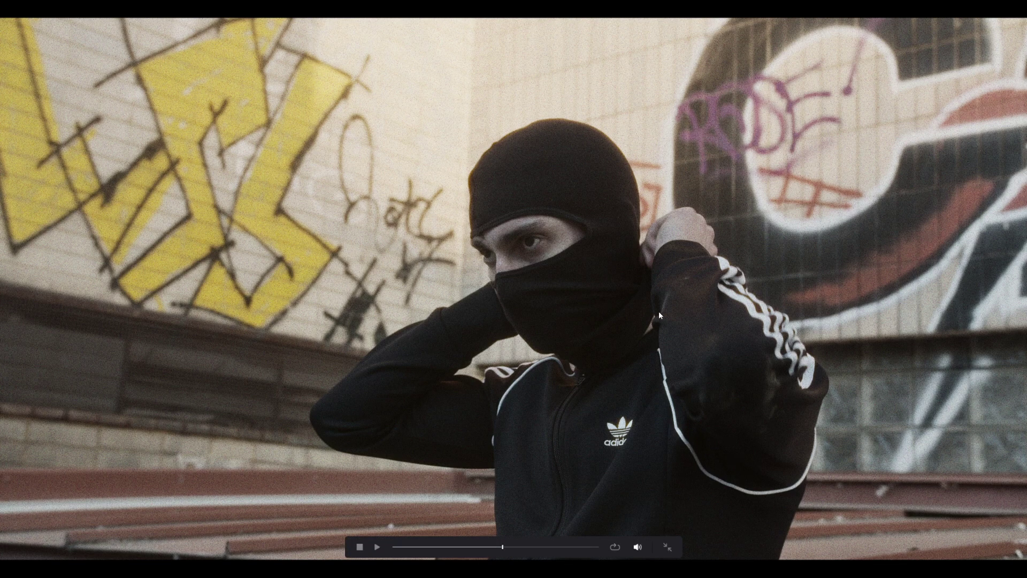
pyautogui.hotkey('shift', 'd')
pyautogui.hotkey('shift', 'd')
pyautogui.hotkey('shift', 'd')
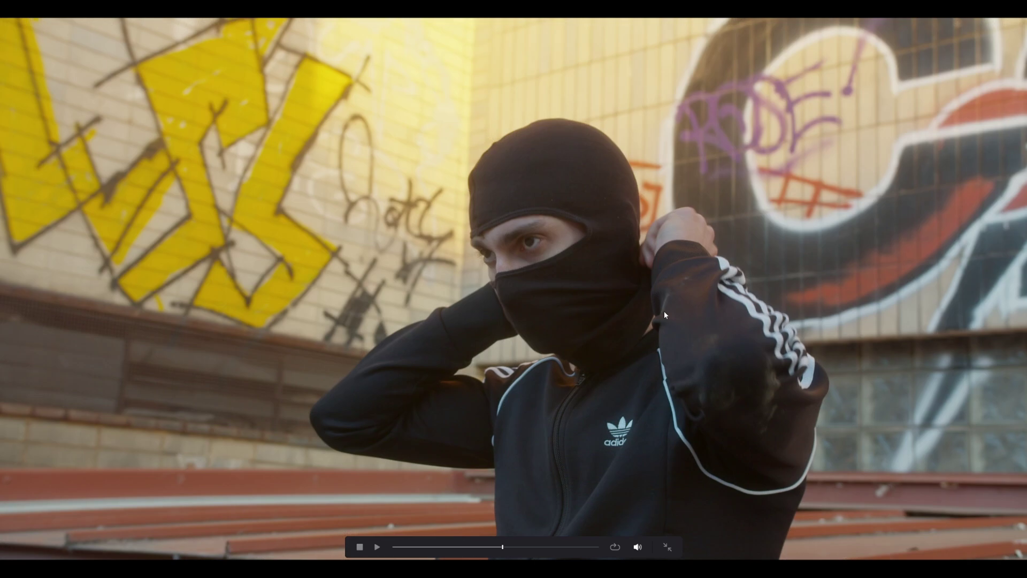
pyautogui.hotkey('shift', 'd')
pyautogui.hotkey('shift', 'd')
pyautogui.hotkey('shift', 'd')
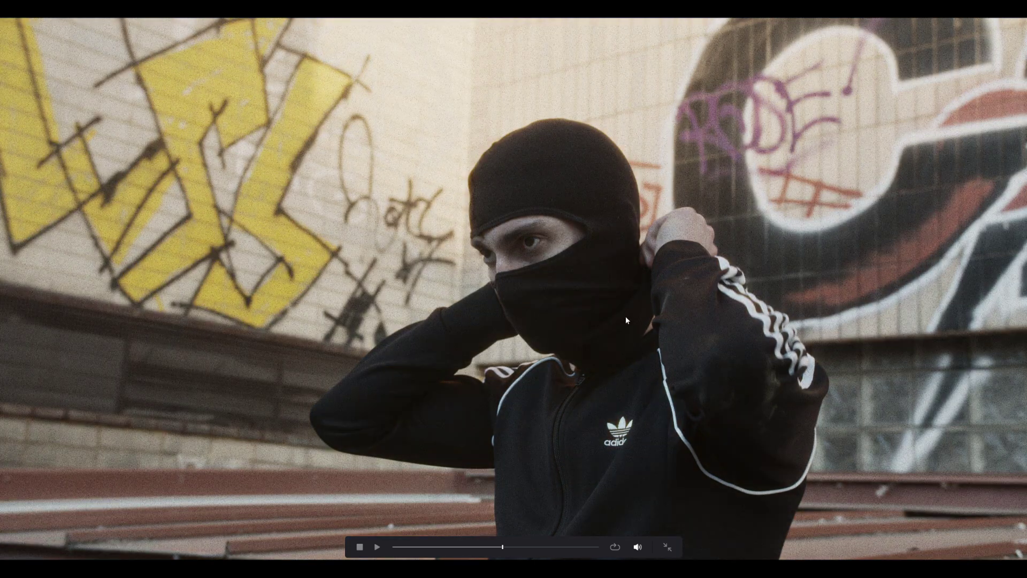
pyautogui.hotkey('shift', 'd')
pyautogui.hotkey('shift', 'd')
pyautogui.hotkey('shift', 'd')
pyautogui.hotkey('shift', 'd')
pyautogui.press('Escape')
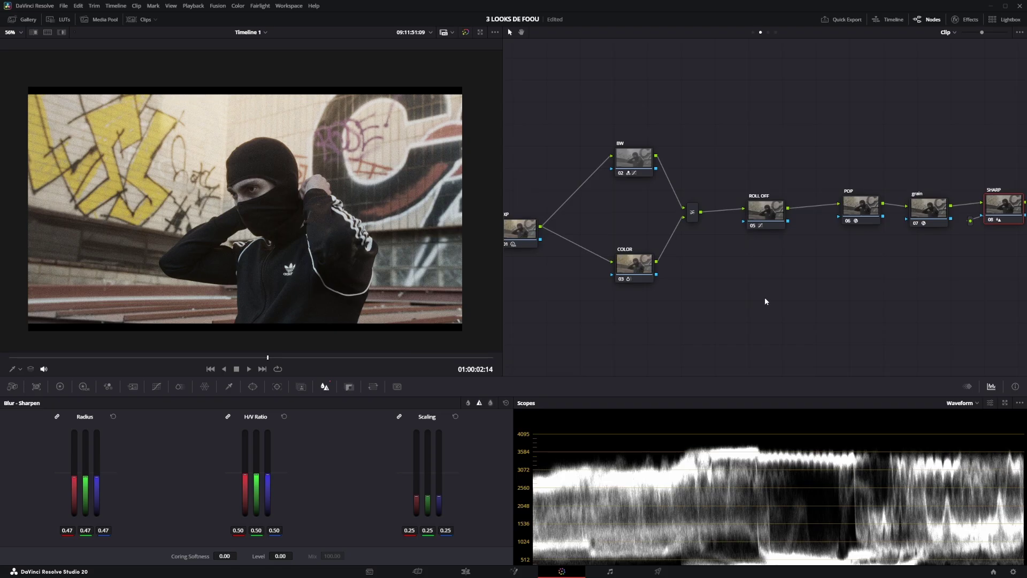
# Step: Delete every node from the graph except the grain node
pyautogui.moveTo(713, 106); pyautogui.dragTo(504, 356)
pyautogui.press('Delete')
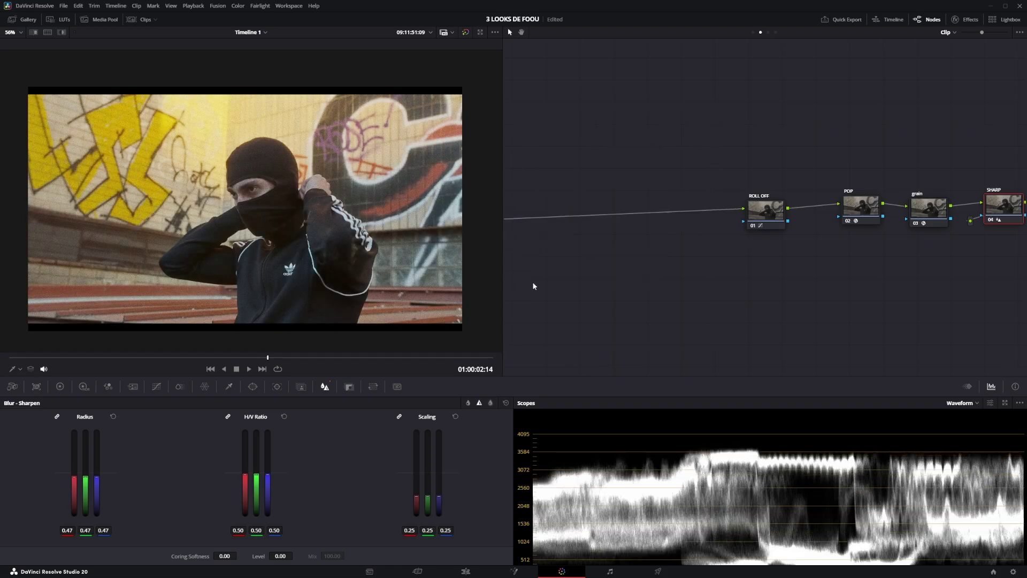
pyautogui.moveTo(570, 169); pyautogui.dragTo(702, 298)
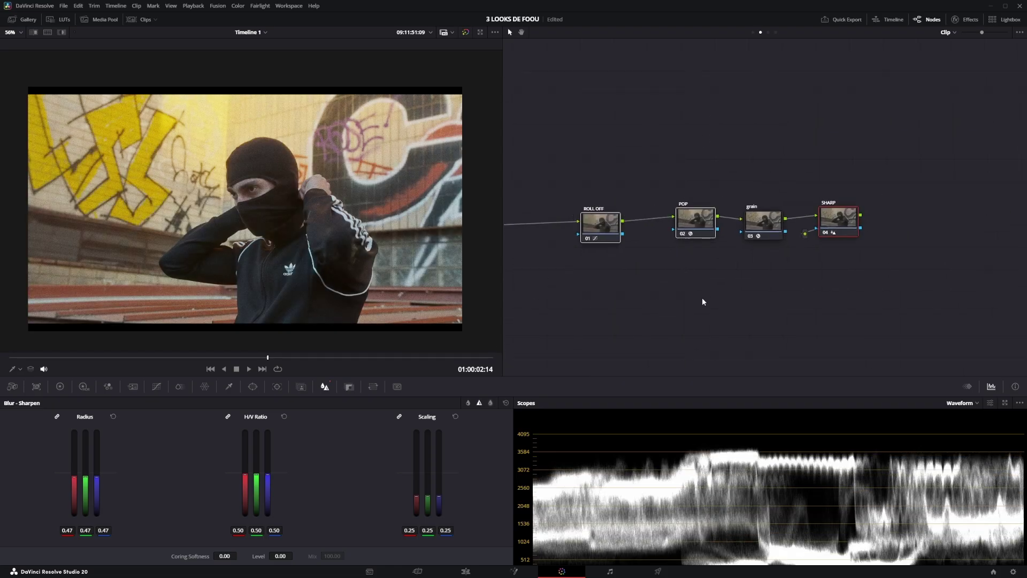
pyautogui.press('Delete')
pyautogui.press('Delete')
# Step: Try the Bleach Bypass preset of the Film Look Creator on the grain node
pyautogui.doubleClick(764, 221)
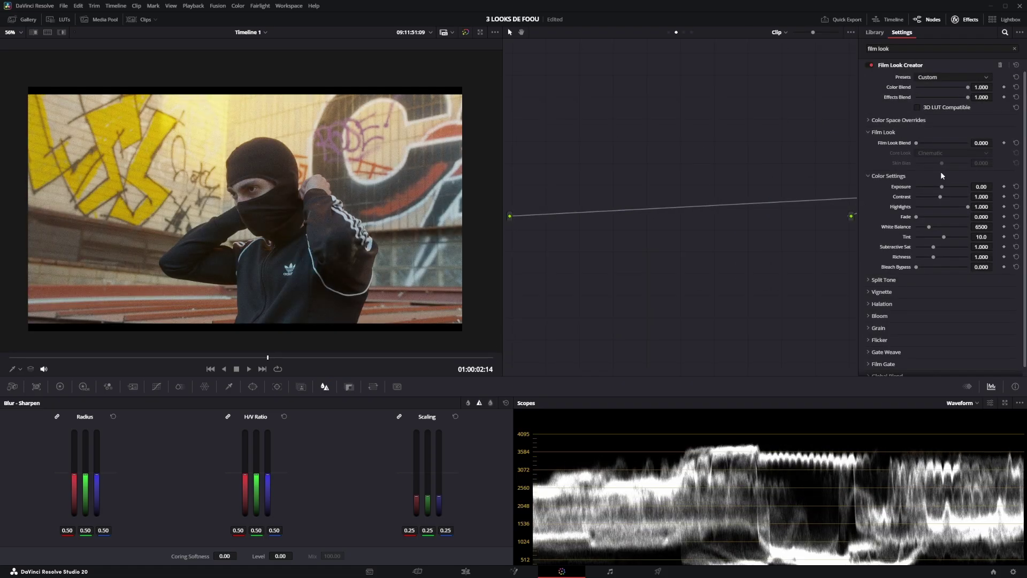
pyautogui.click(950, 77)
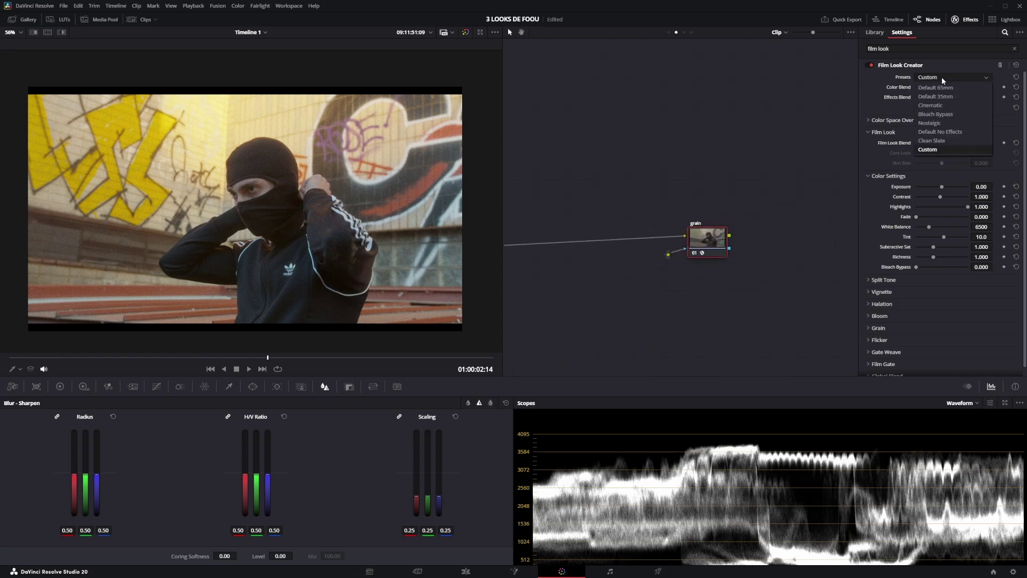
pyautogui.click(936, 114)
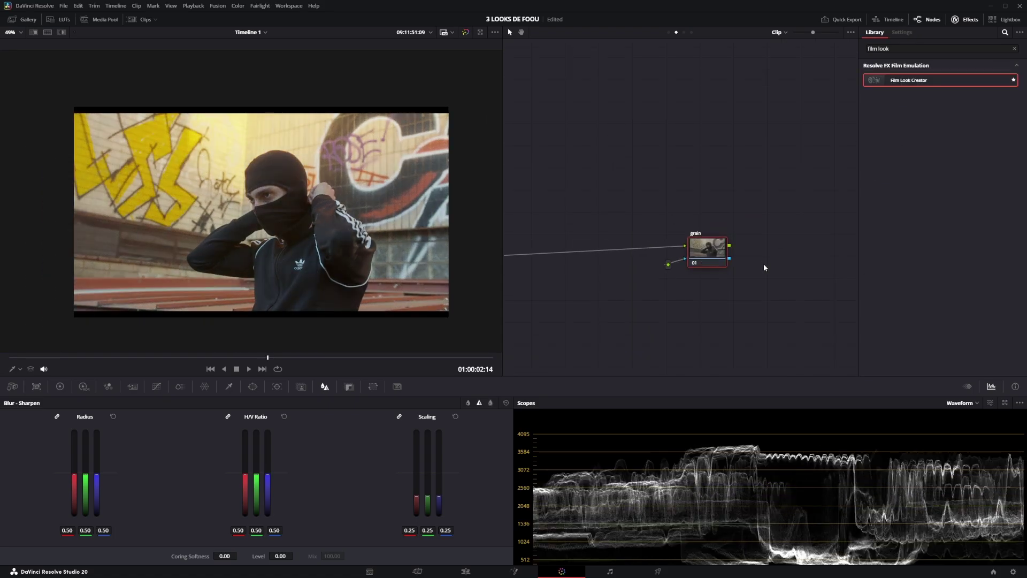
# Step: Connect the grain node to the graph output and apply the DCTL effect to it with Bleach Bypass chosen
pyautogui.moveTo(766, 266); pyautogui.dragTo(721, 242)
pyautogui.click(1013, 49)
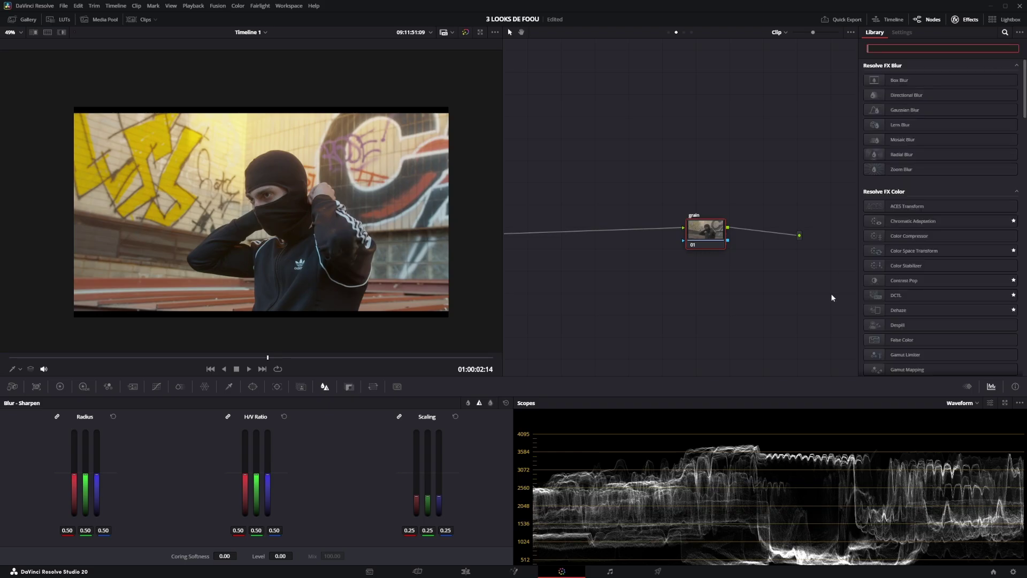
pyautogui.moveTo(901, 296); pyautogui.dragTo(705, 230)
pyautogui.moveTo(660, 265); pyautogui.dragTo(699, 271)
pyautogui.click(952, 76)
pyautogui.click(943, 85)
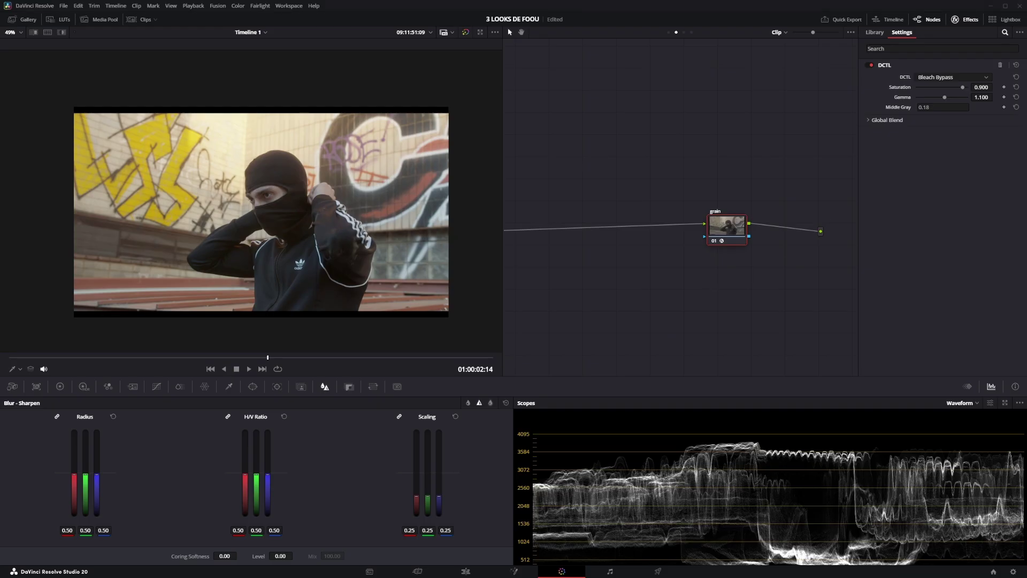
# Step: Set the Middle Gray of the Bleach Bypass DCTL to 0.336
pyautogui.click(938, 107)
pyautogui.write('336')
pyautogui.press('Return')
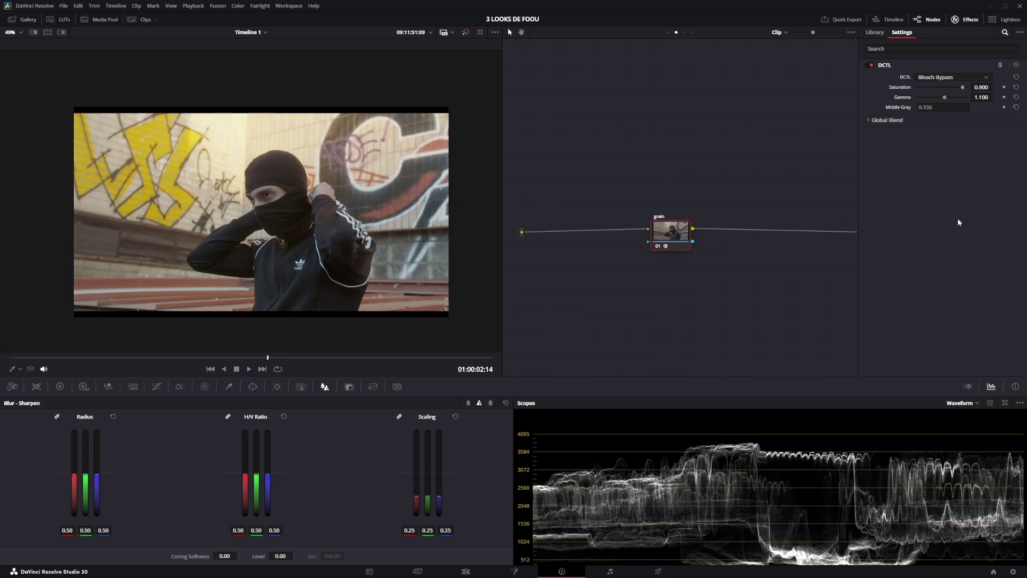
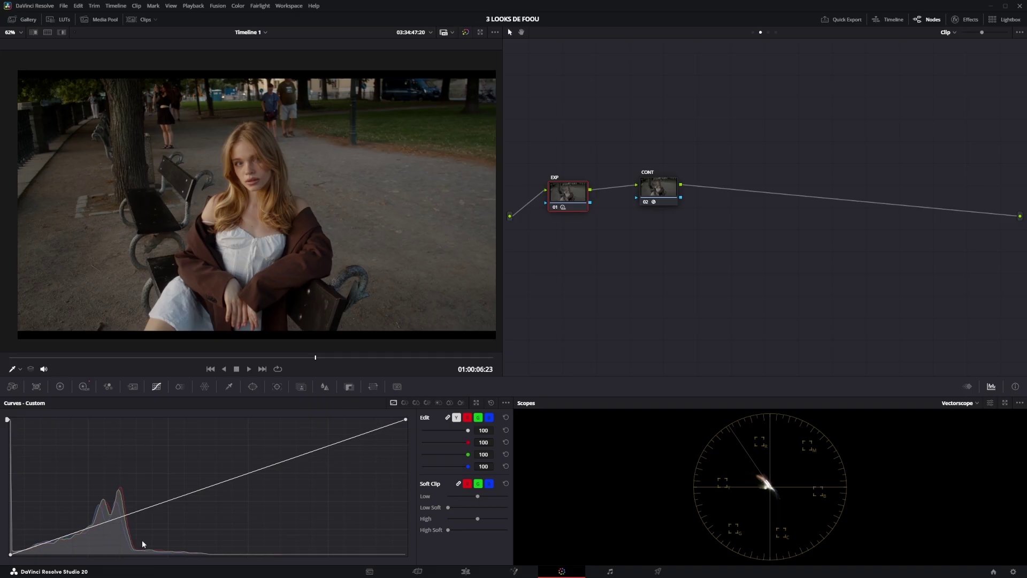
# Step: Add three serial nodes after the CONT node and arrange them with the middle one raised above the others
pyautogui.click(660, 190)
pyautogui.moveTo(731, 267); pyautogui.dragTo(684, 262)
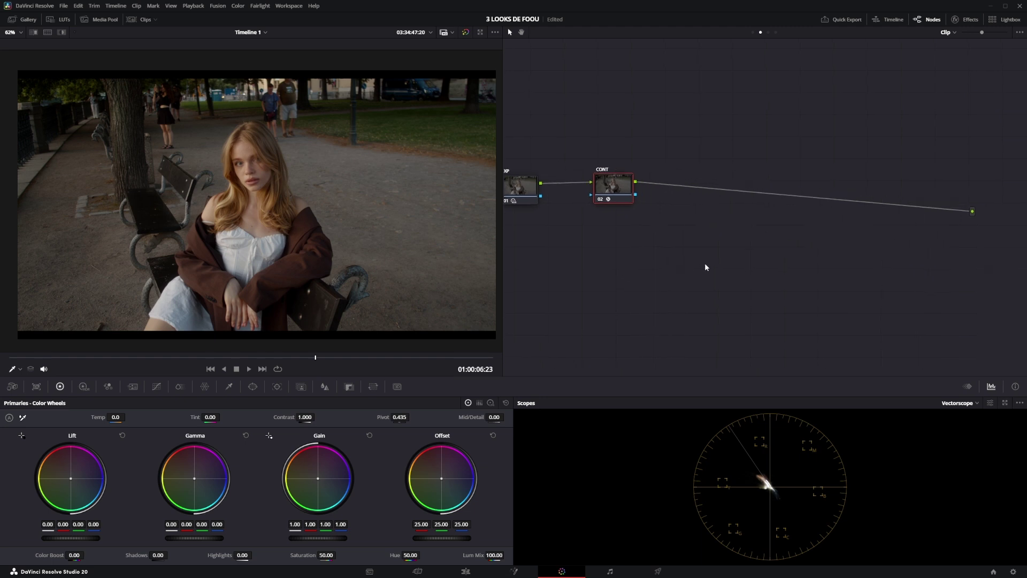
pyautogui.hotkey('alt', 's')
pyautogui.hotkey('alt', 's')
pyautogui.hotkey('alt', 's')
pyautogui.moveTo(816, 168); pyautogui.dragTo(743, 138)
pyautogui.moveTo(689, 172); pyautogui.dragTo(677, 197)
pyautogui.moveTo(806, 170); pyautogui.dragTo(818, 196)
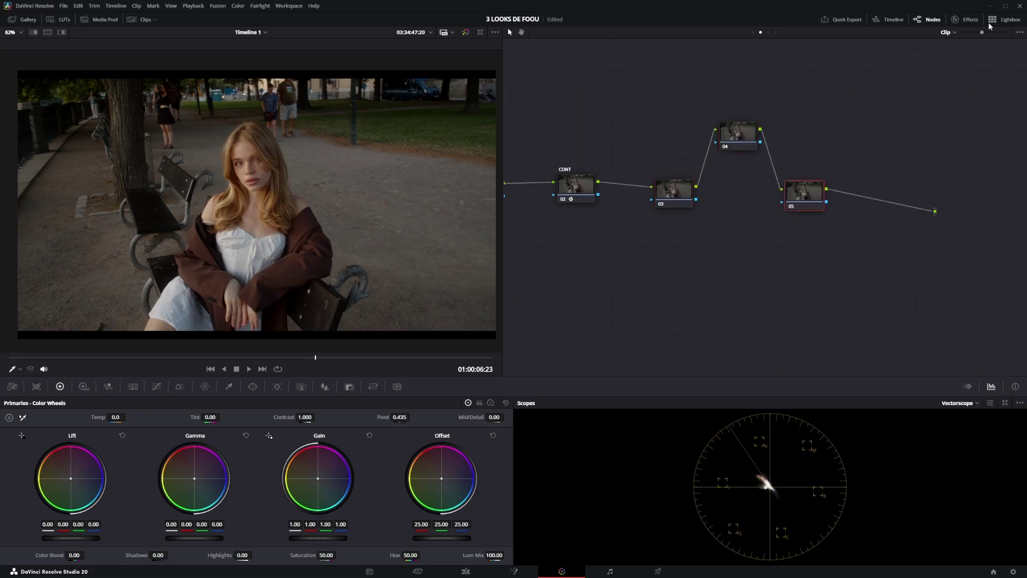
# Step: Search the effects library for invert color and apply Invert Color to nodes 03 and 05
pyautogui.click(968, 20)
pyautogui.click(886, 49)
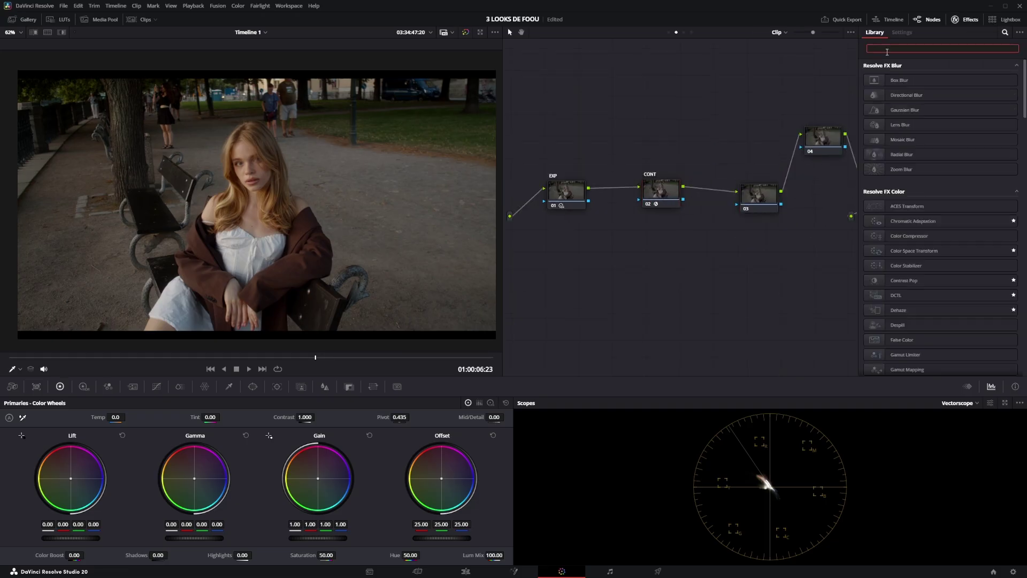
pyautogui.write('invert color')
pyautogui.moveTo(916, 80); pyautogui.dragTo(663, 204)
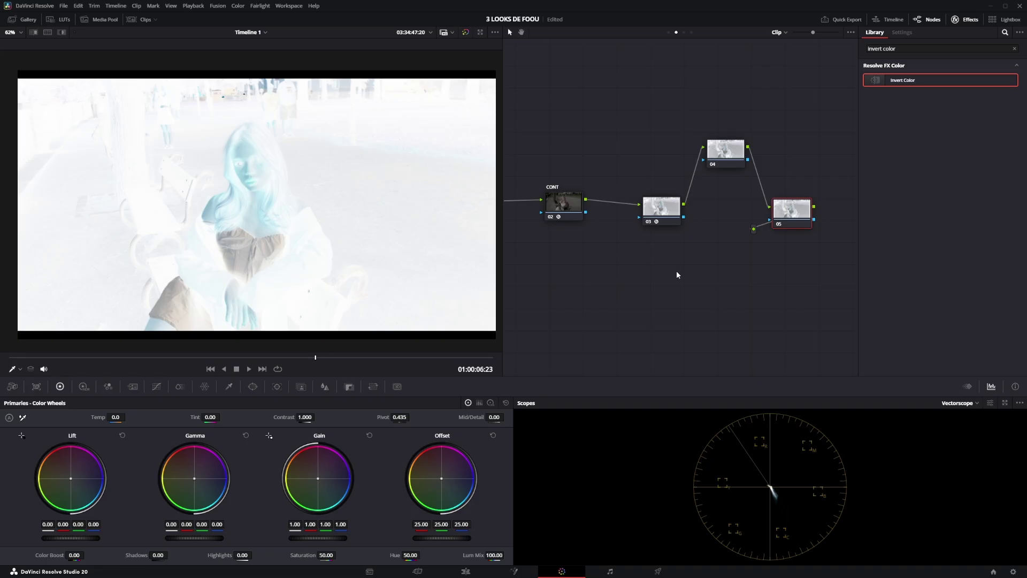
pyautogui.moveTo(922, 84); pyautogui.dragTo(799, 203)
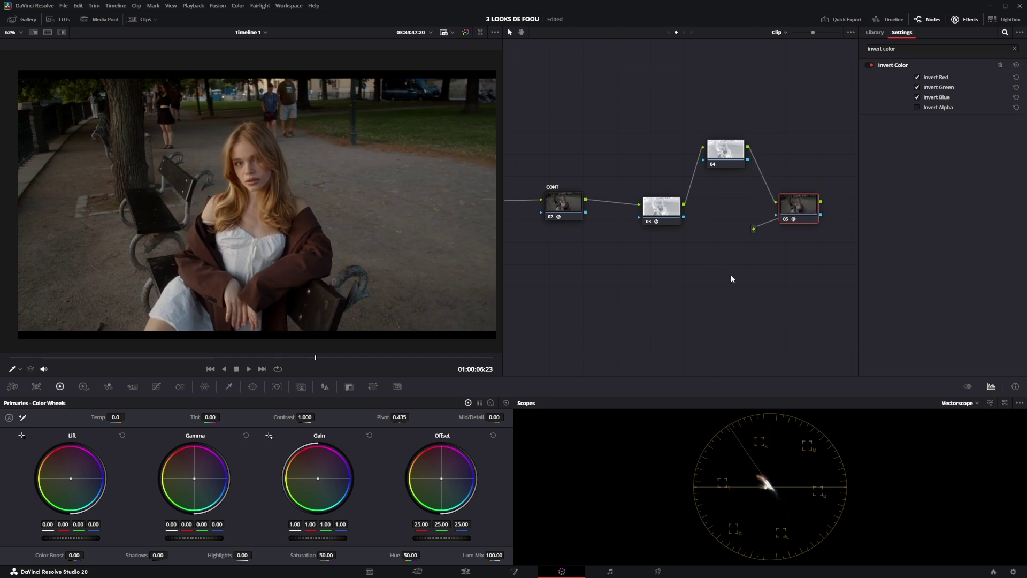
# Step: Adjust the placement of nodes 03 and 04, show the custom curves for node 04 and save the project
pyautogui.moveTo(726, 150); pyautogui.dragTo(723, 144)
pyautogui.moveTo(668, 208); pyautogui.dragTo(665, 207)
pyautogui.moveTo(726, 153); pyautogui.dragTo(726, 163)
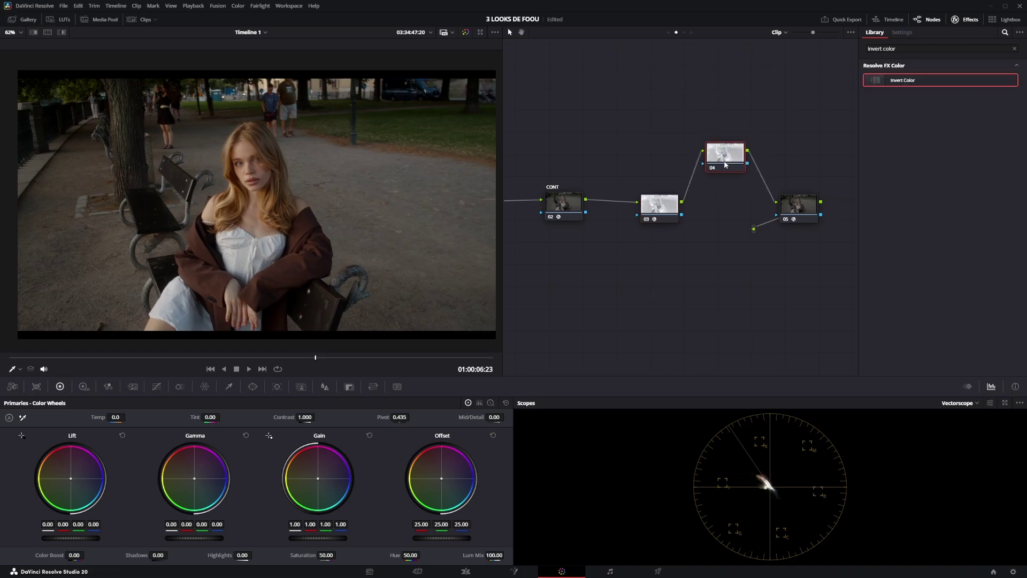
pyautogui.click(157, 387)
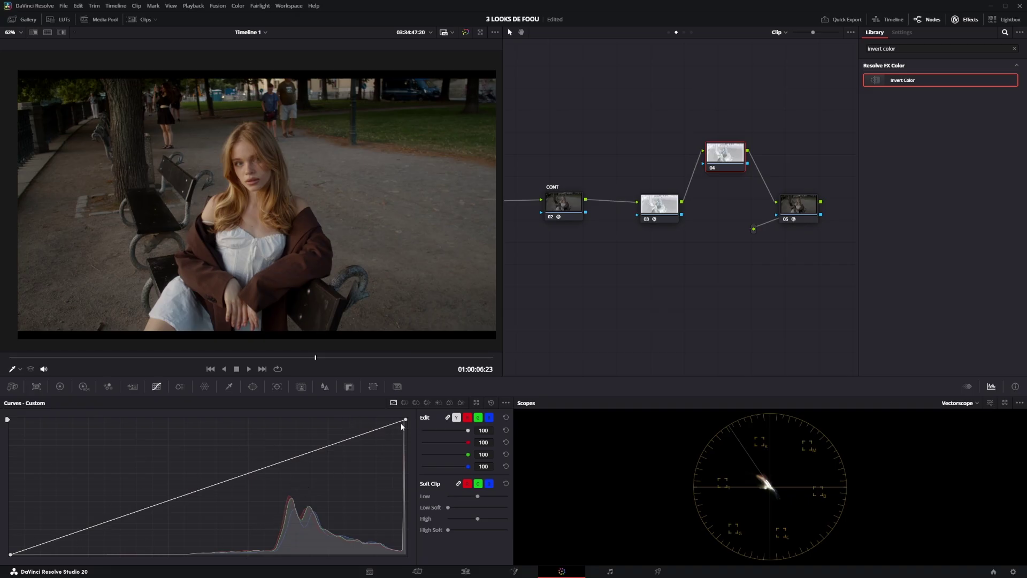
pyautogui.hotkey('ctrl', 's')
# Step: Raise the low end of node 04's blue curve slightly and anchor the curve with a second point above its middle
pyautogui.click(490, 419)
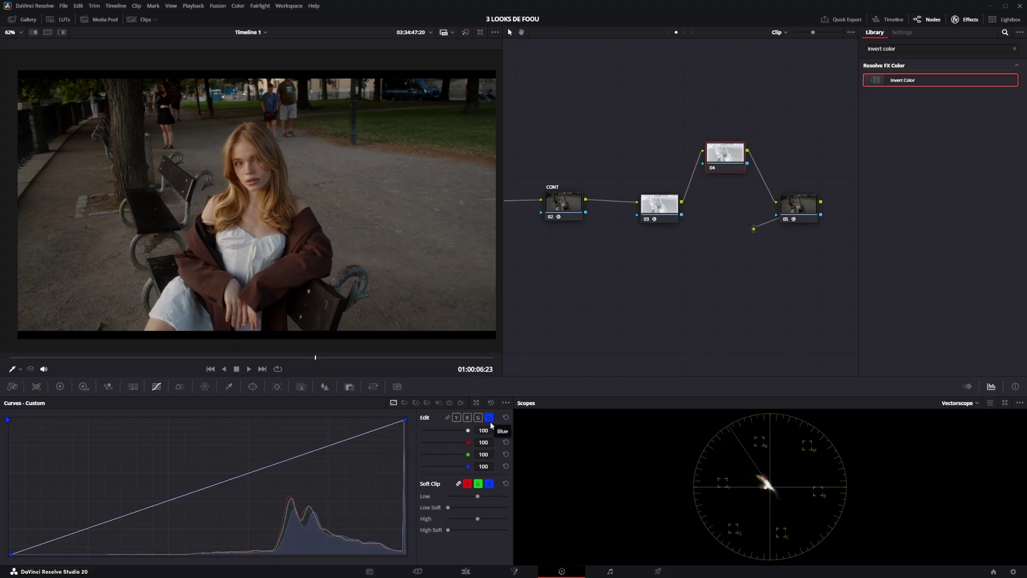
pyautogui.click(478, 418)
pyautogui.click(467, 418)
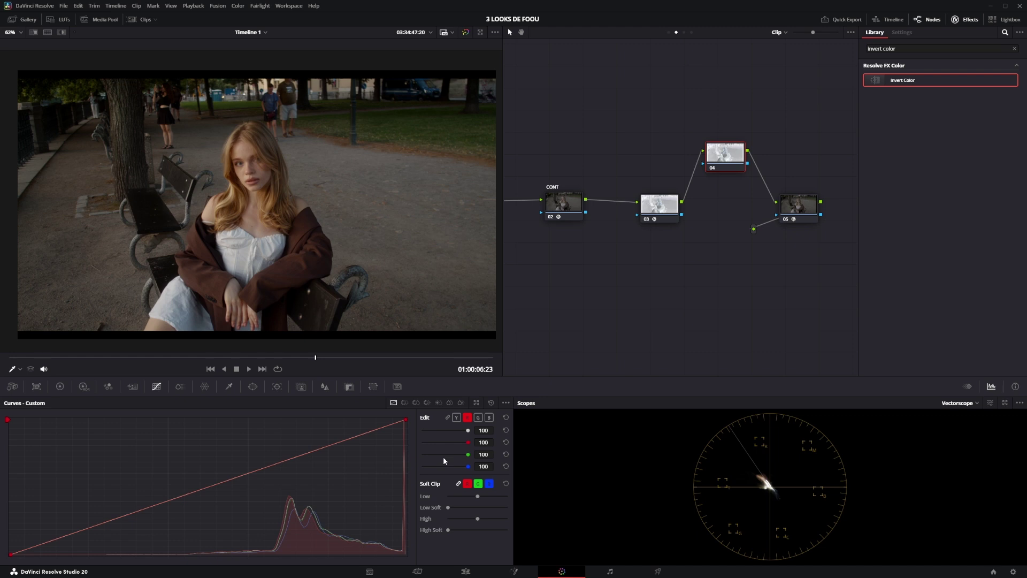
pyautogui.click(491, 418)
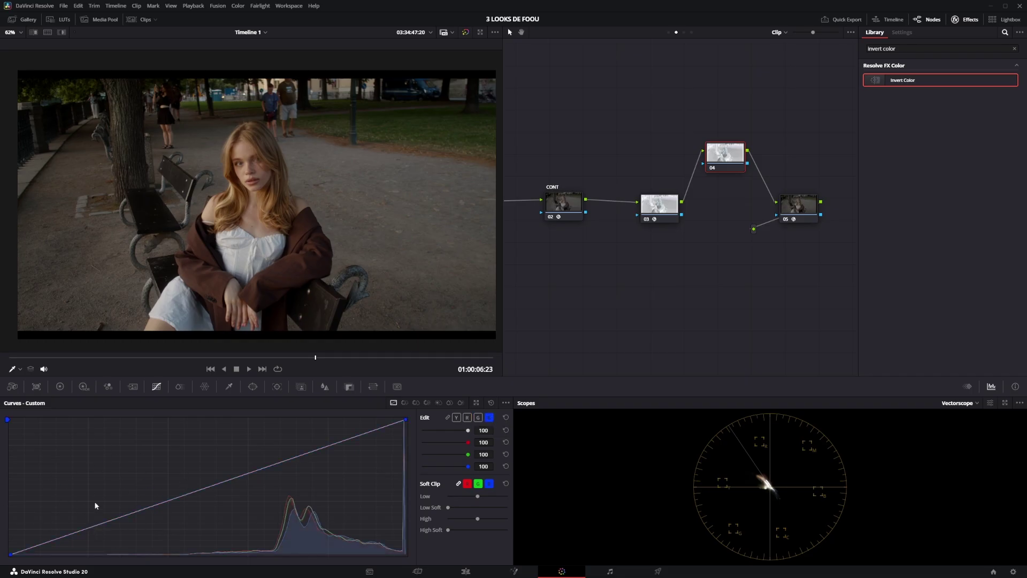
pyautogui.click(86, 528)
pyautogui.moveTo(84, 528); pyautogui.dragTo(84, 523)
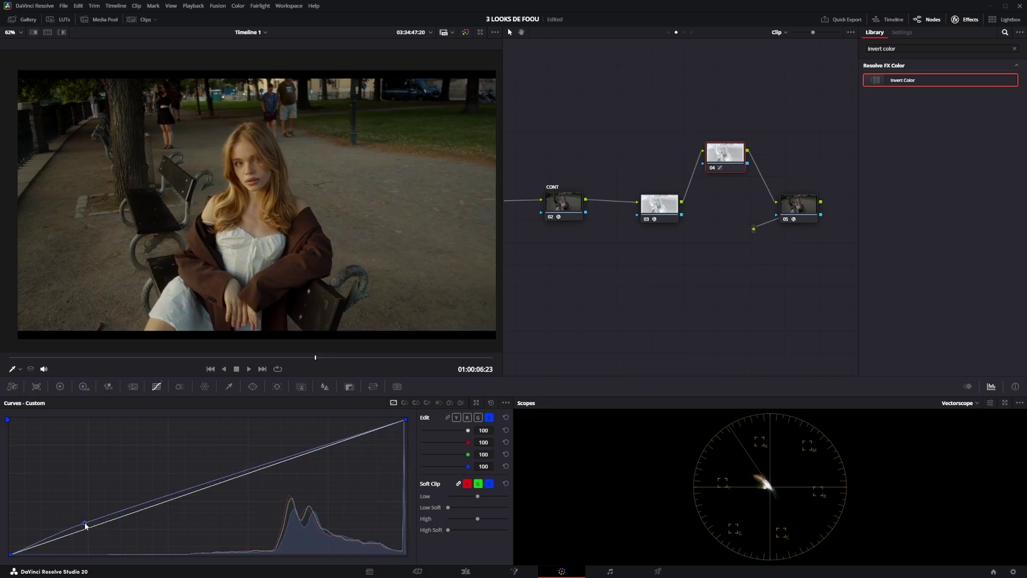
pyautogui.moveTo(211, 486); pyautogui.dragTo(258, 470)
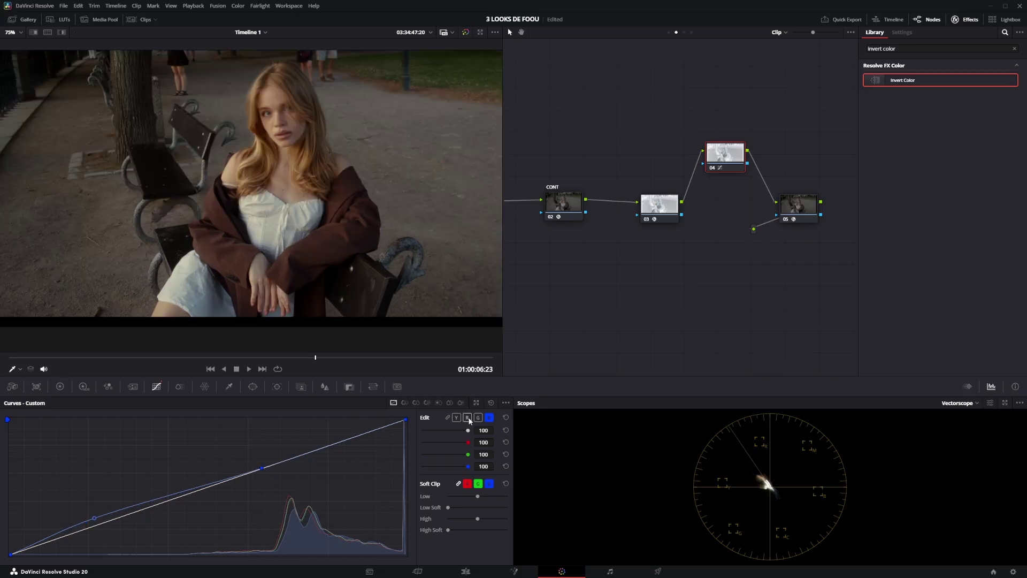
# Step: Lift the low end of node 04's green curve very slightly and anchor the curve with a point above its middle
pyautogui.click(479, 417)
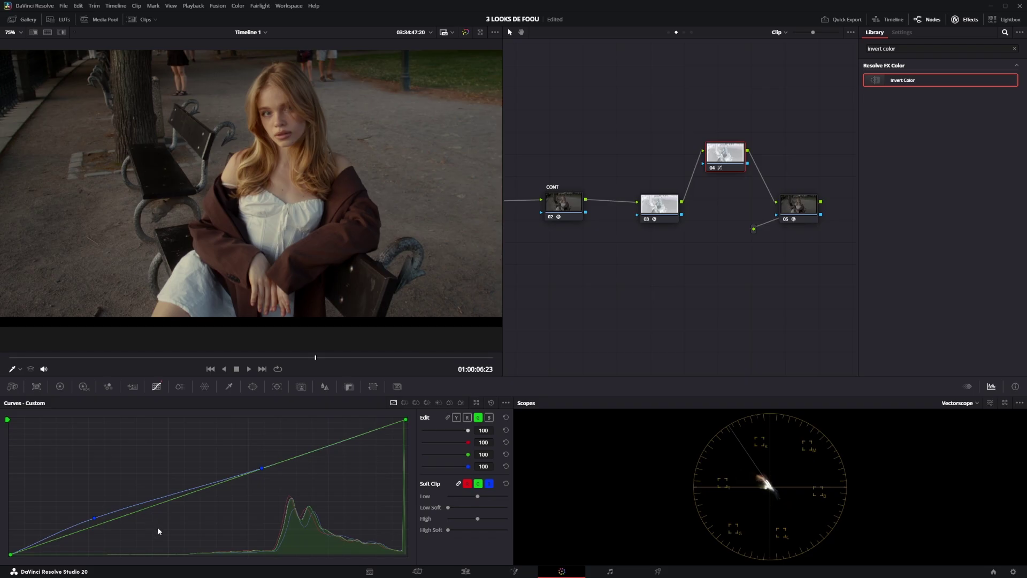
pyautogui.click(100, 523)
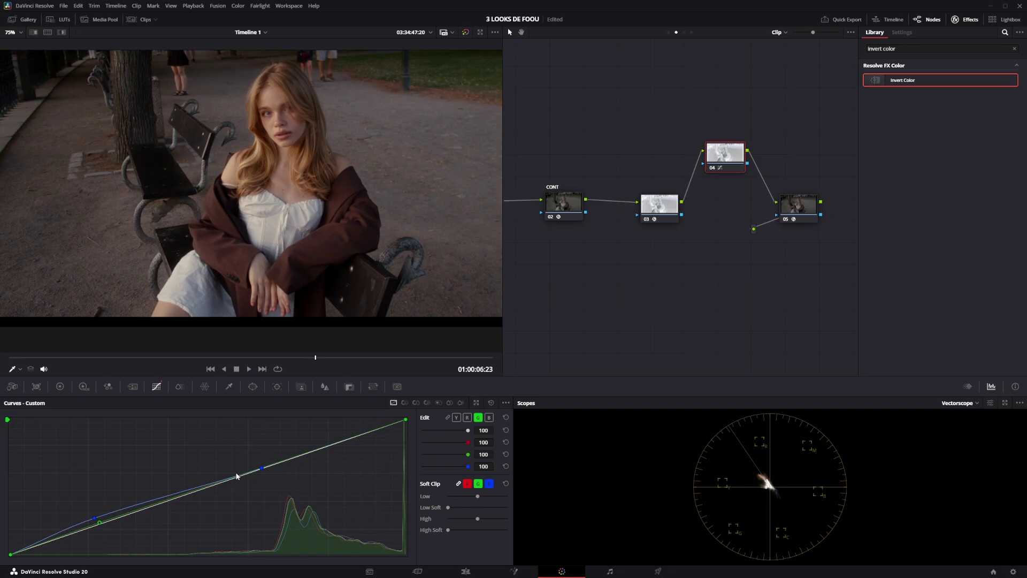
pyautogui.click(236, 491)
pyautogui.moveTo(237, 492); pyautogui.dragTo(271, 468)
pyautogui.scroll(-3, 354, 223)
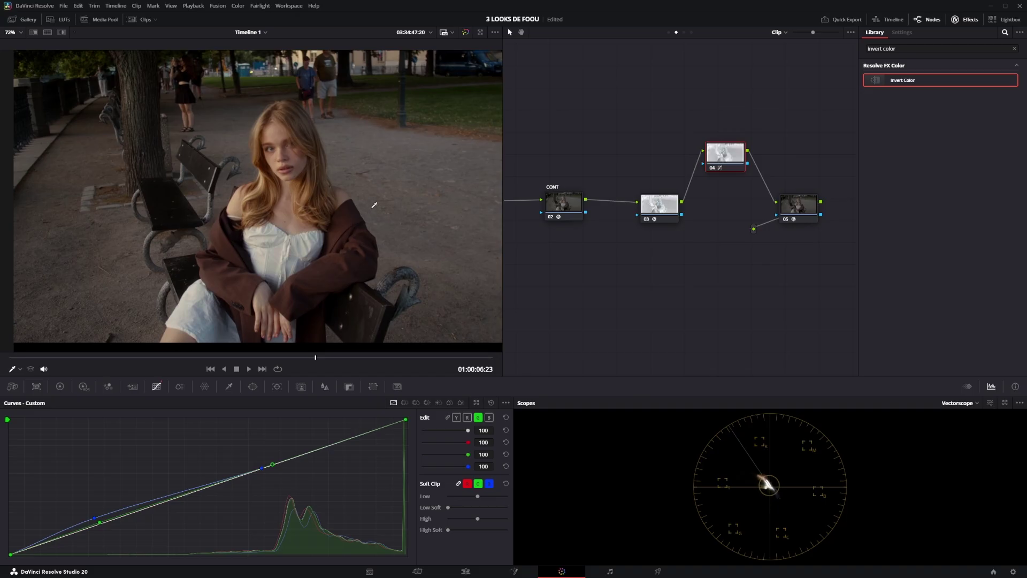
pyautogui.scroll(-2, 241, 155)
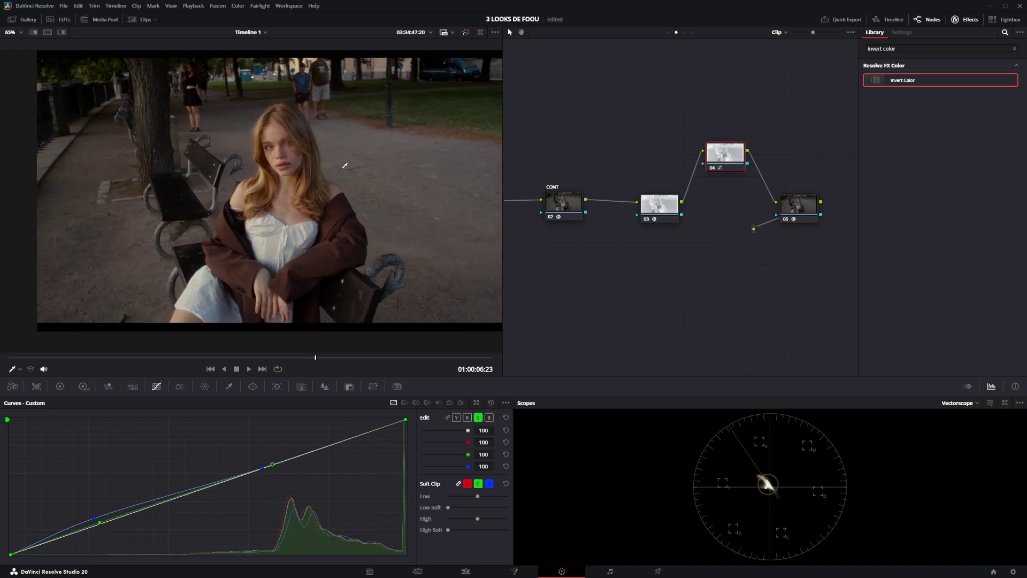
pyautogui.scroll(2, 299, 218)
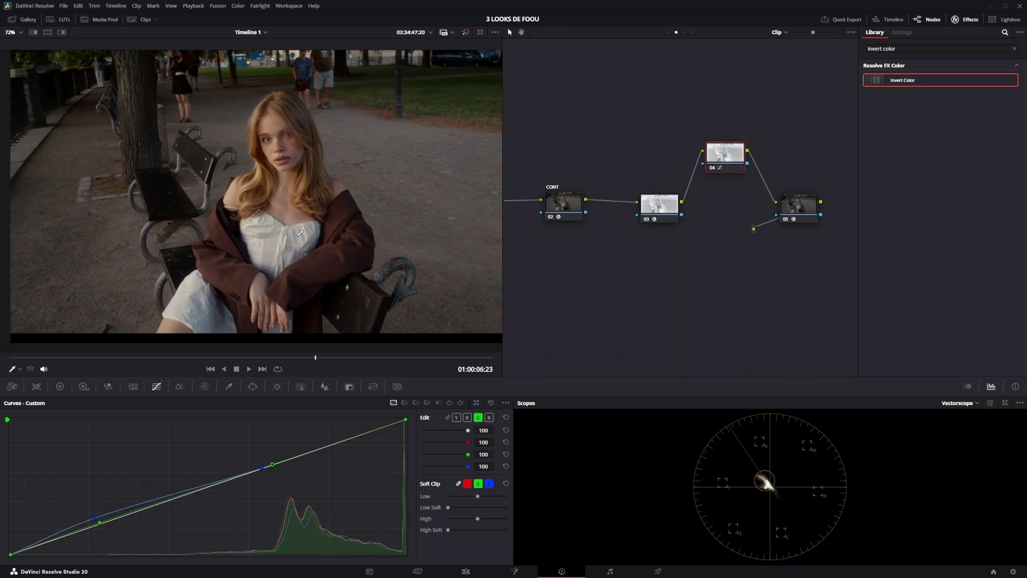
# Step: Raise the upper end of node 04's red curve slightly and pin its middle section back to the diagonal
pyautogui.click(467, 418)
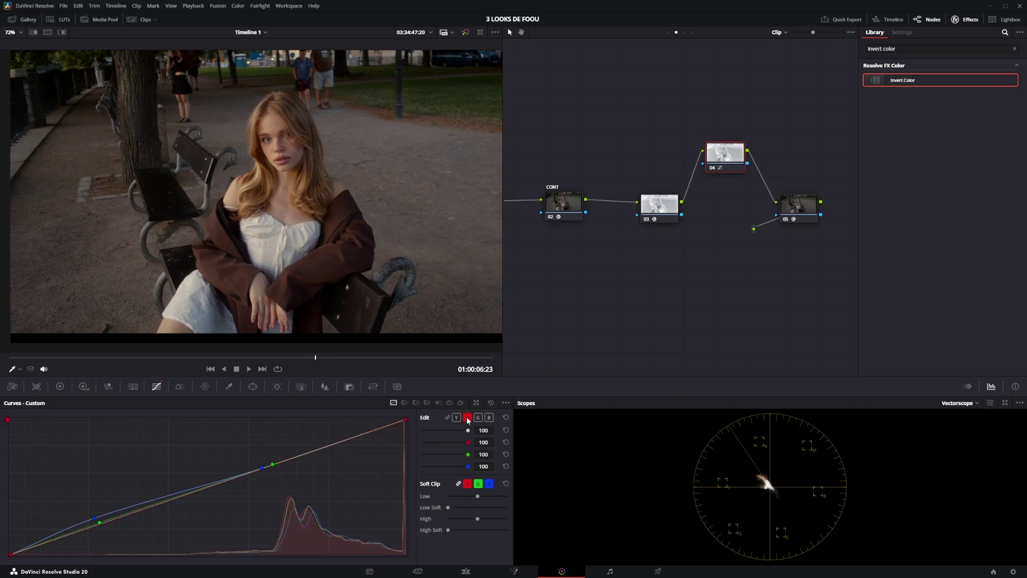
pyautogui.click(377, 428)
pyautogui.moveTo(377, 428); pyautogui.dragTo(373, 429)
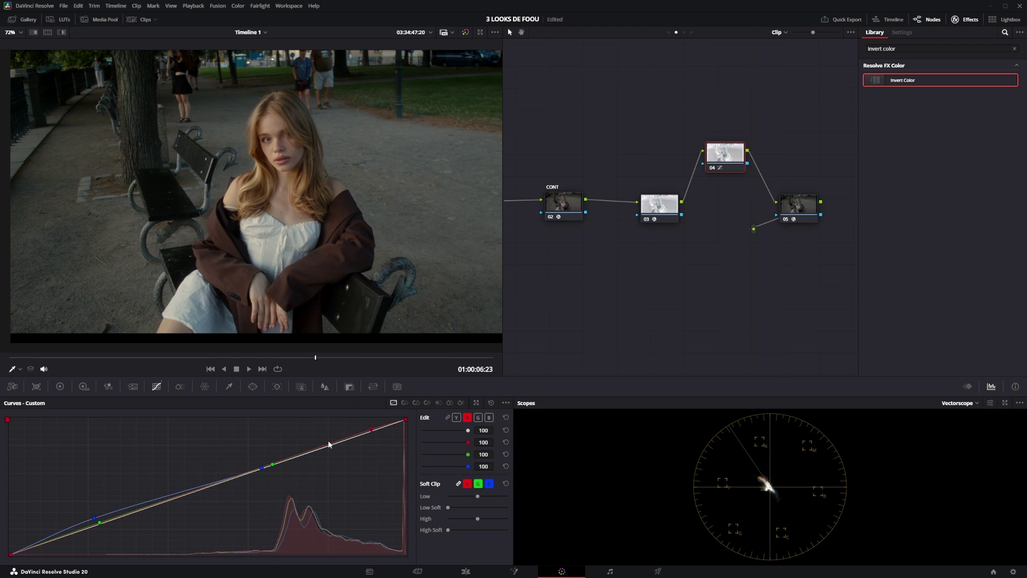
pyautogui.click(303, 455)
pyautogui.moveTo(298, 457)
pyautogui.mouseDown()
pyautogui.moveTo(273, 463)
pyautogui.moveTo(287, 460)
pyautogui.mouseUp()
pyautogui.scroll(-2, 314, 227)
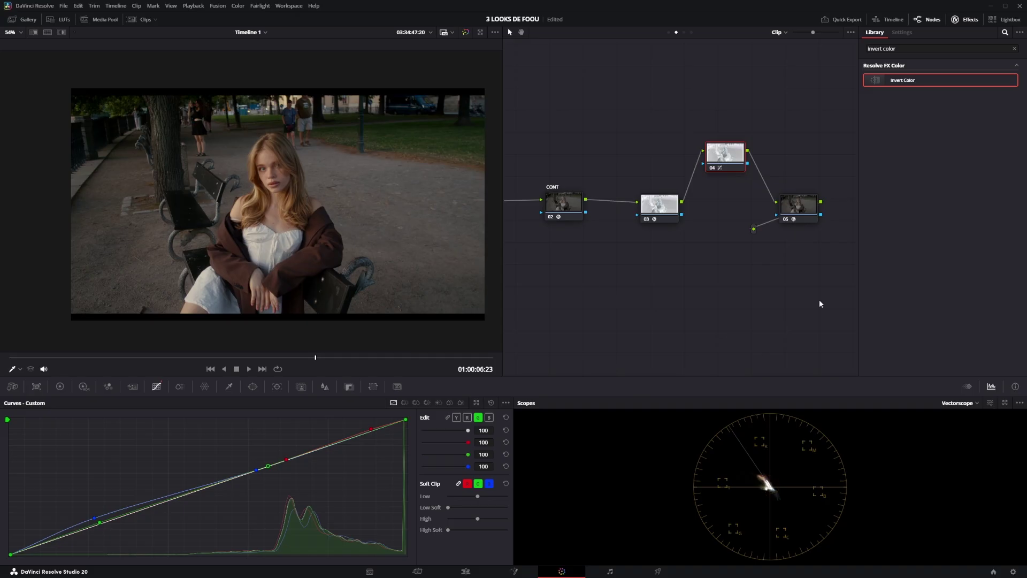
# Step: Combine nodes 03, 04 and 05 into a compound node and label it SPLIT TONE
pyautogui.moveTo(621, 127); pyautogui.dragTo(836, 285)
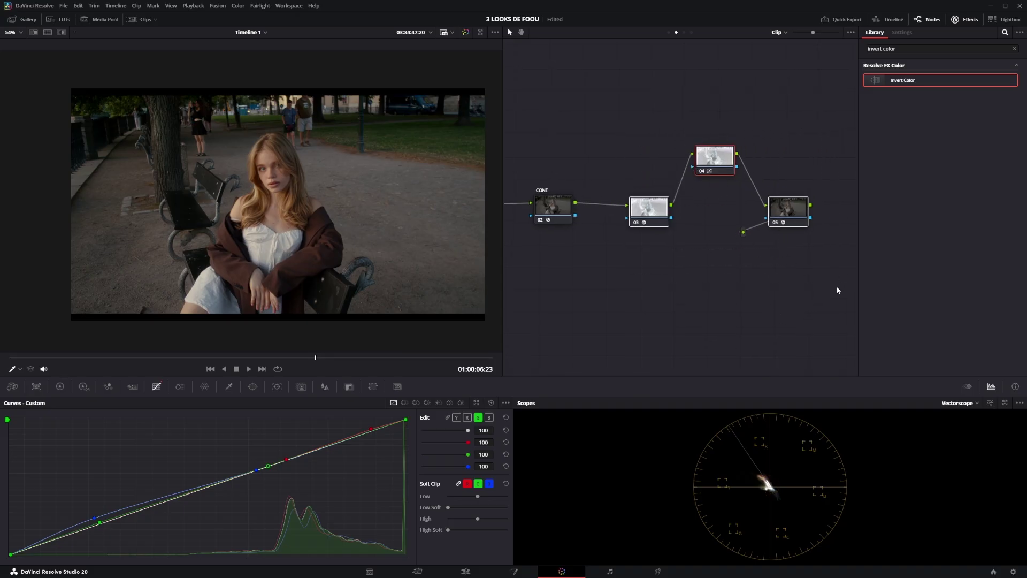
pyautogui.rightClick(716, 167)
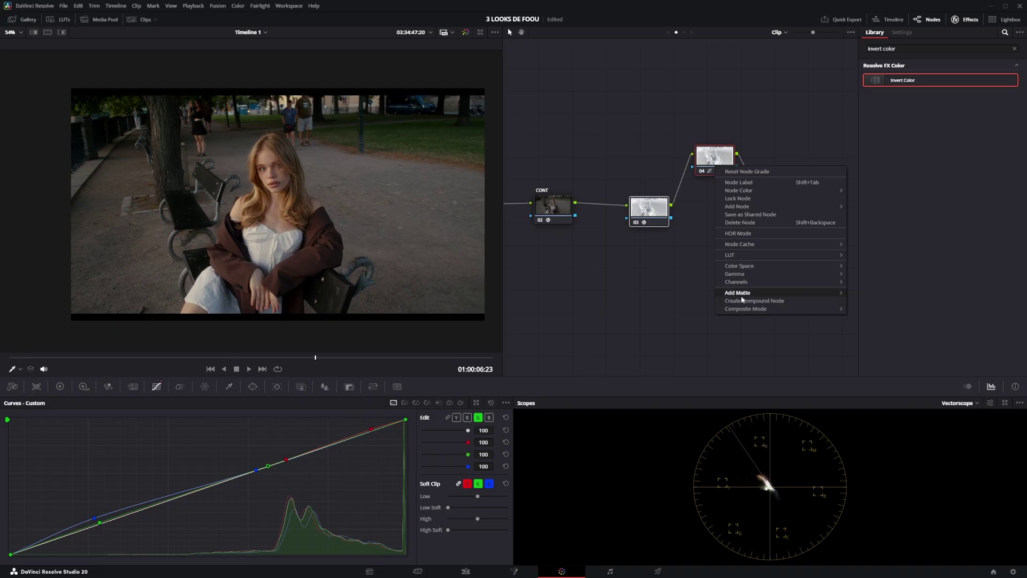
pyautogui.click(759, 301)
pyautogui.moveTo(710, 184); pyautogui.dragTo(702, 211)
pyautogui.rightClick(702, 211)
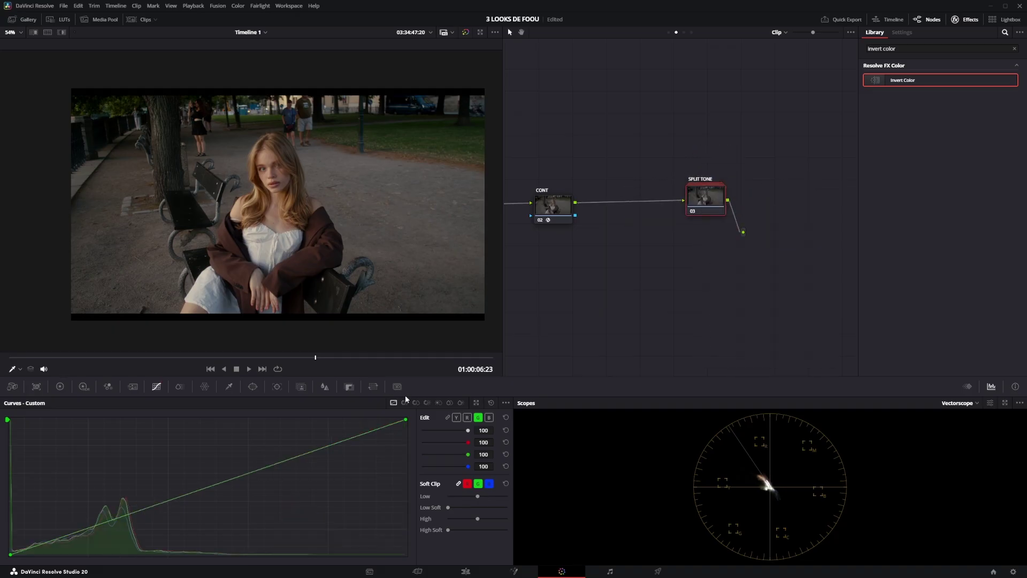
# Step: Try adjusting the Key Output Gain of the SPLIT TONE compound node
pyautogui.click(349, 386)
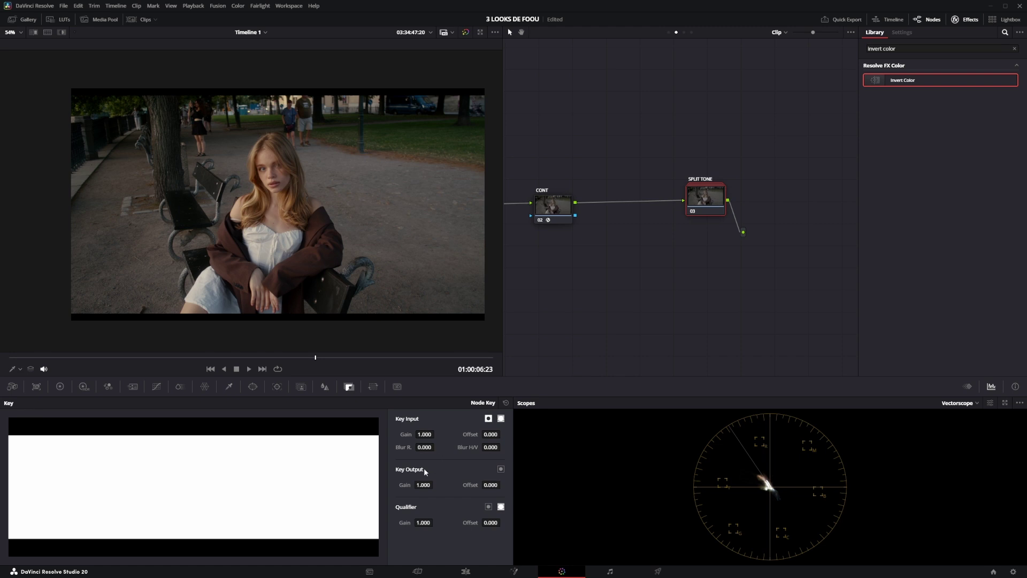
pyautogui.moveTo(429, 484); pyautogui.dragTo(426, 485)
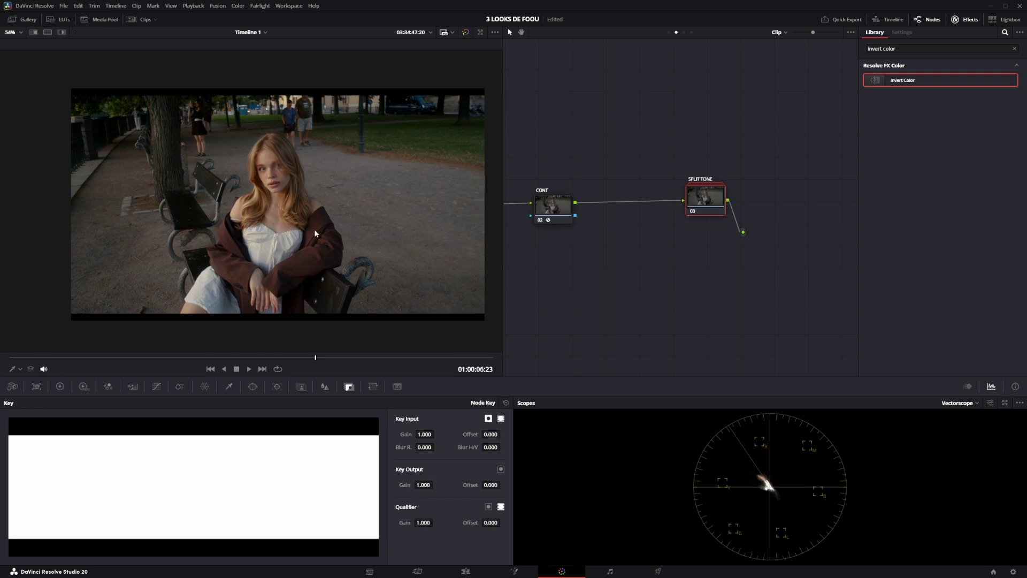
pyautogui.scroll(3, 313, 229)
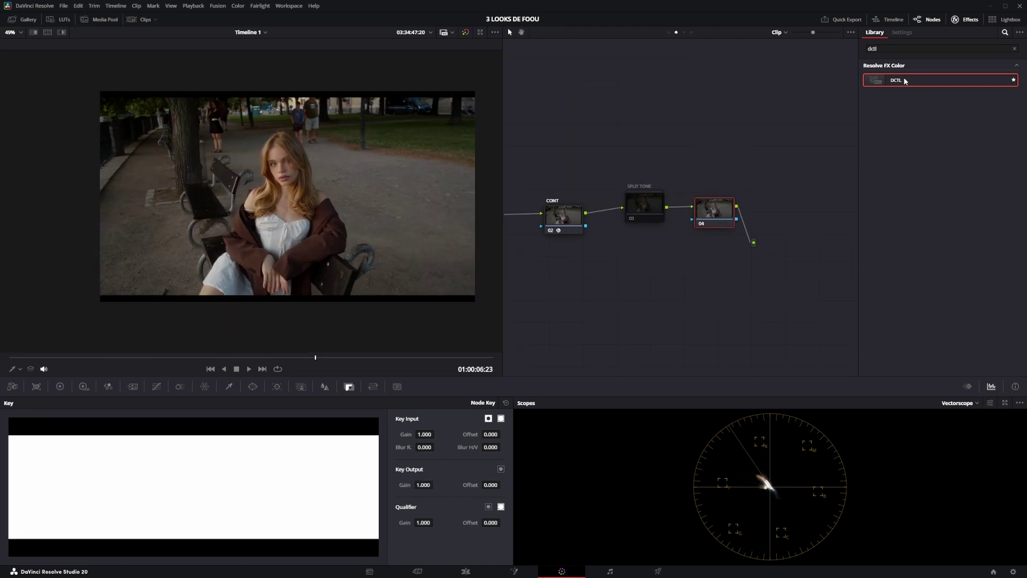
# Step: Apply the DCTL effect to node 04 with IC_Split_Tone_Classic_V1_1 chosen
pyautogui.moveTo(904, 80); pyautogui.dragTo(717, 215)
pyautogui.click(931, 79)
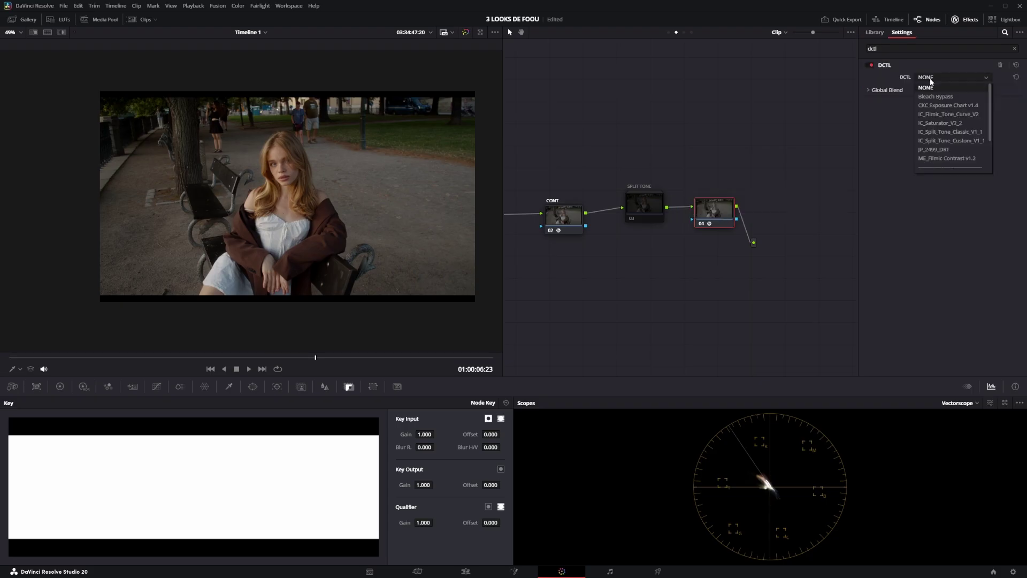
pyautogui.click(948, 132)
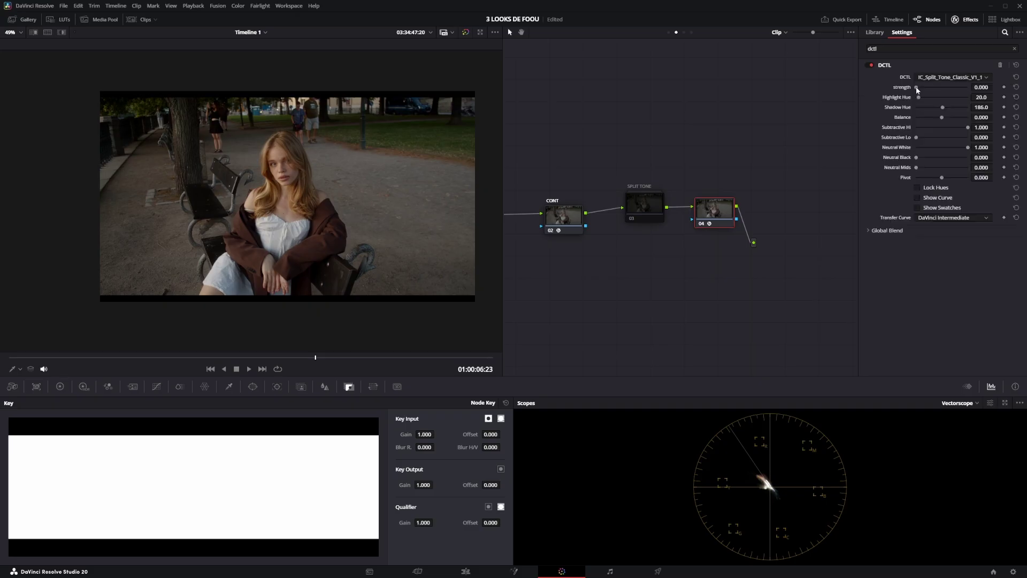
# Step: Set the split tone DCTL's strength to 0.248 and adjust its Balance with Show Curve enabled
pyautogui.moveTo(920, 91); pyautogui.dragTo(930, 92)
pyautogui.click(937, 199)
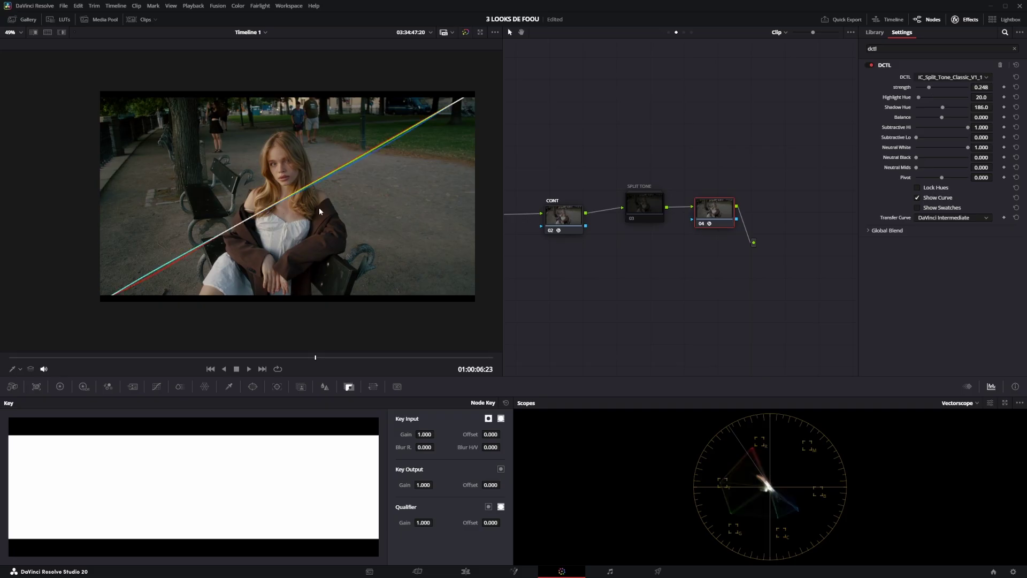
pyautogui.moveTo(944, 120)
pyautogui.mouseDown()
pyautogui.moveTo(931, 121)
pyautogui.moveTo(961, 118)
pyautogui.moveTo(917, 121)
pyautogui.moveTo(955, 130)
pyautogui.moveTo(941, 129)
pyautogui.mouseUp()
pyautogui.click(966, 20)
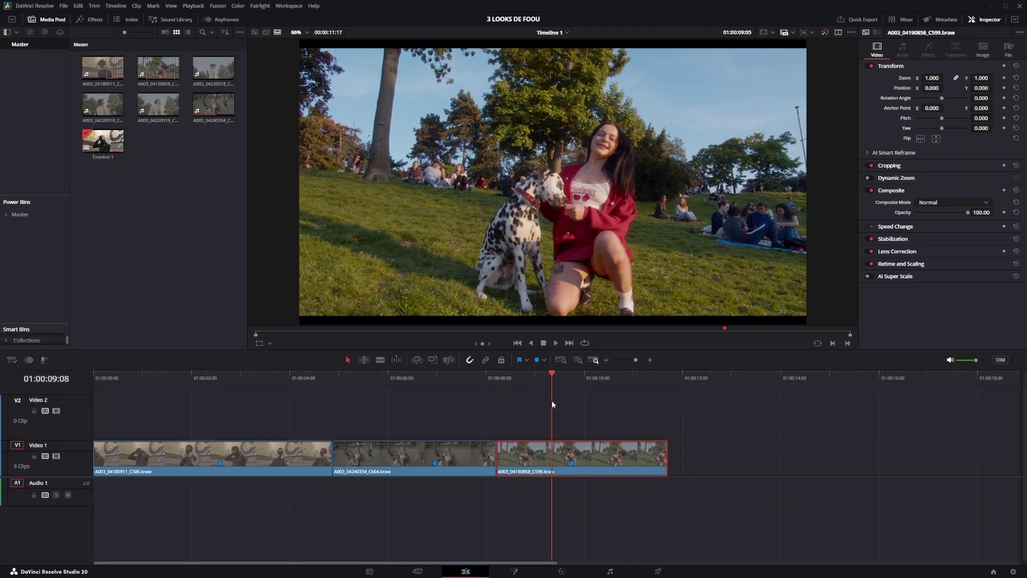
# Step: Move the playhead to the marker on the third clip at 01:00:09:18 and switch to the Color page to examine the image
pyautogui.moveTo(552, 400); pyautogui.dragTo(572, 406)
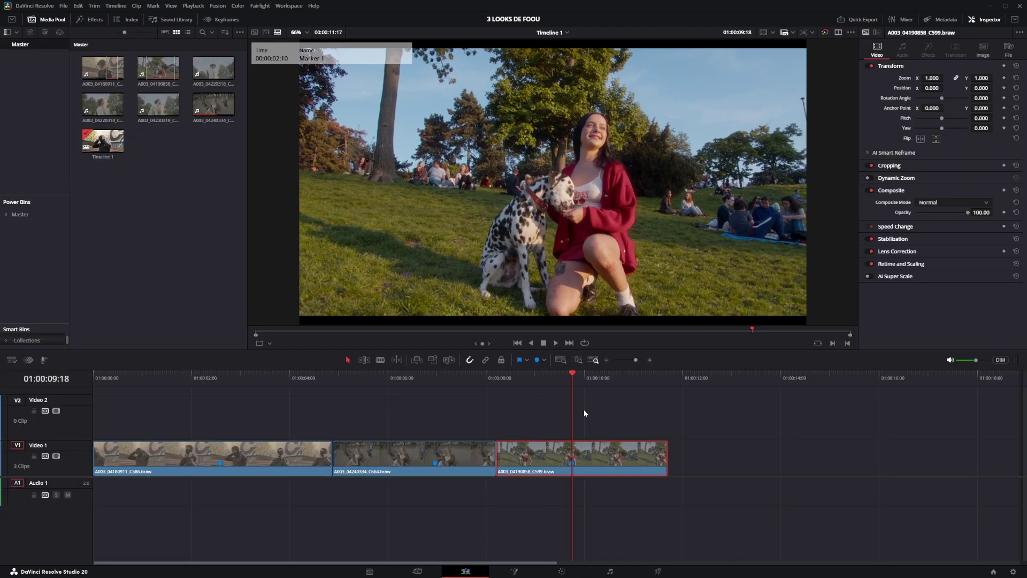
pyautogui.click(561, 571)
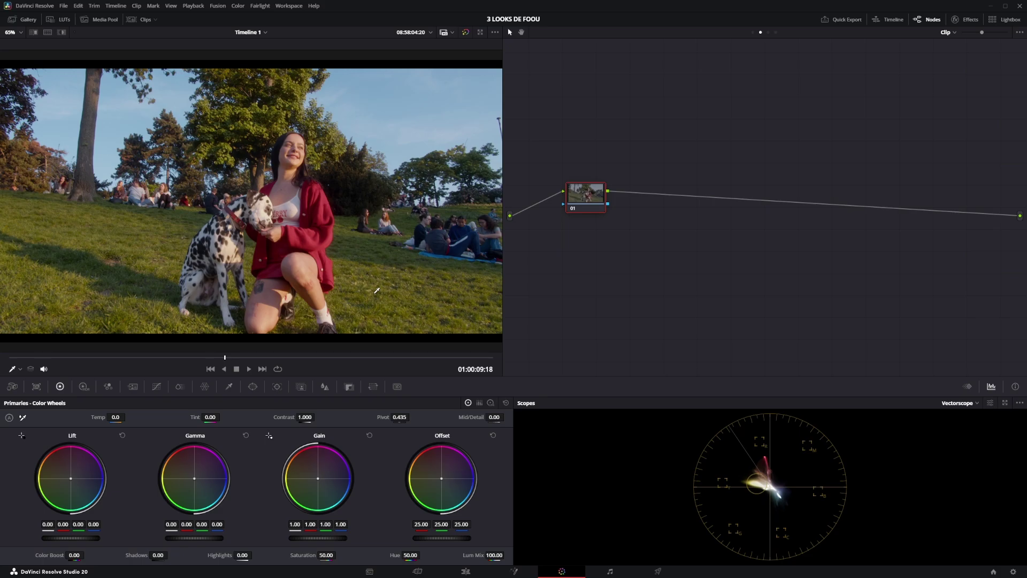
pyautogui.scroll(2, 377, 291)
pyautogui.scroll(-3, 346, 187)
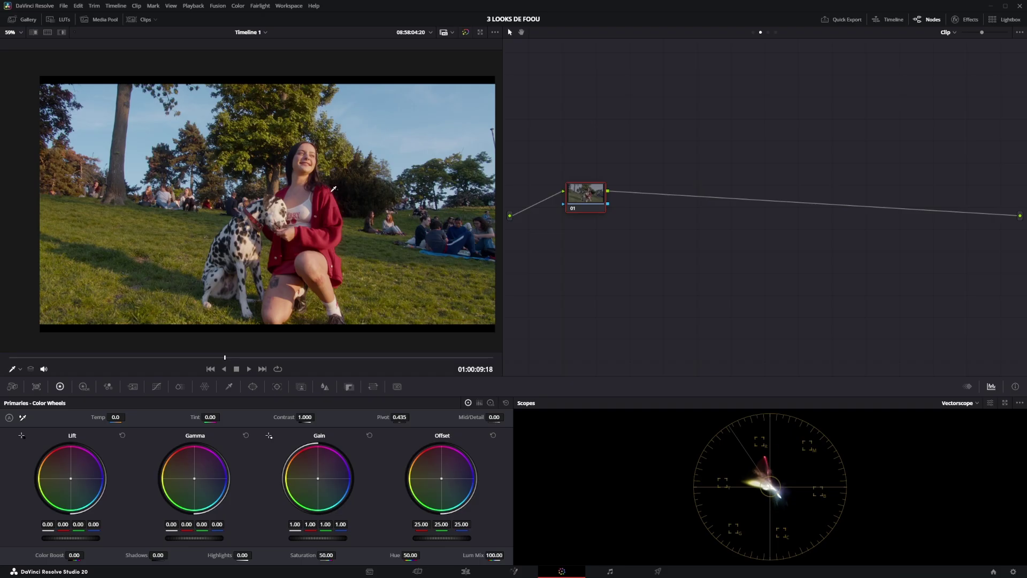
pyautogui.scroll(4, 346, 187)
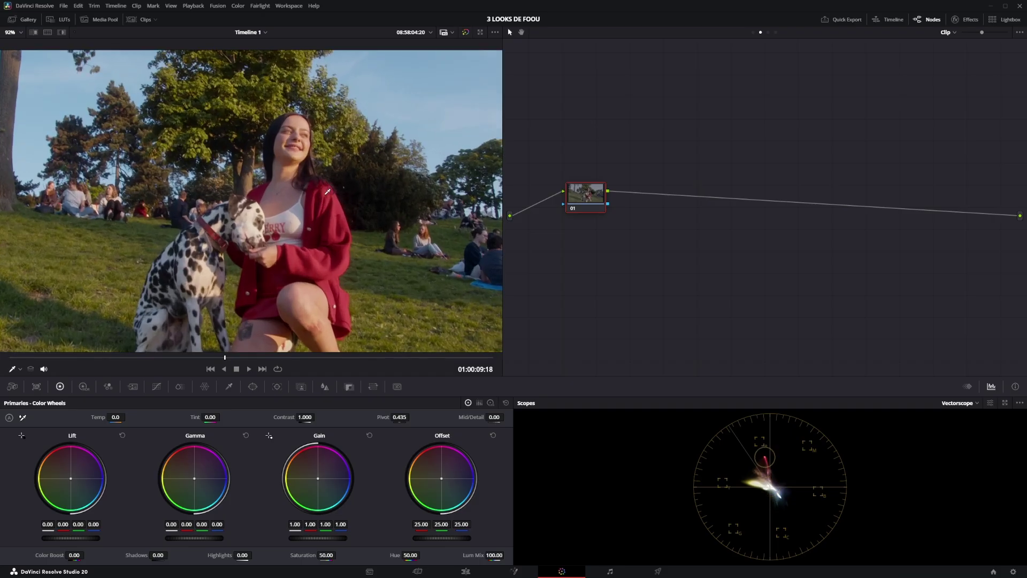
pyautogui.scroll(-5, 327, 191)
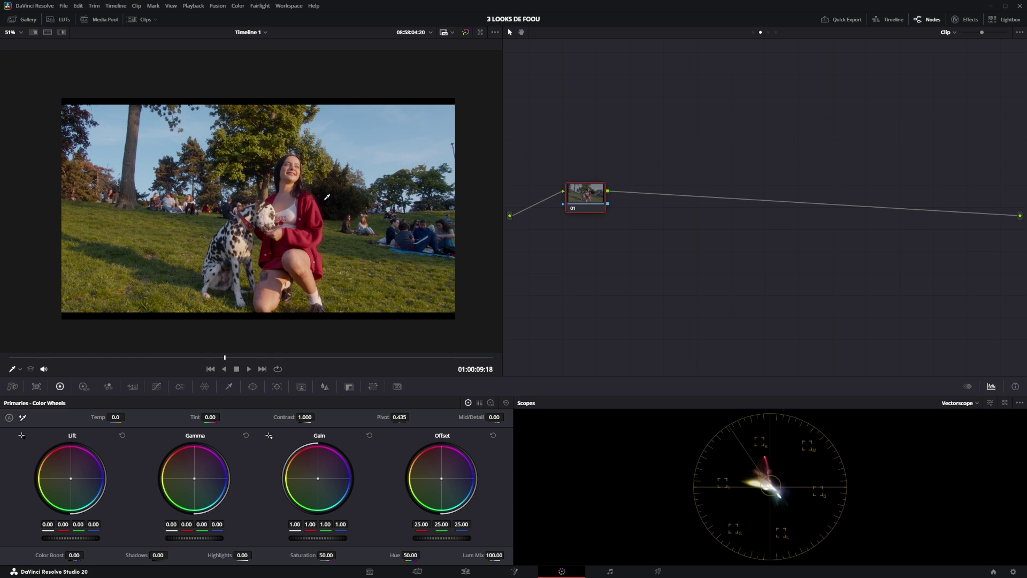
pyautogui.scroll(2, 327, 197)
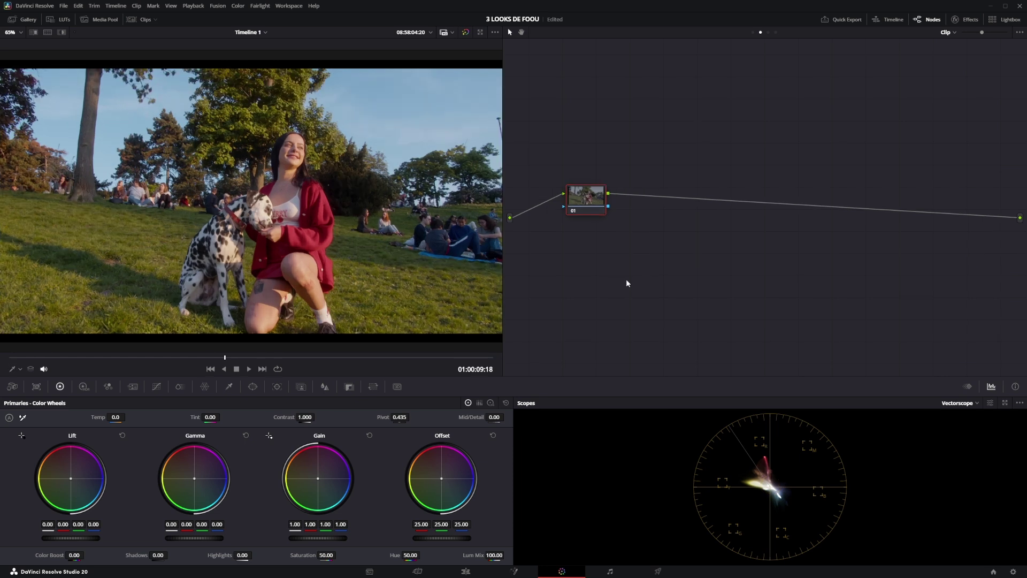
# Step: Add a serial node after node 01, place the two nodes at opposite ends of the graph and remove the link between them
pyautogui.hotkey('alt', 's')
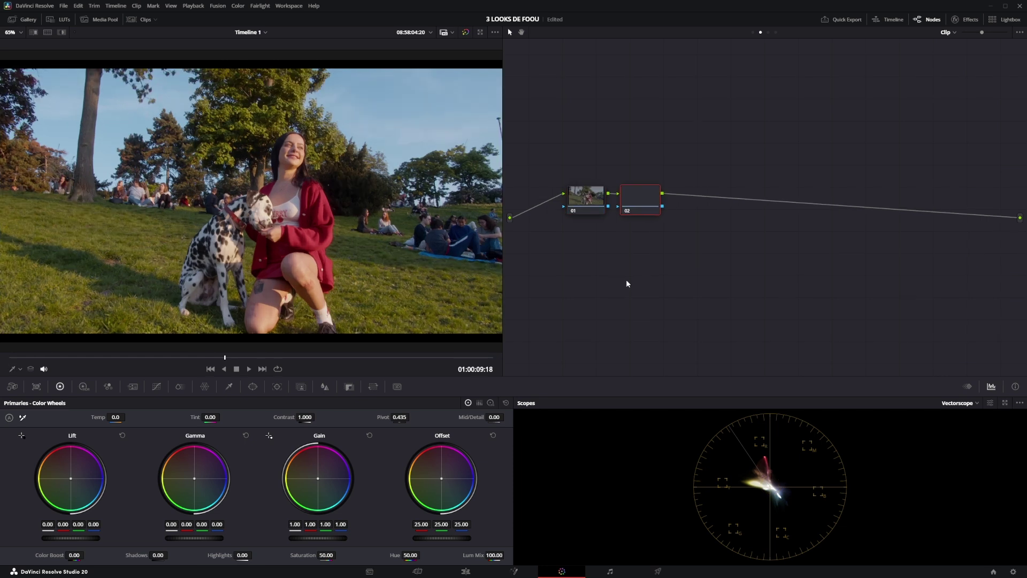
pyautogui.moveTo(643, 207); pyautogui.dragTo(960, 227)
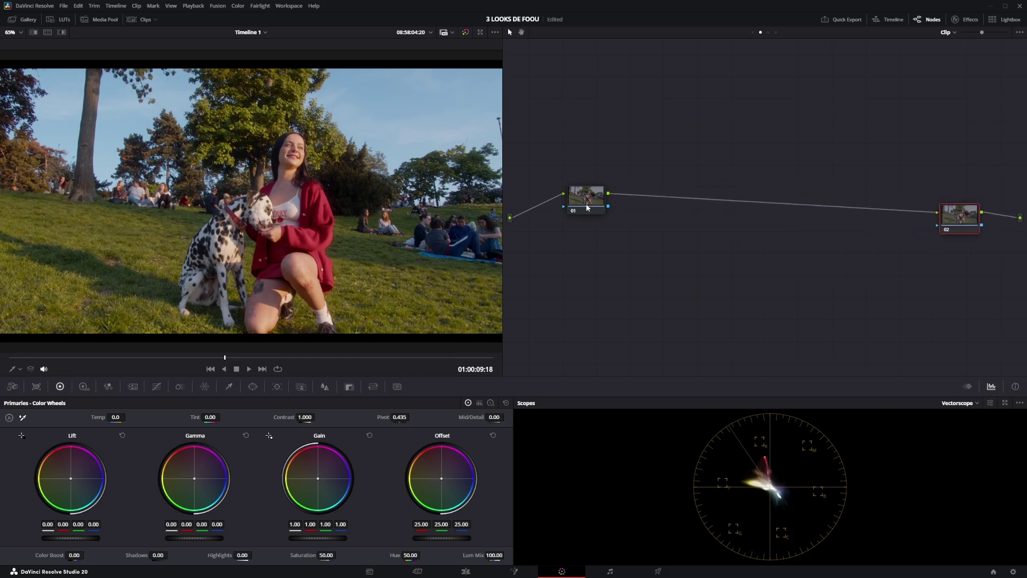
pyautogui.moveTo(586, 198); pyautogui.dragTo(555, 213)
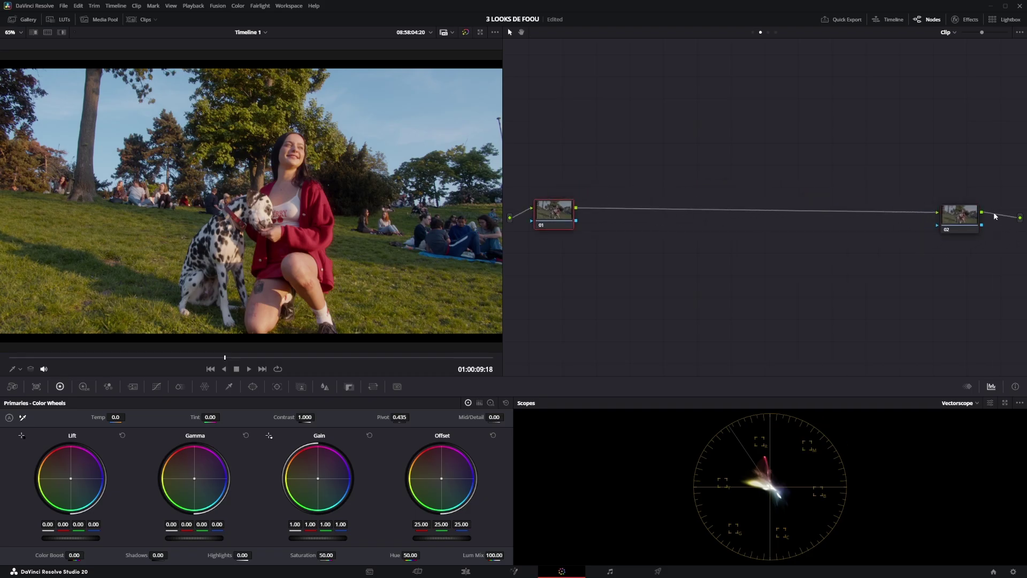
pyautogui.moveTo(875, 211)
pyautogui.mouseDown()
pyautogui.moveTo(892, 213)
pyautogui.moveTo(877, 214)
pyautogui.mouseUp()
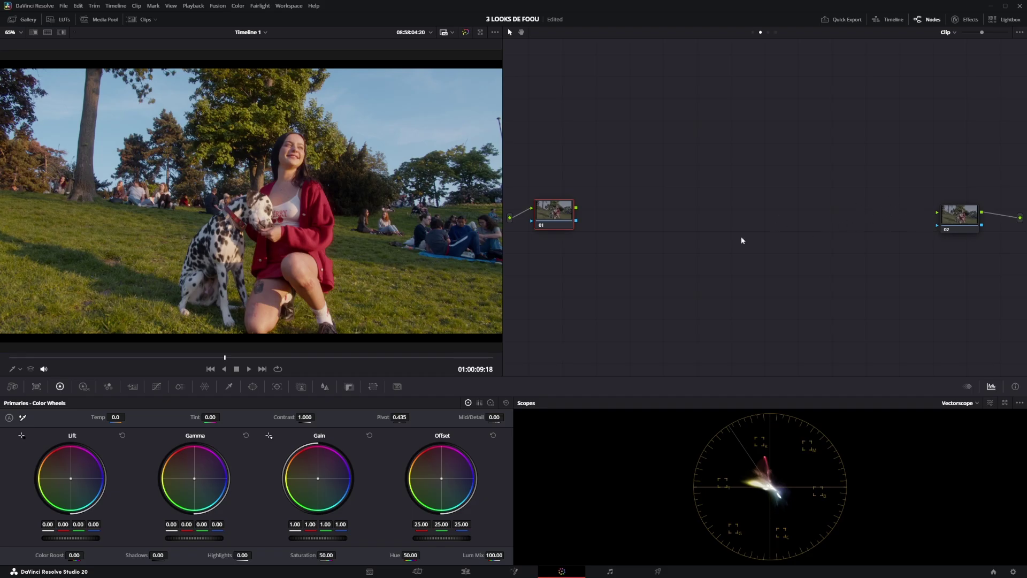
# Step: Add three new nodes after node 01, stack them in a column and feed each one from node 01's output
pyautogui.hotkey('alt', 's')
pyautogui.hotkey('alt', 's')
pyautogui.hotkey('alt', 's')
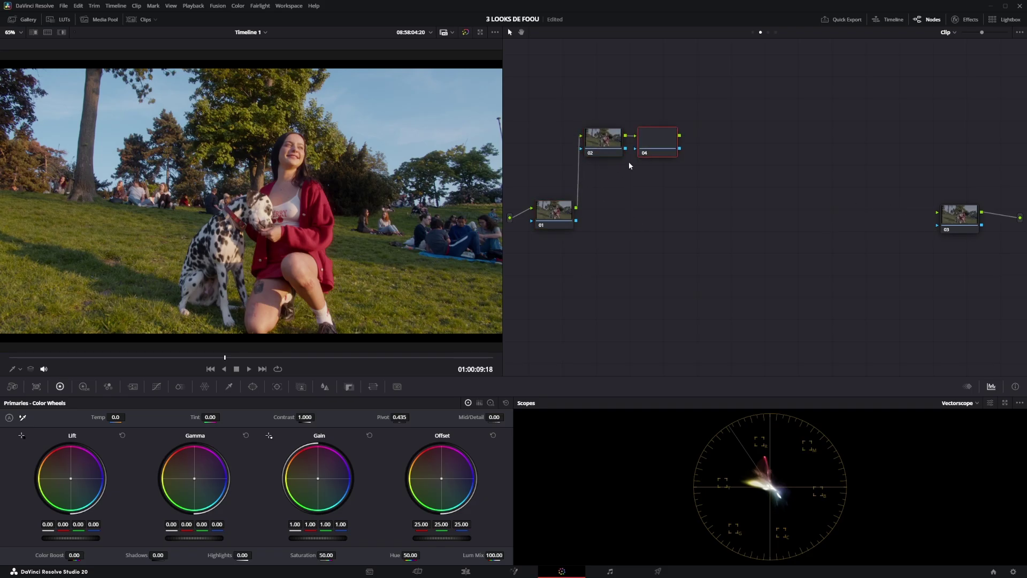
pyautogui.moveTo(664, 143); pyautogui.dragTo(797, 119)
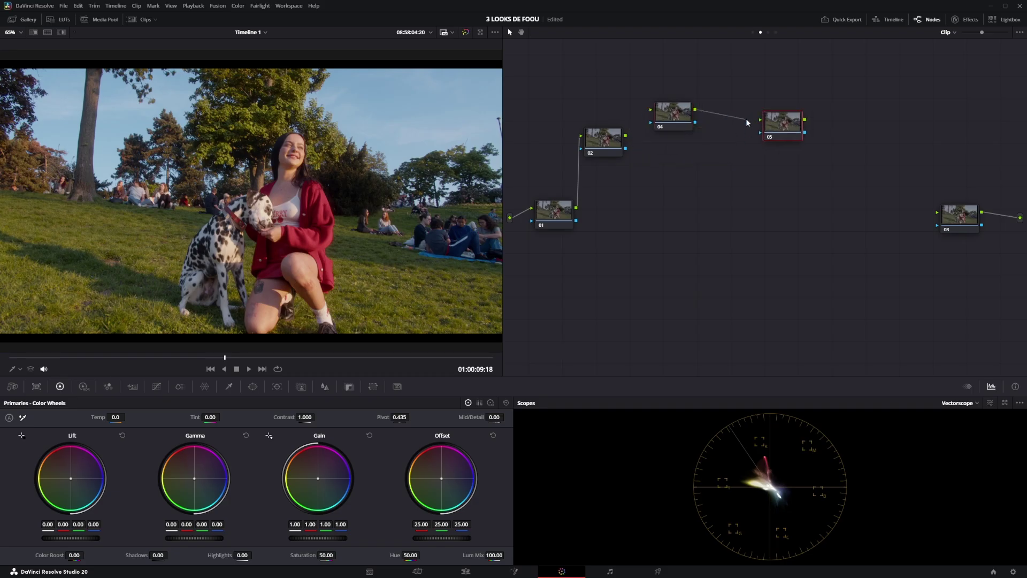
pyautogui.moveTo(682, 128); pyautogui.dragTo(634, 214)
pyautogui.moveTo(604, 141); pyautogui.dragTo(634, 128)
pyautogui.moveTo(637, 210); pyautogui.dragTo(648, 207)
pyautogui.moveTo(783, 124); pyautogui.dragTo(636, 249)
pyautogui.moveTo(638, 194); pyautogui.dragTo(630, 187)
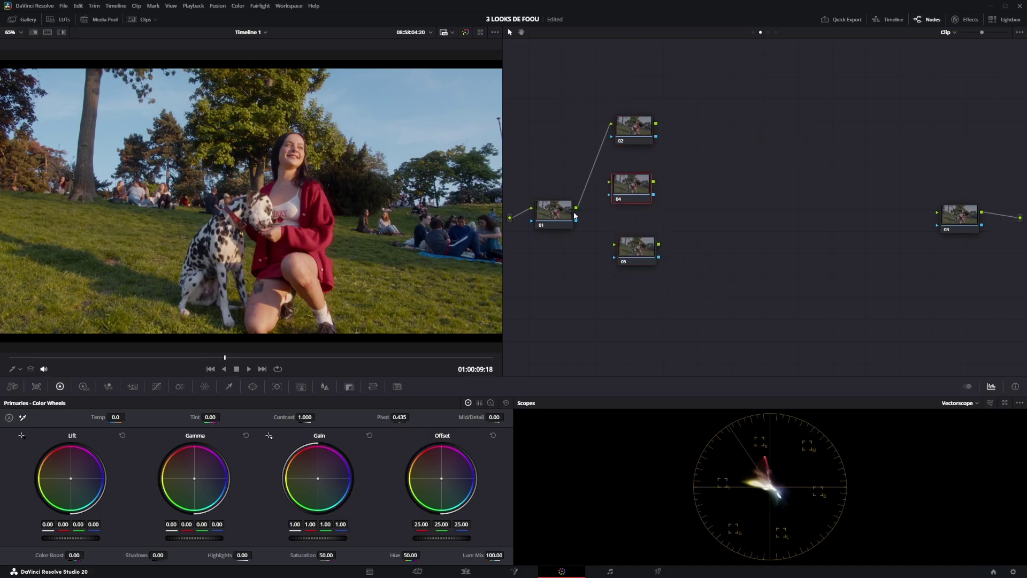
pyautogui.moveTo(576, 208); pyautogui.dragTo(636, 249)
# Step: Add two more nodes to each of the three branches, arranged in a grid with the links between the columns removed
pyautogui.click(635, 143)
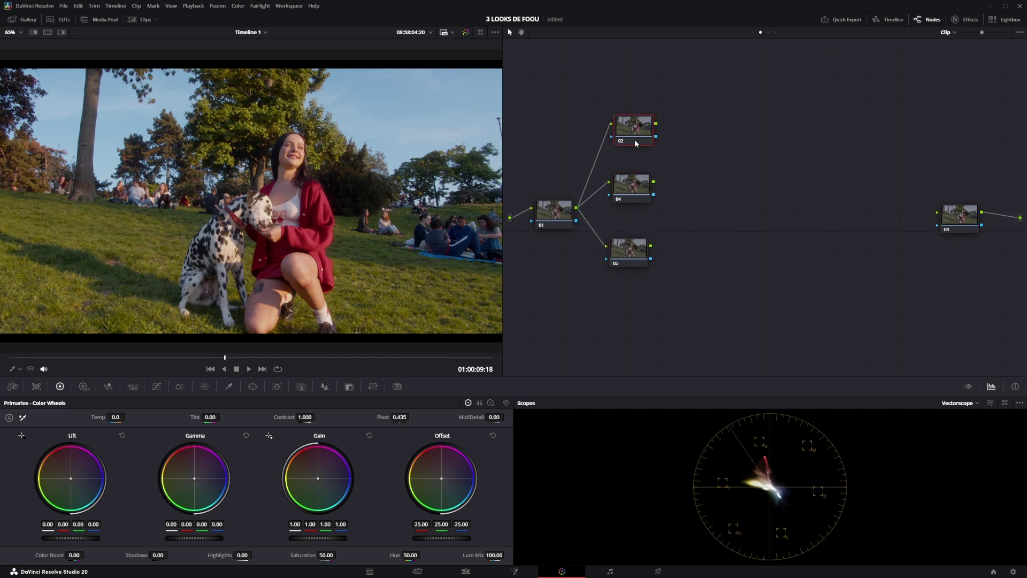
pyautogui.hotkey('alt', 's')
pyautogui.hotkey('alt', 's')
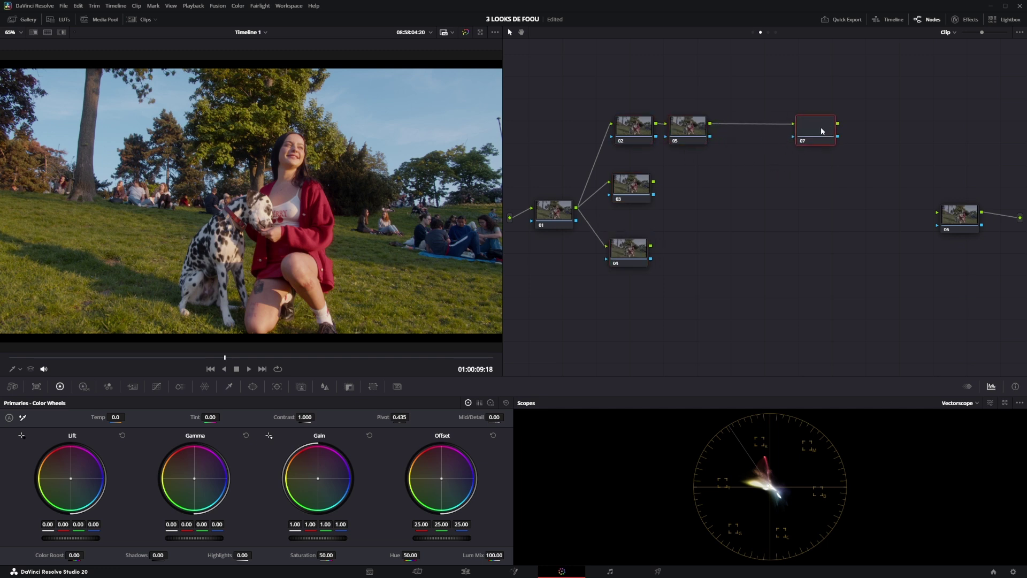
pyautogui.click(631, 185)
pyautogui.hotkey('alt', 's')
pyautogui.hotkey('alt', 's')
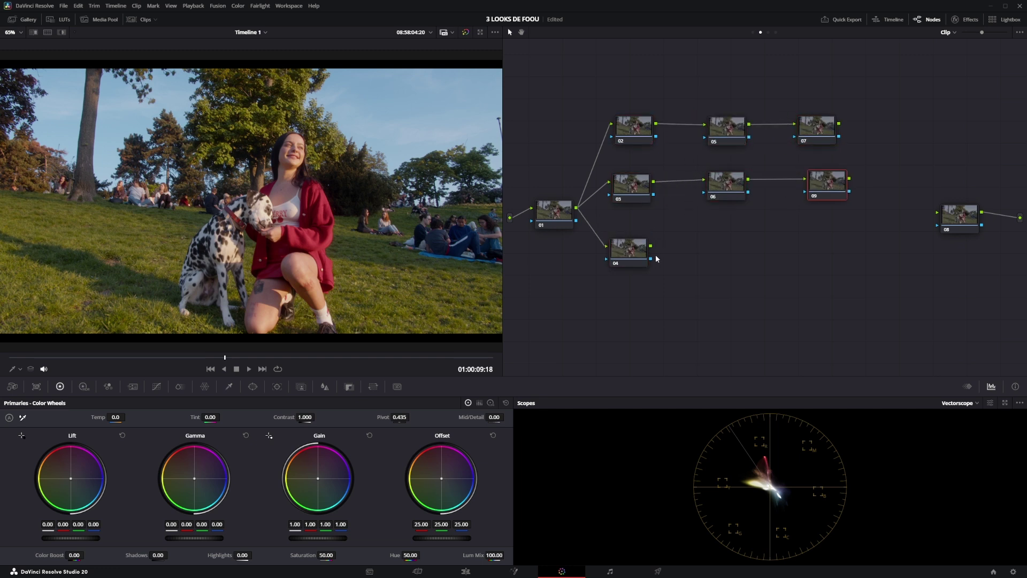
pyautogui.click(642, 254)
pyautogui.hotkey('alt', 's')
pyautogui.hotkey('alt', 's')
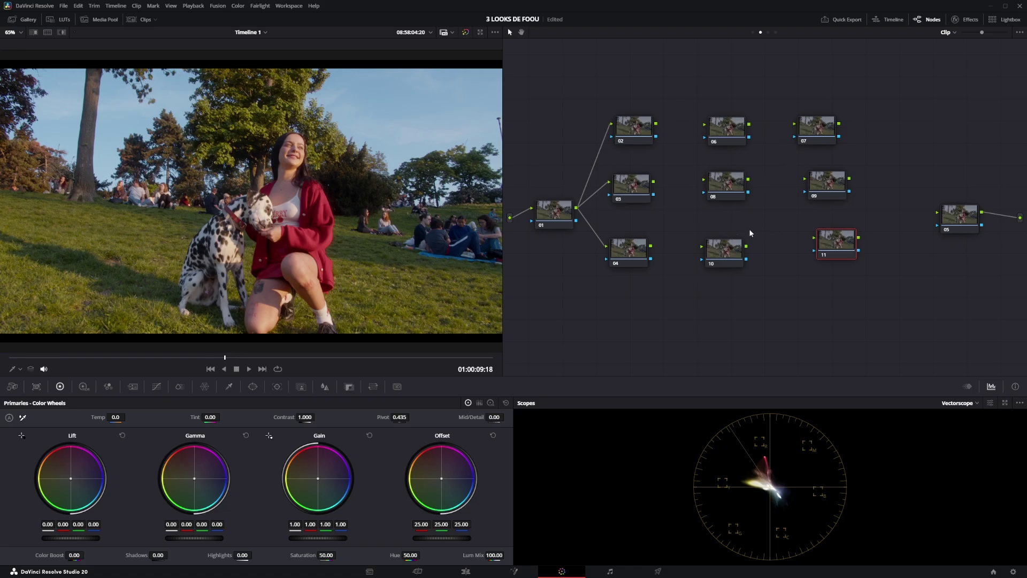
pyautogui.moveTo(851, 245); pyautogui.dragTo(841, 242)
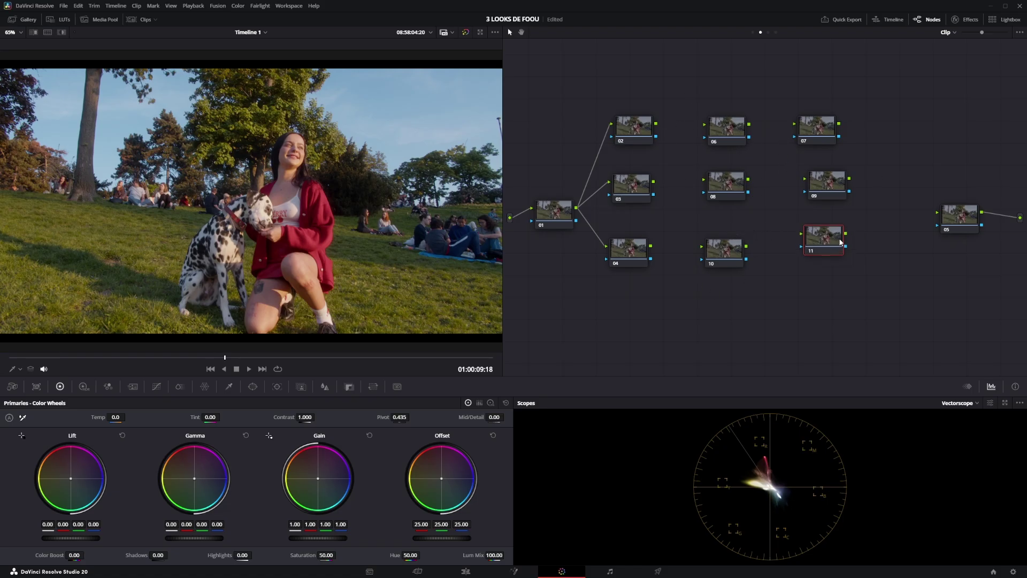
# Step: Add a layer mixer with one extra input just before the last node 05
pyautogui.rightClick(891, 141)
pyautogui.moveTo(922, 165)
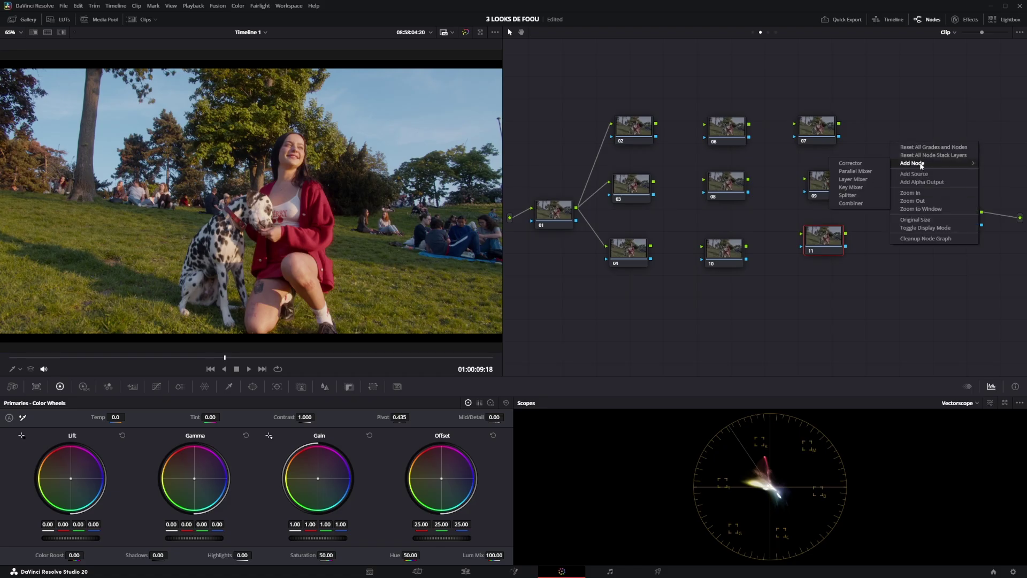
pyautogui.click(853, 179)
pyautogui.moveTo(891, 153); pyautogui.dragTo(897, 217)
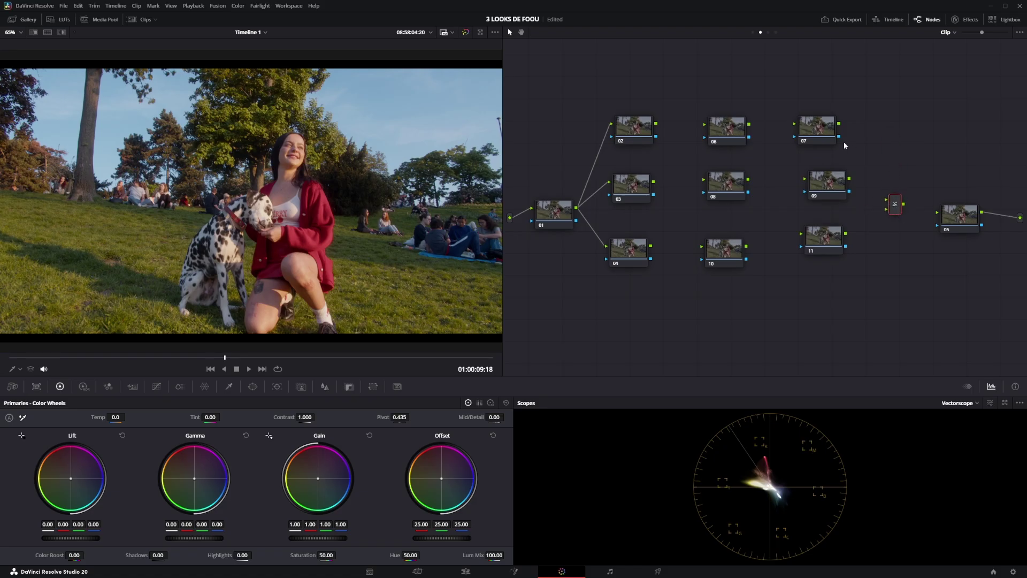
pyautogui.rightClick(897, 204)
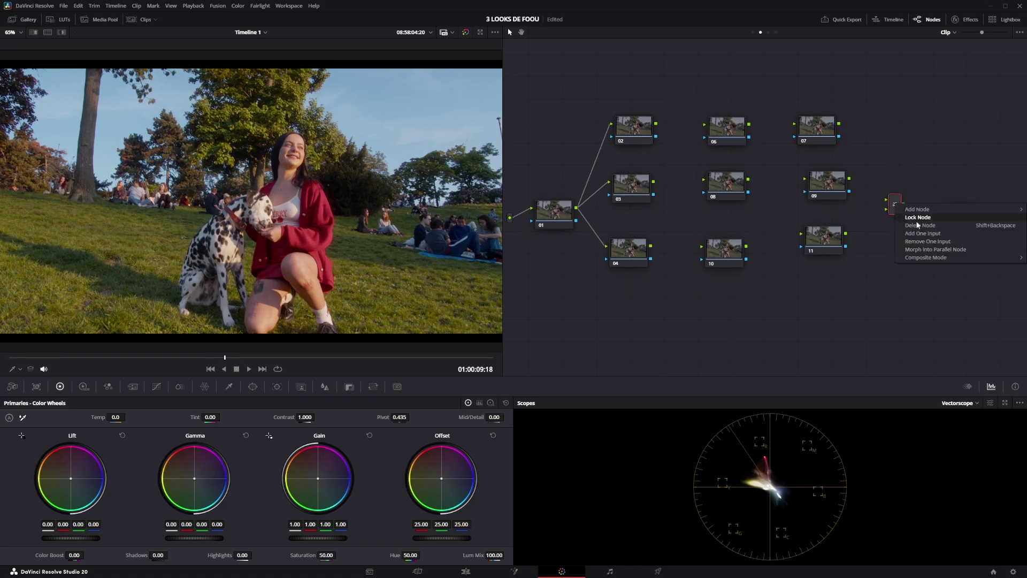
pyautogui.click(924, 236)
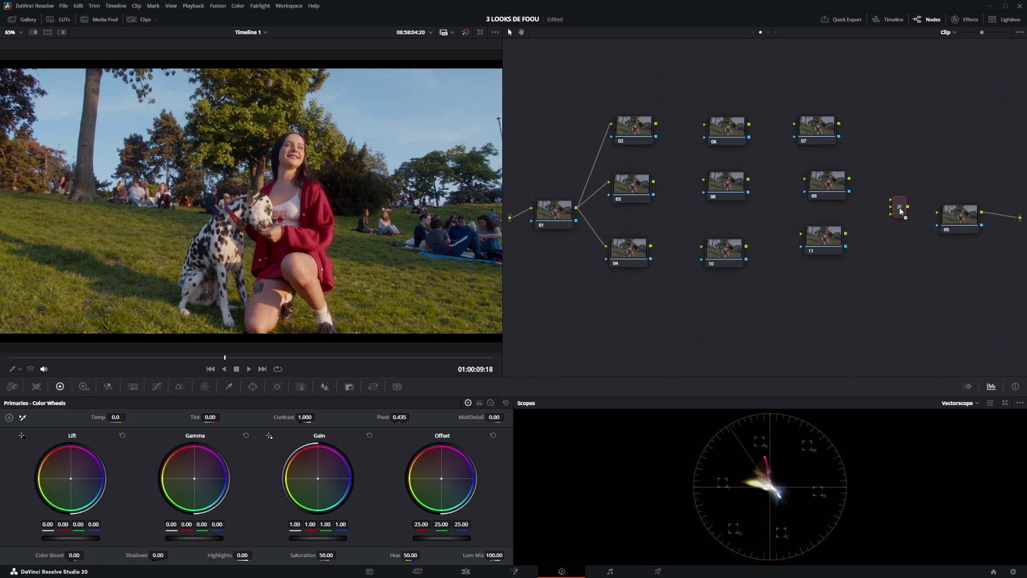
# Step: Connect nodes 07, 09 and 11 to the three-input layer mixer and link its output to node 05
pyautogui.moveTo(839, 124); pyautogui.dragTo(893, 205)
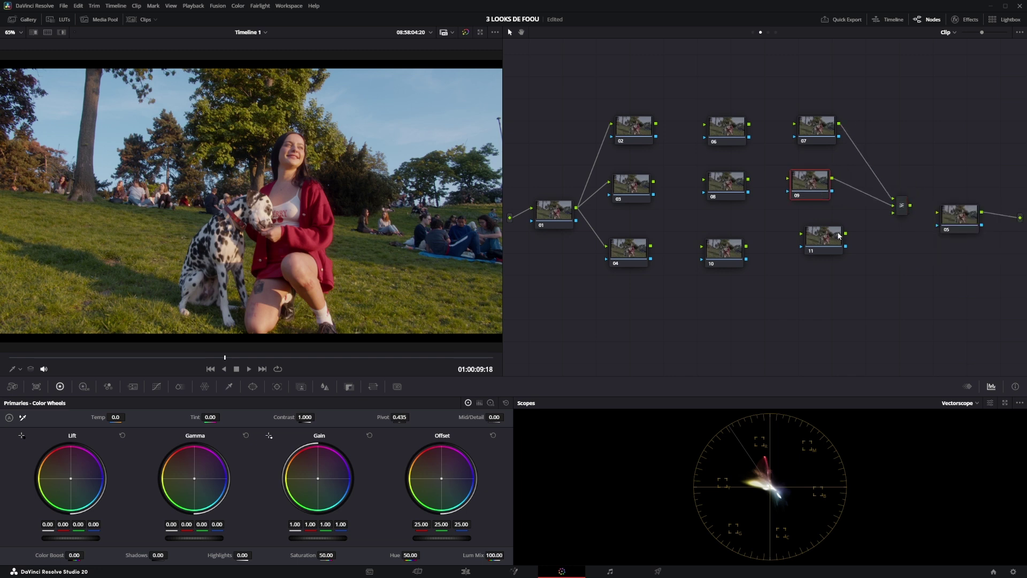
pyautogui.moveTo(837, 237); pyautogui.dragTo(825, 242)
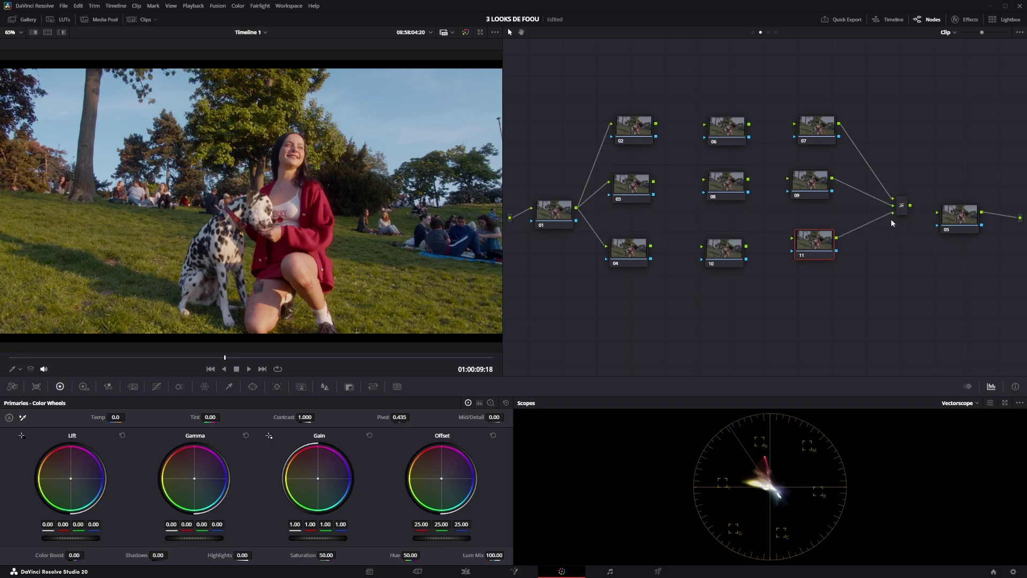
pyautogui.moveTo(910, 205); pyautogui.dragTo(942, 214)
pyautogui.click(958, 223)
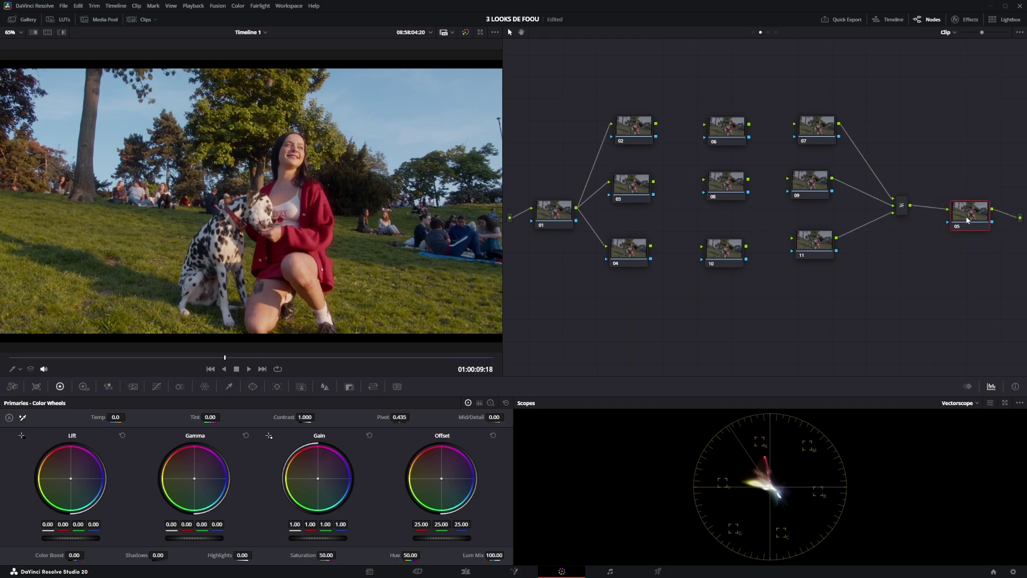
# Step: Add a layer mixer in each of the three rows between the first and second node columns
pyautogui.rightClick(678, 95)
pyautogui.moveTo(732, 118)
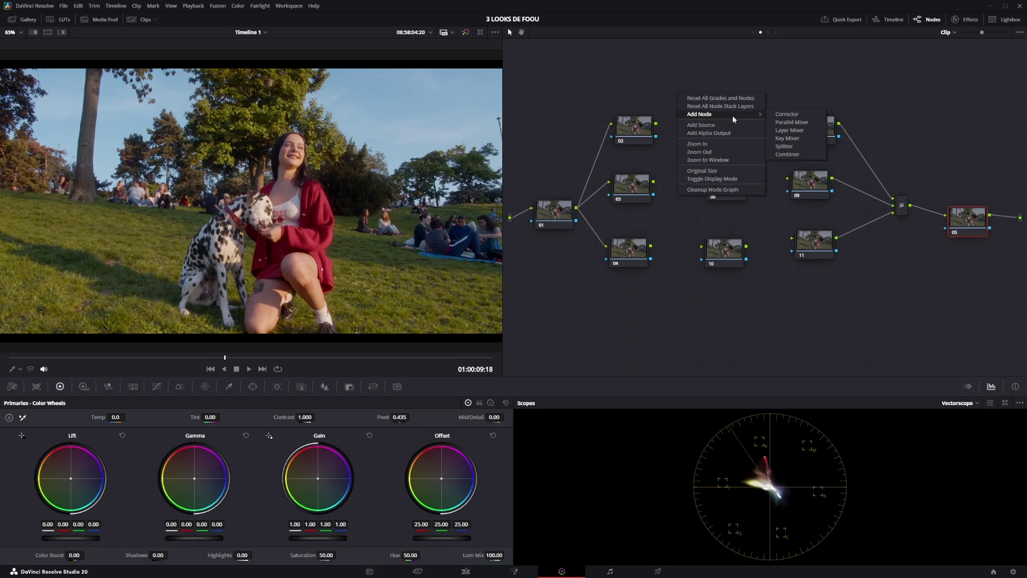
pyautogui.click(783, 134)
pyautogui.moveTo(677, 99); pyautogui.dragTo(684, 133)
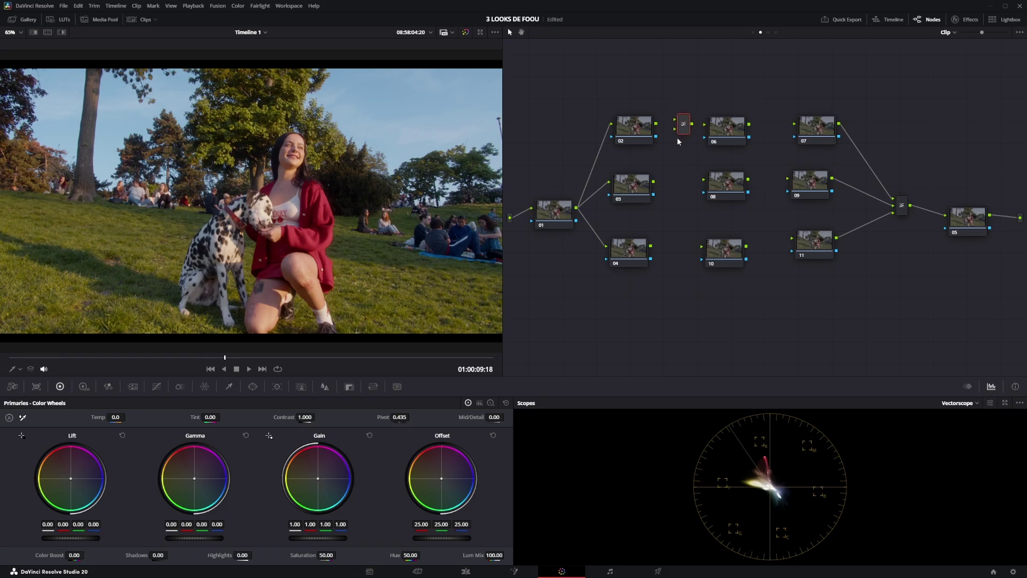
pyautogui.rightClick(671, 191)
pyautogui.moveTo(732, 214)
pyautogui.click(780, 231)
pyautogui.moveTo(670, 192); pyautogui.dragTo(679, 186)
pyautogui.rightClick(670, 248)
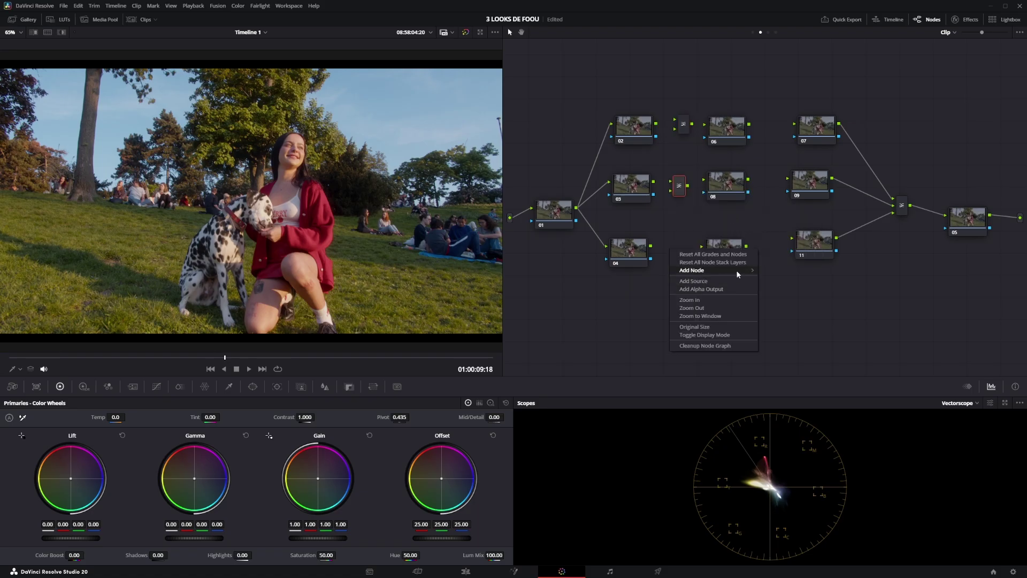
pyautogui.moveTo(737, 271)
pyautogui.click(780, 287)
# Step: Add a layer mixer in each of the three rows between the second and third node columns
pyautogui.rightClick(766, 99)
pyautogui.moveTo(786, 121)
pyautogui.click(875, 138)
pyautogui.rightClick(771, 166)
pyautogui.moveTo(853, 187)
pyautogui.click(880, 205)
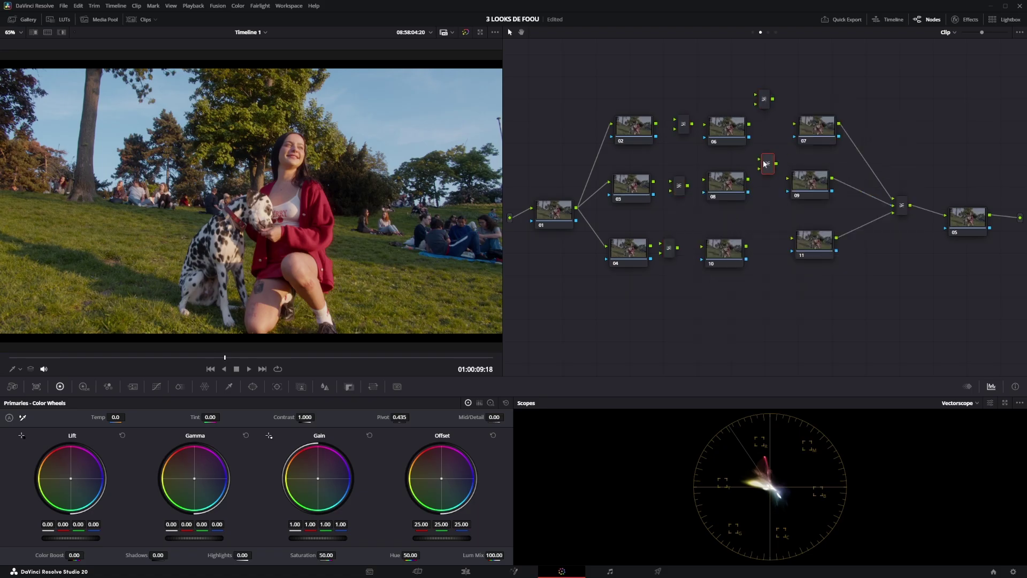
pyautogui.rightClick(769, 251)
pyautogui.moveTo(834, 273)
pyautogui.click(878, 289)
# Step: Space out the columns so the new mixers sit between nodes 06, 08, 10 and nodes 07, 09, 11
pyautogui.moveTo(884, 93); pyautogui.dragTo(791, 263)
pyautogui.moveTo(808, 185); pyautogui.dragTo(842, 187)
pyautogui.moveTo(796, 109); pyautogui.dragTo(764, 276)
pyautogui.moveTo(766, 187); pyautogui.dragTo(788, 188)
pyautogui.moveTo(723, 87); pyautogui.dragTo(729, 294)
pyautogui.moveTo(724, 137); pyautogui.dragTo(733, 133)
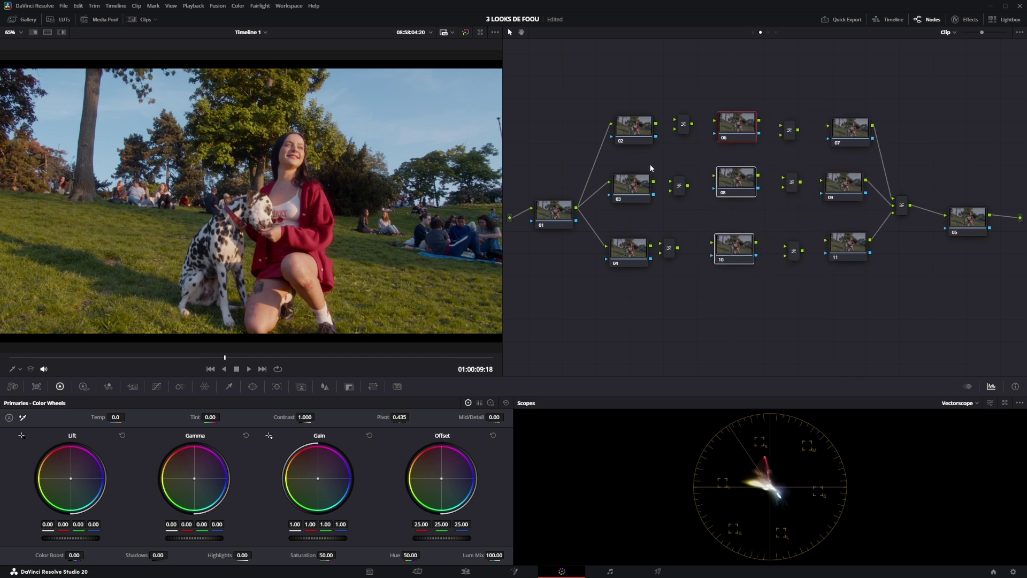
# Step: Shift nodes 02, 03 and 04 away from their mixers and spread them vertically
pyautogui.moveTo(630, 137); pyautogui.dragTo(617, 134)
pyautogui.moveTo(629, 184); pyautogui.dragTo(615, 182)
pyautogui.moveTo(632, 242); pyautogui.dragTo(613, 241)
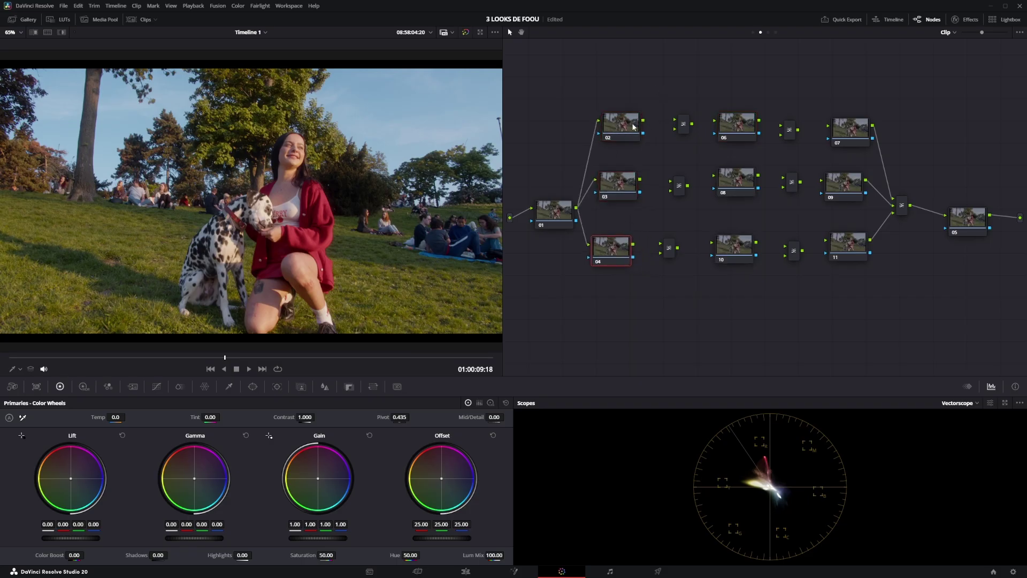
pyautogui.moveTo(634, 128); pyautogui.dragTo(630, 114)
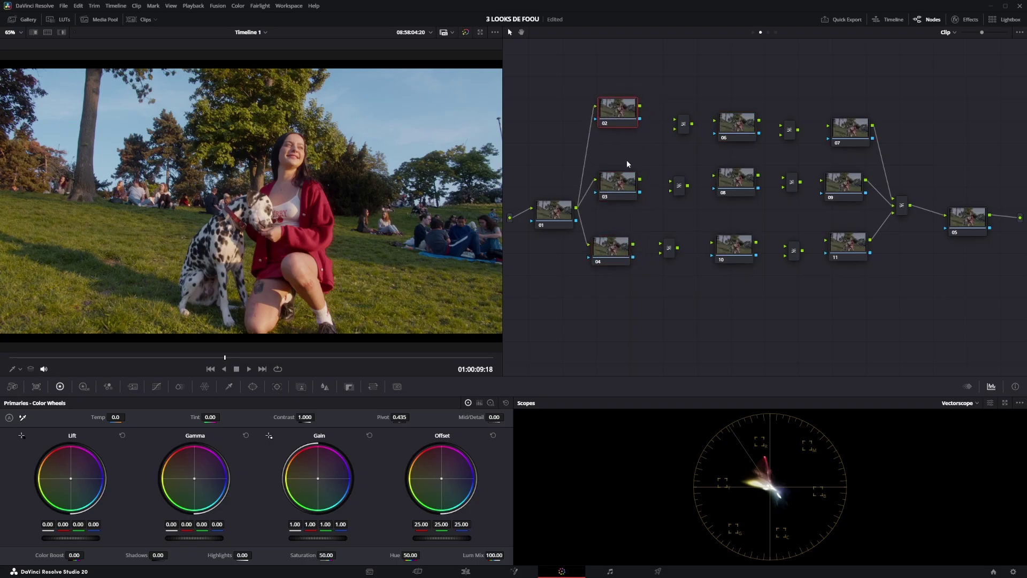
pyautogui.moveTo(619, 185); pyautogui.dragTo(620, 170)
pyautogui.moveTo(613, 247); pyautogui.dragTo(617, 250)
# Step: Label nodes 02 and 07 as R, nodes 03 and 09 as V, and nodes 04 and 11 as B
pyautogui.write('r')
pyautogui.press('Return')
pyautogui.click(628, 178)
pyautogui.rightClick(629, 179)
pyautogui.click(647, 202)
pyautogui.click(604, 261)
pyautogui.rightClick(615, 246)
pyautogui.click(635, 268)
pyautogui.write('b')
pyautogui.press('Return')
pyautogui.rightClick(849, 132)
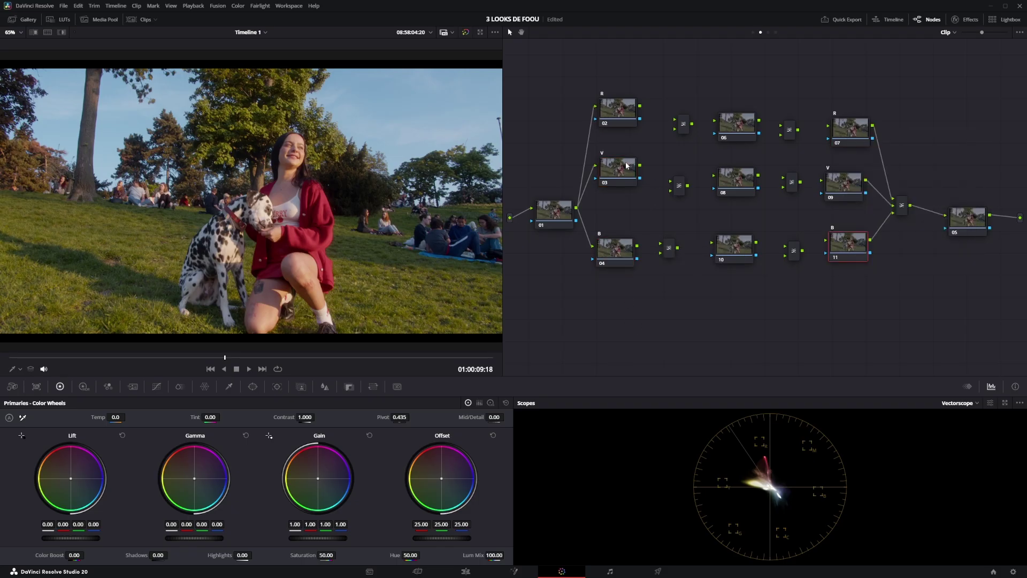
# Step: Realign the V and B nodes of the first column and raise the upper row's first mixer level with the R node
pyautogui.moveTo(628, 166); pyautogui.dragTo(621, 171)
pyautogui.moveTo(615, 239); pyautogui.dragTo(611, 235)
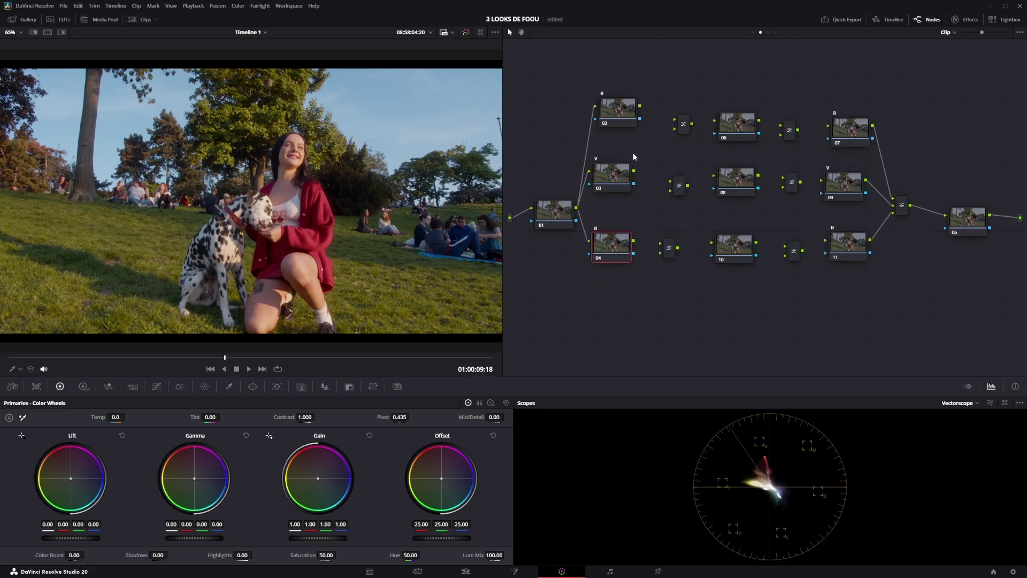
pyautogui.moveTo(683, 129); pyautogui.dragTo(677, 109)
# Step: Set the composite mode of the three layer mixers following nodes 02, 03 and 04 to Subtract
pyautogui.rightClick(678, 110)
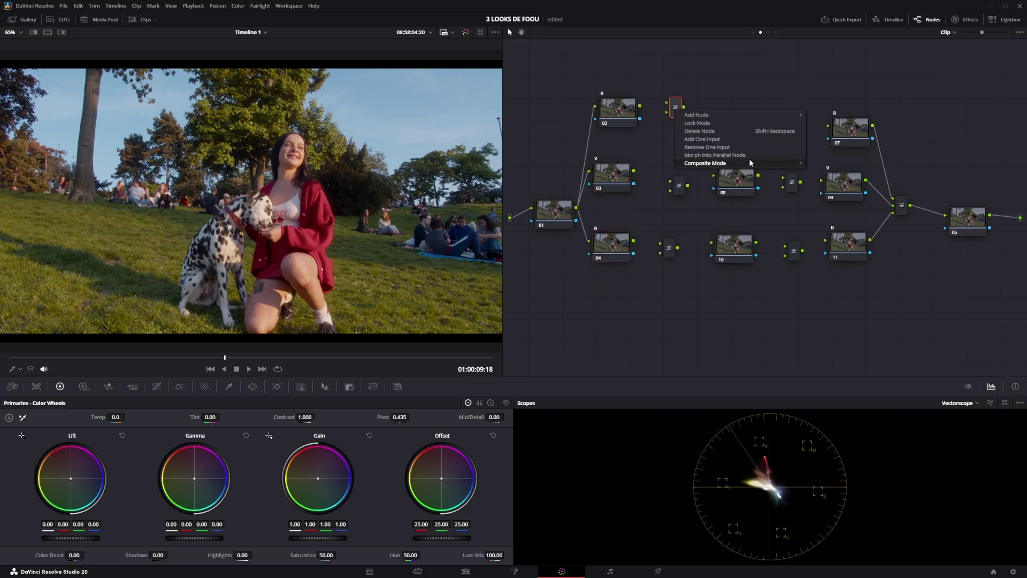
pyautogui.moveTo(750, 163)
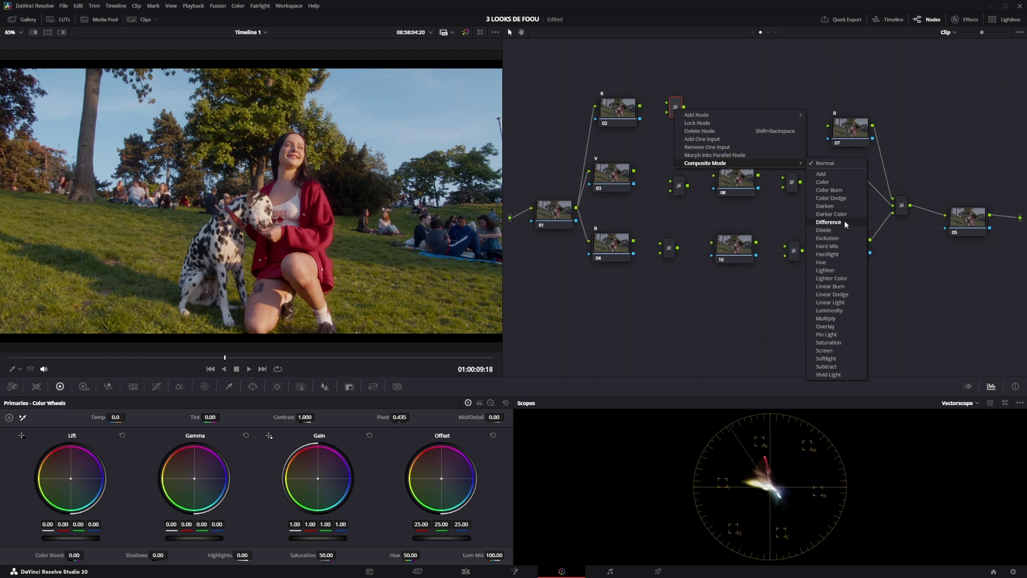
pyautogui.click(842, 367)
pyautogui.click(678, 185)
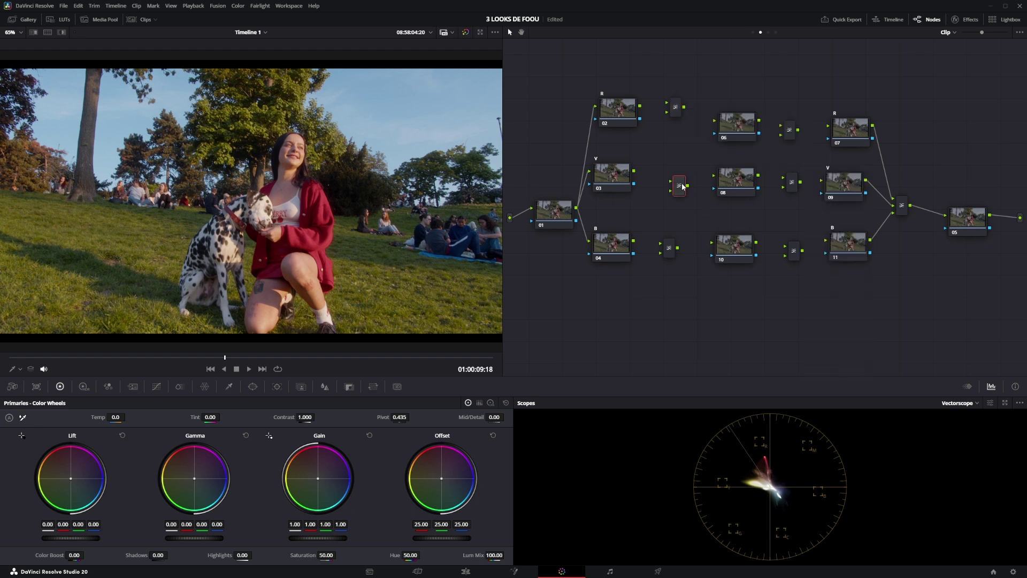
pyautogui.rightClick(686, 184)
pyautogui.moveTo(749, 238)
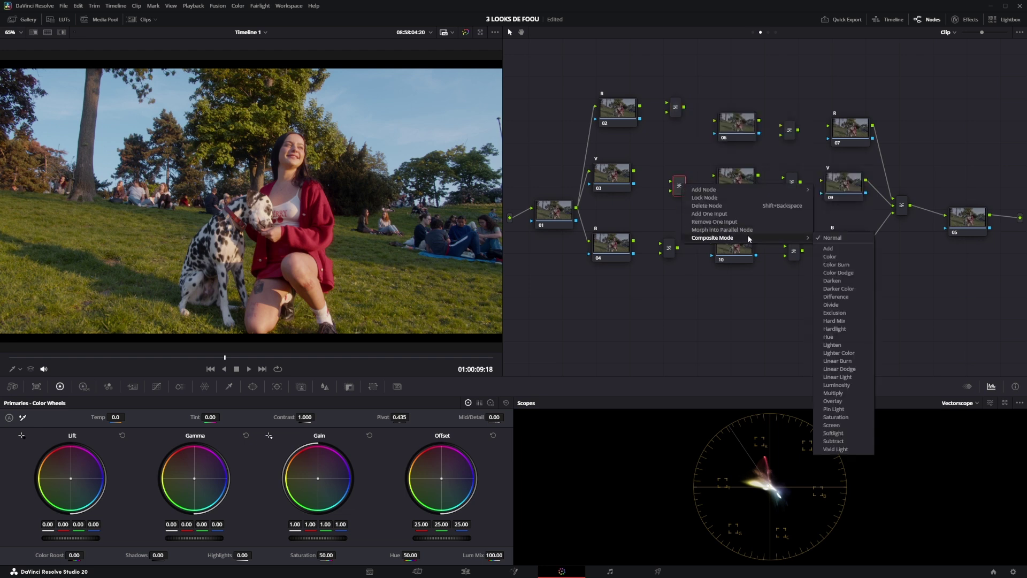
pyautogui.click(843, 441)
pyautogui.click(670, 249)
pyautogui.rightClick(671, 249)
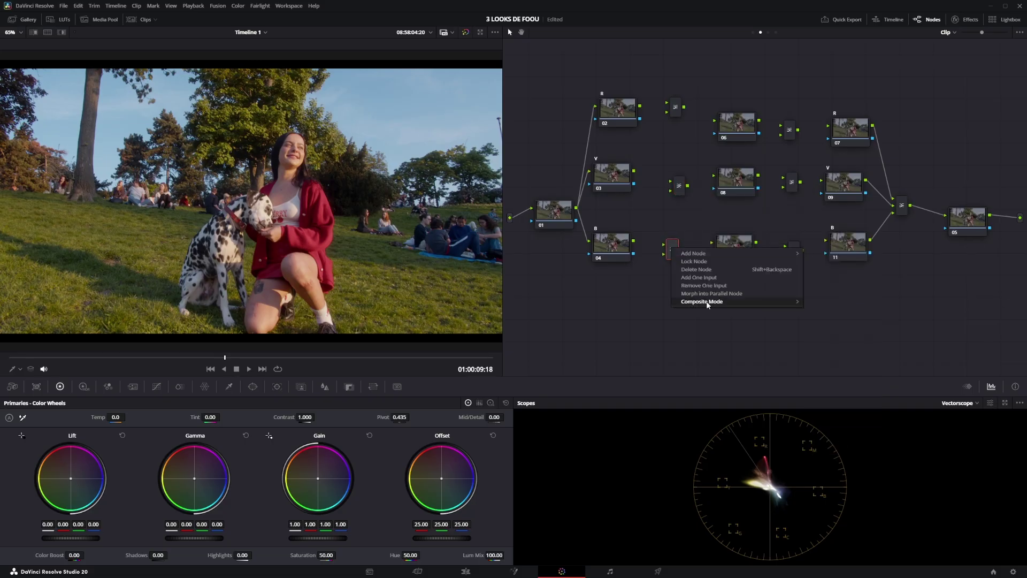
pyautogui.moveTo(743, 303)
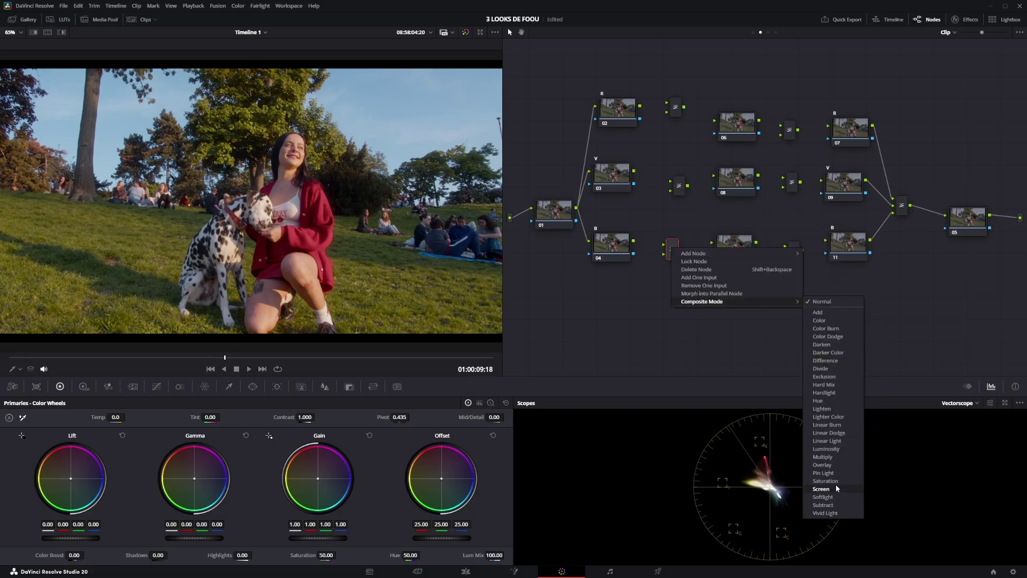
pyautogui.click(832, 510)
# Step: Set the composite mode to Add on the three mixers before nodes 07, 09 and 11 and on the final three-input mixer
pyautogui.moveTo(785, 101); pyautogui.dragTo(918, 340)
pyautogui.click(790, 129)
pyautogui.rightClick(788, 132)
pyautogui.moveTo(863, 190)
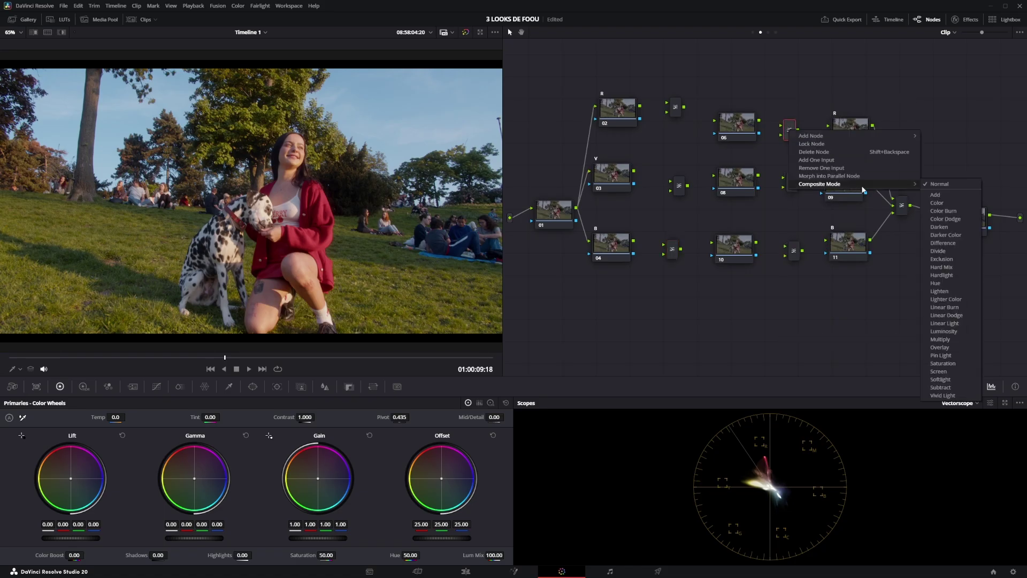
pyautogui.click(942, 194)
pyautogui.rightClick(792, 183)
pyautogui.moveTo(905, 236)
pyautogui.click(940, 246)
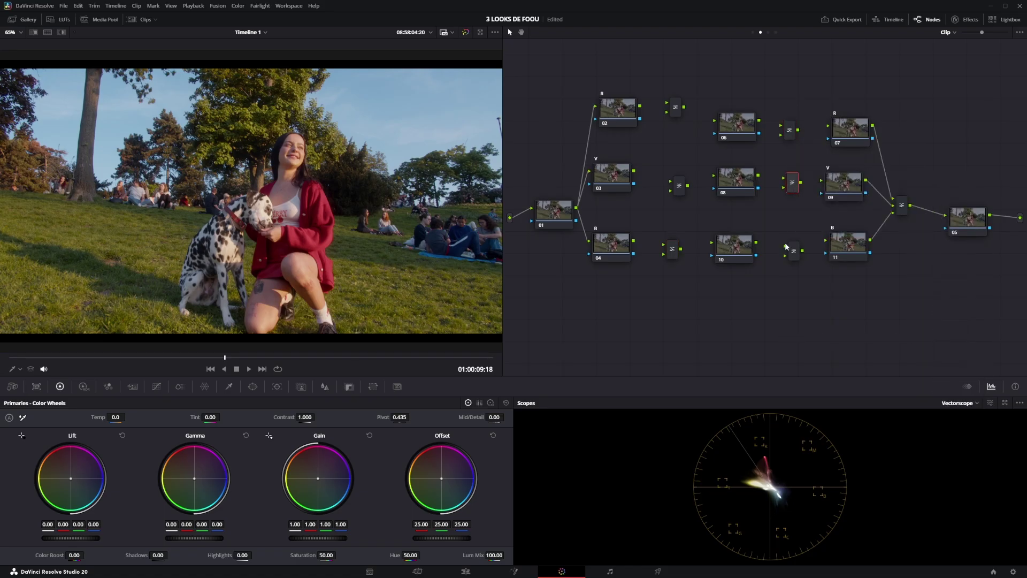
pyautogui.rightClick(794, 251)
pyautogui.moveTo(884, 299)
pyautogui.click(941, 314)
pyautogui.rightClick(894, 209)
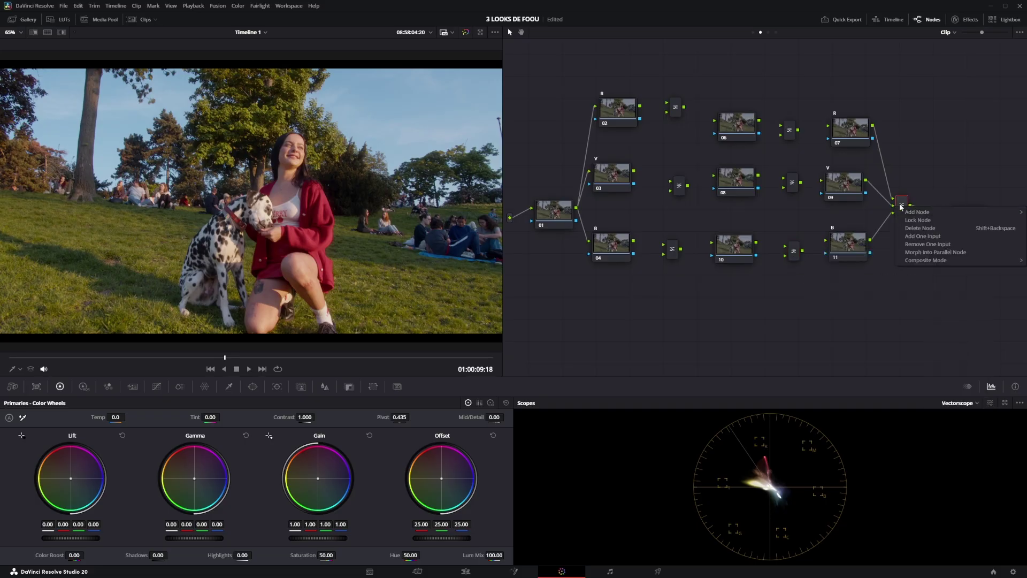
pyautogui.moveTo(916, 262)
pyautogui.click(856, 271)
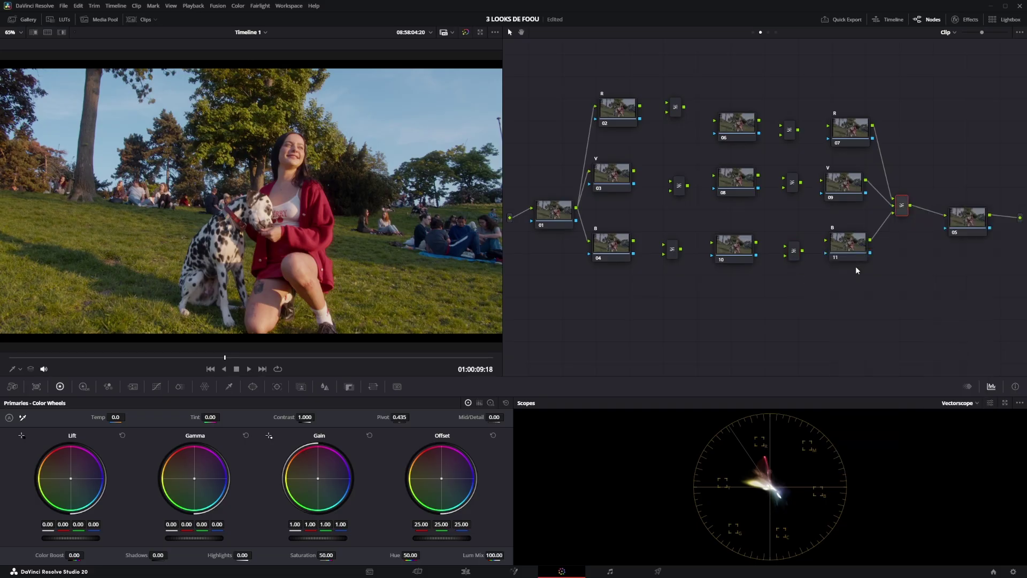
# Step: Add a serial node after each of the first-column R, V and B nodes and arrange it slightly below its parent node
pyautogui.moveTo(616, 103)
pyautogui.mouseDown()
pyautogui.moveTo(656, 141)
pyautogui.moveTo(601, 105)
pyautogui.mouseUp()
pyautogui.hotkey('alt', 's')
pyautogui.moveTo(658, 145); pyautogui.dragTo(651, 141)
pyautogui.moveTo(623, 178); pyautogui.dragTo(603, 171)
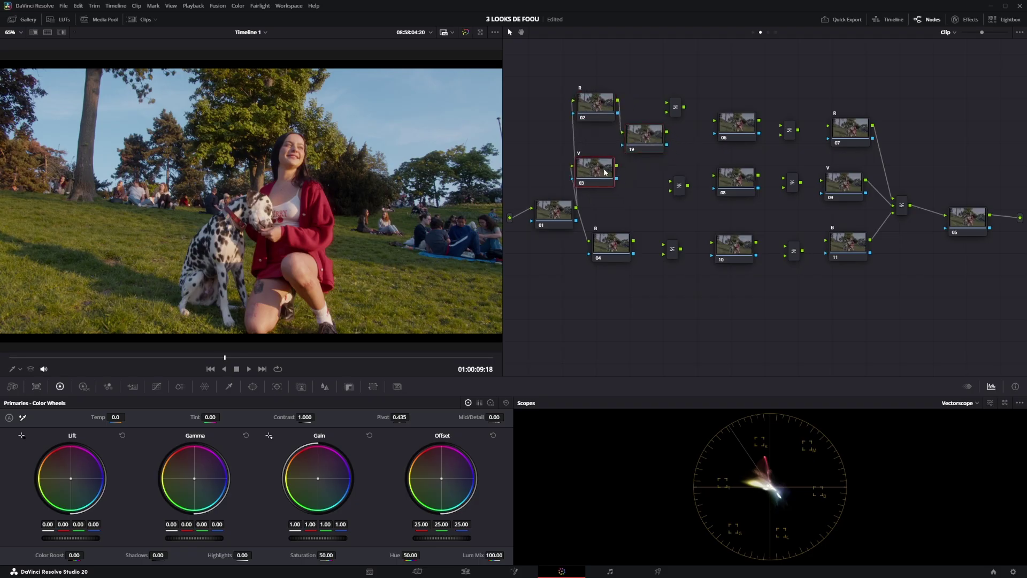
pyautogui.moveTo(556, 208); pyautogui.dragTo(529, 190)
pyautogui.moveTo(595, 169); pyautogui.dragTo(592, 173)
pyautogui.hotkey('alt', 's')
pyautogui.moveTo(642, 283); pyautogui.dragTo(637, 198)
pyautogui.moveTo(604, 250); pyautogui.dragTo(568, 247)
pyautogui.hotkey('alt', 's')
pyautogui.moveTo(639, 287); pyautogui.dragTo(636, 261)
pyautogui.moveTo(633, 201); pyautogui.dragTo(631, 209)
# Step: Label the three new serial nodes 05, 06 and 07 as NIV
pyautogui.click(641, 143)
pyautogui.rightClick(642, 138)
pyautogui.click(669, 154)
pyautogui.write('NIV')
pyautogui.rightClick(643, 217)
pyautogui.click(666, 231)
pyautogui.write('NIV')
pyautogui.click(624, 262)
pyautogui.rightClick(624, 263)
pyautogui.click(642, 282)
pyautogui.write('NIV')
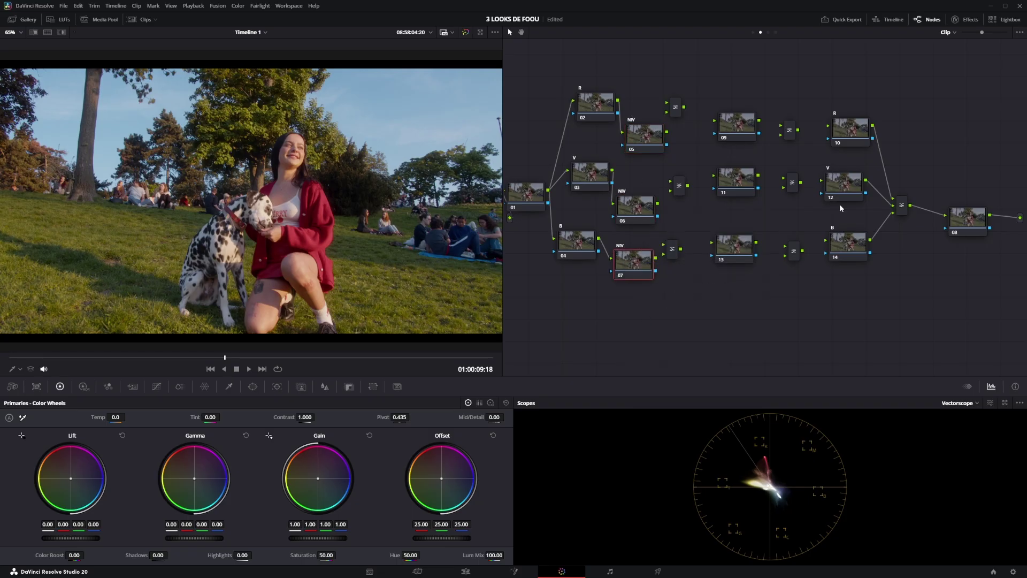
# Step: Space the first three layer mixers away from the NIV nodes and connect nodes 02, 03 and 04 to their upper inputs
pyautogui.moveTo(671, 112); pyautogui.dragTo(687, 111)
pyautogui.moveTo(679, 187); pyautogui.dragTo(688, 184)
pyautogui.moveTo(678, 253); pyautogui.dragTo(691, 257)
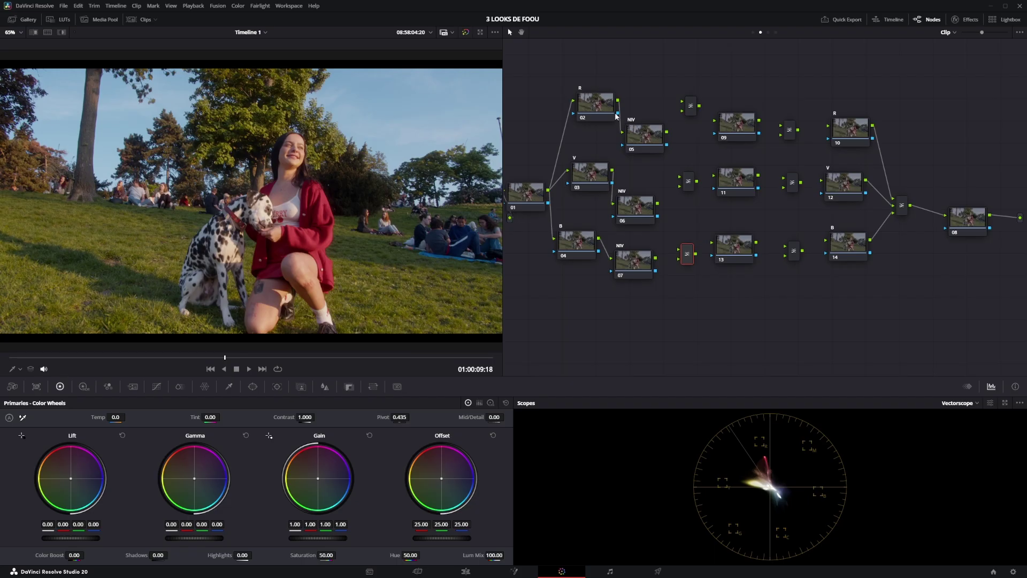
pyautogui.moveTo(610, 106); pyautogui.dragTo(684, 101)
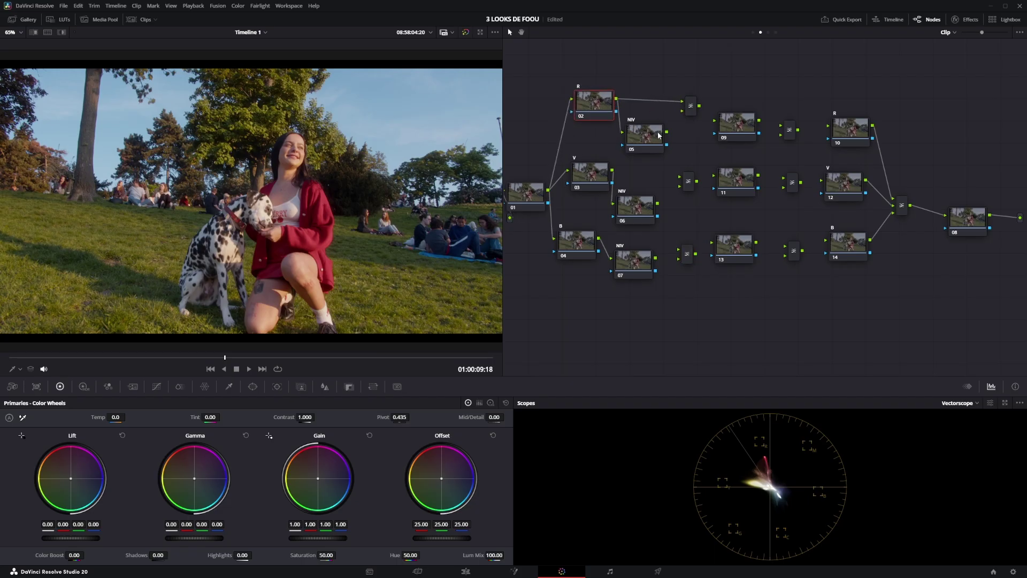
pyautogui.moveTo(613, 173); pyautogui.dragTo(680, 177)
pyautogui.moveTo(599, 238); pyautogui.dragTo(680, 250)
# Step: Link the first mixers to nodes 09, 11 and 13, and those nodes through the second mixers to nodes 10, 12 and 14
pyautogui.moveTo(700, 105)
pyautogui.mouseDown()
pyautogui.moveTo(714, 120)
pyautogui.moveTo(694, 112)
pyautogui.mouseUp()
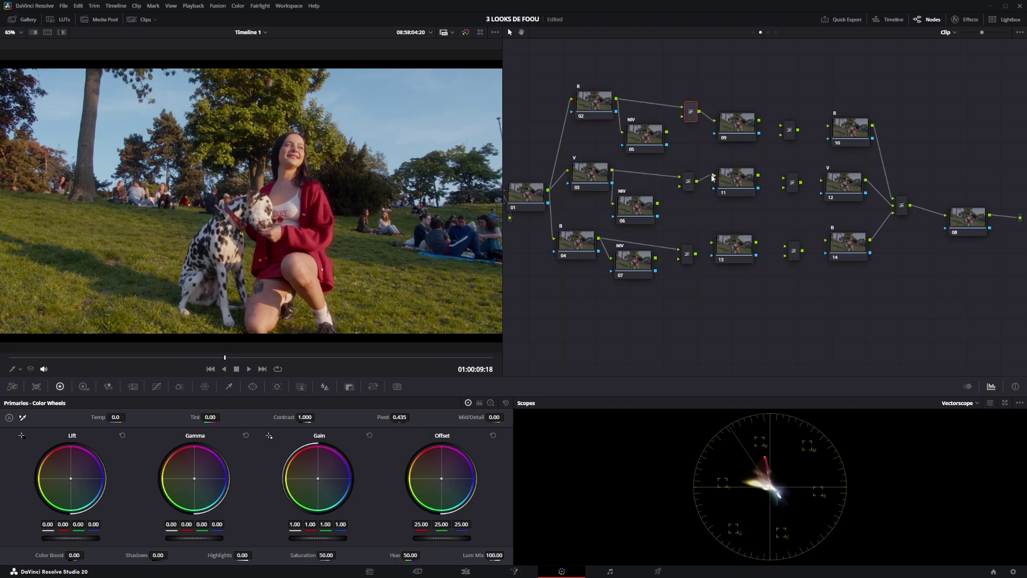
pyautogui.moveTo(696, 254); pyautogui.dragTo(713, 248)
pyautogui.moveTo(760, 120); pyautogui.dragTo(827, 130)
pyautogui.moveTo(759, 175); pyautogui.dragTo(822, 181)
pyautogui.moveTo(756, 242); pyautogui.dragTo(825, 240)
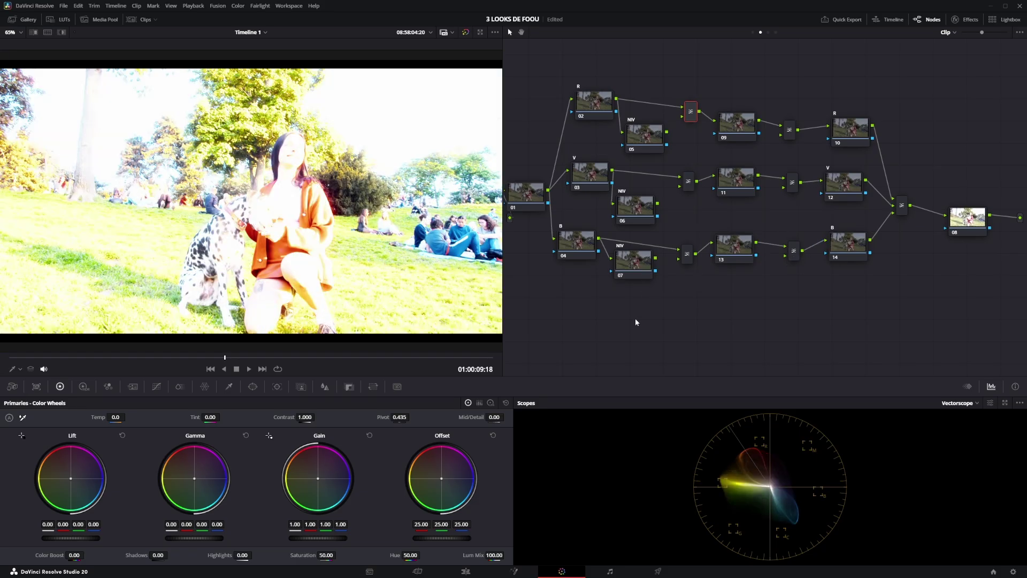
# Step: Shift the three NIV nodes slightly together and realign the first-column R, V and B nodes
pyautogui.moveTo(656, 60); pyautogui.dragTo(614, 298)
pyautogui.moveTo(636, 131); pyautogui.dragTo(644, 133)
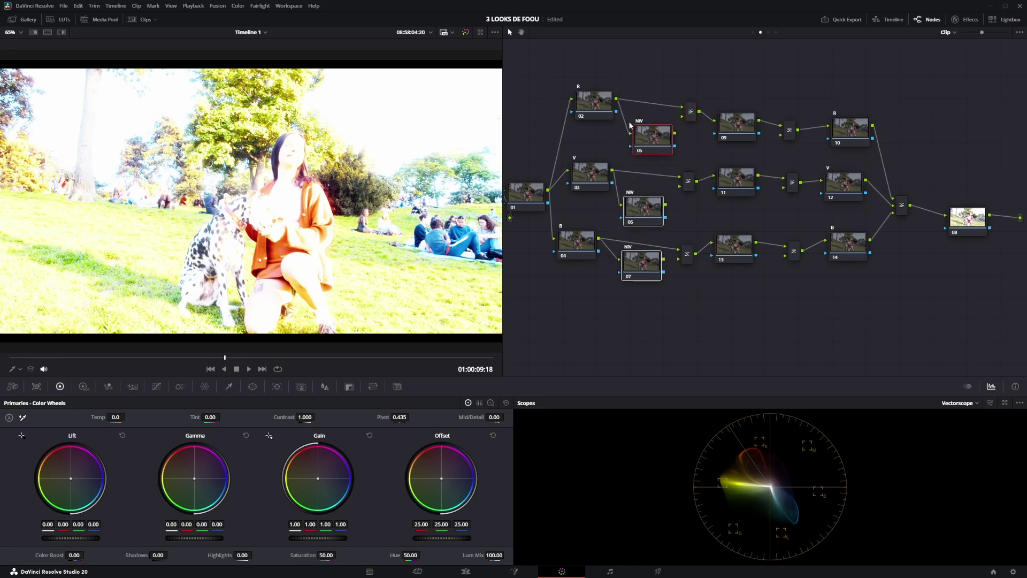
pyautogui.moveTo(577, 241); pyautogui.dragTo(583, 257)
pyautogui.moveTo(591, 172); pyautogui.dragTo(590, 178)
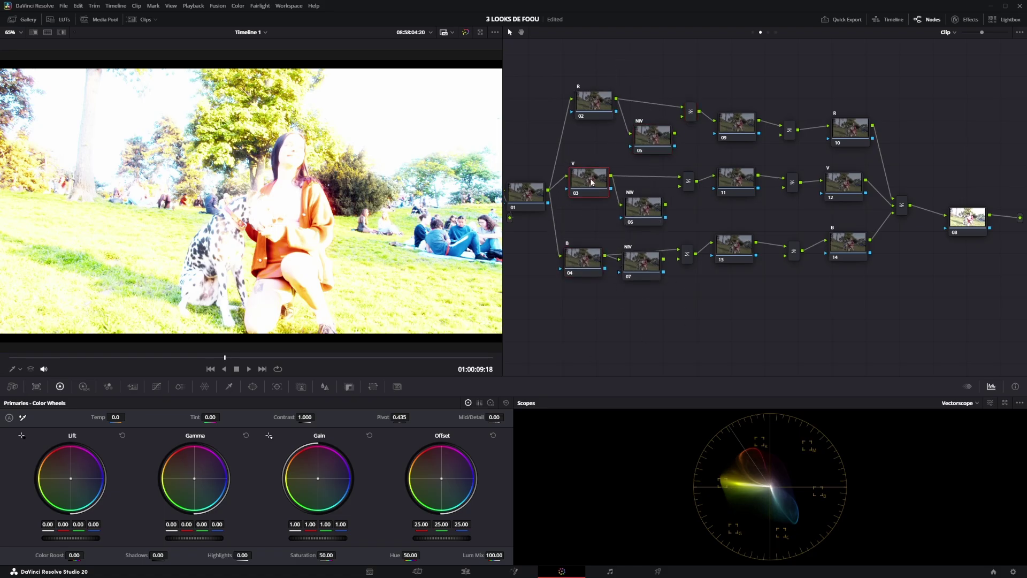
pyautogui.moveTo(588, 101); pyautogui.dragTo(580, 100)
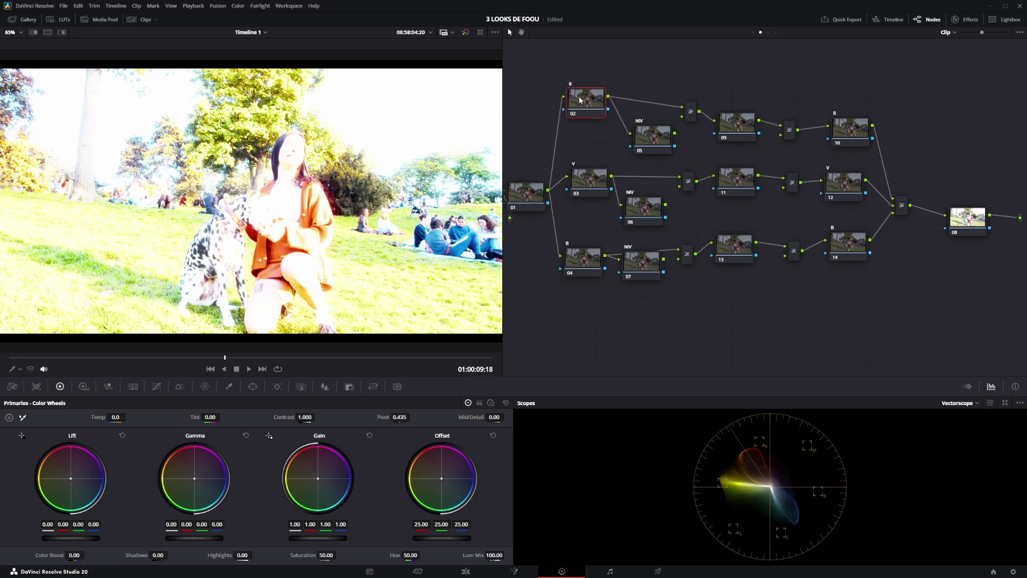
# Step: In the RGB Mixer of R node 02, set the Green Output to green 0 and red 1
pyautogui.click(110, 388)
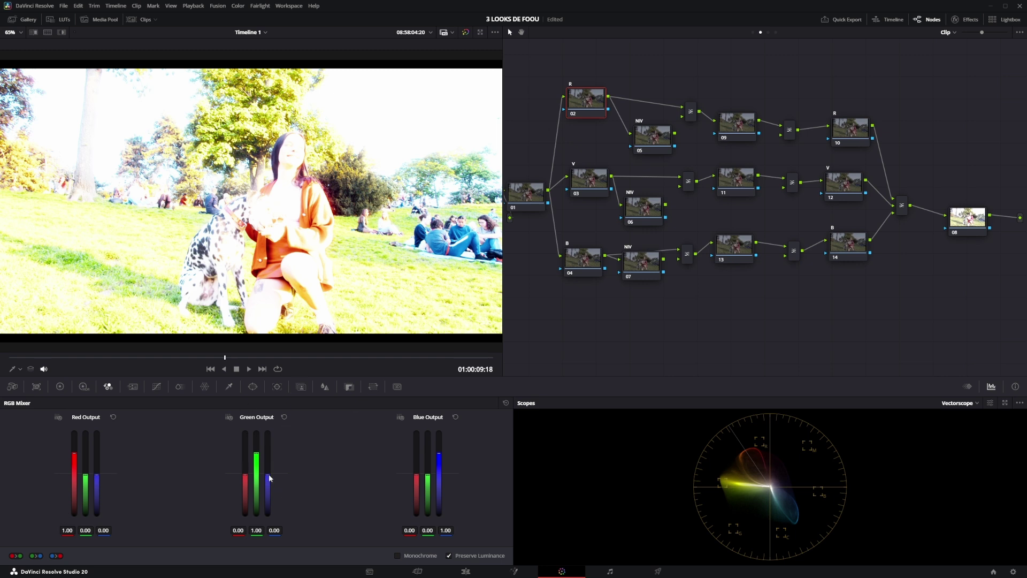
pyautogui.click(257, 530)
pyautogui.write('0')
pyautogui.press('Return')
pyautogui.click(236, 531)
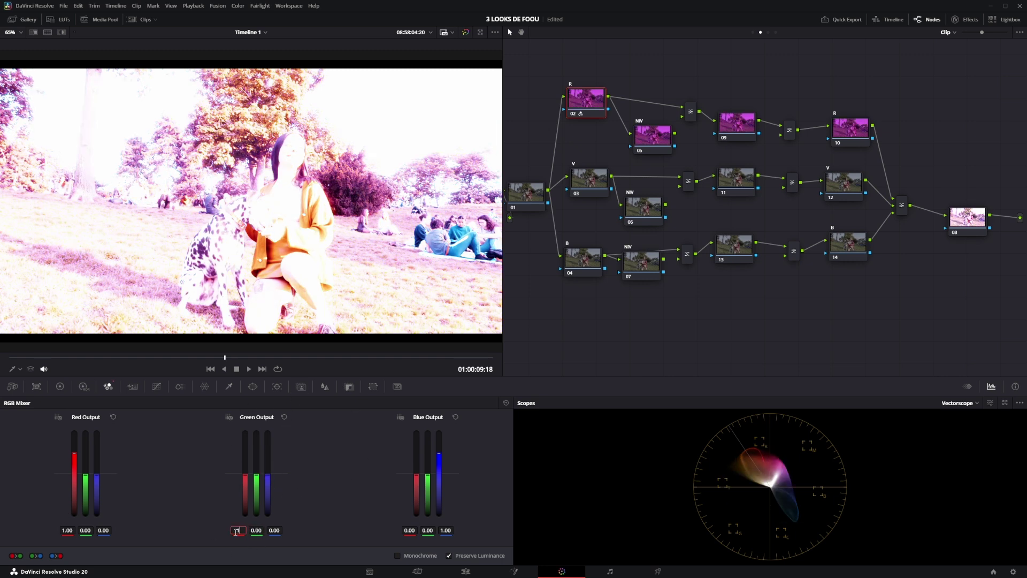
pyautogui.write('1')
pyautogui.press('Return')
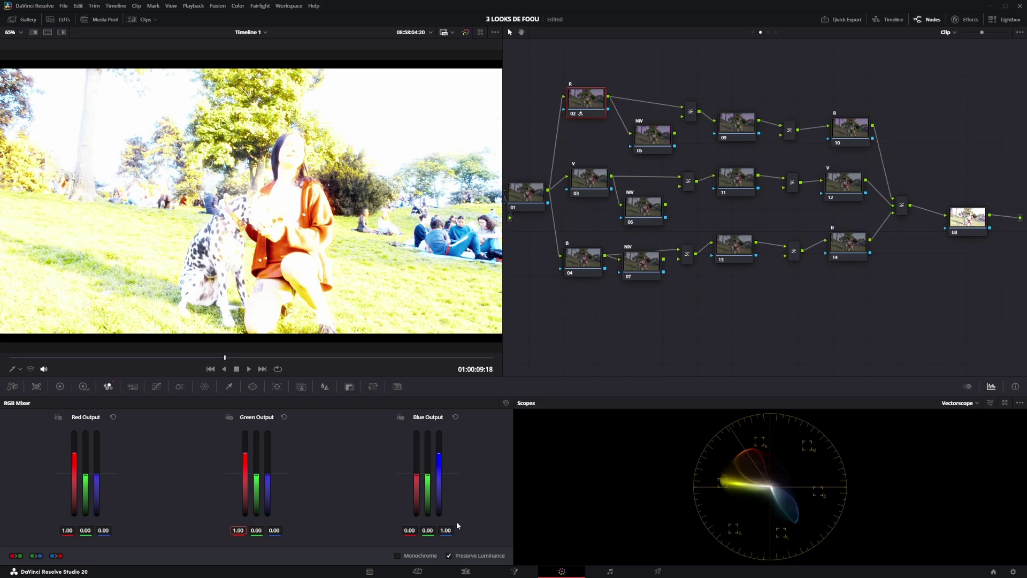
# Step: Set node 02's Blue Output to blue 0 and red 1, and turn off Preserve Luminance
pyautogui.click(446, 530)
pyautogui.write('0')
pyautogui.press('Return')
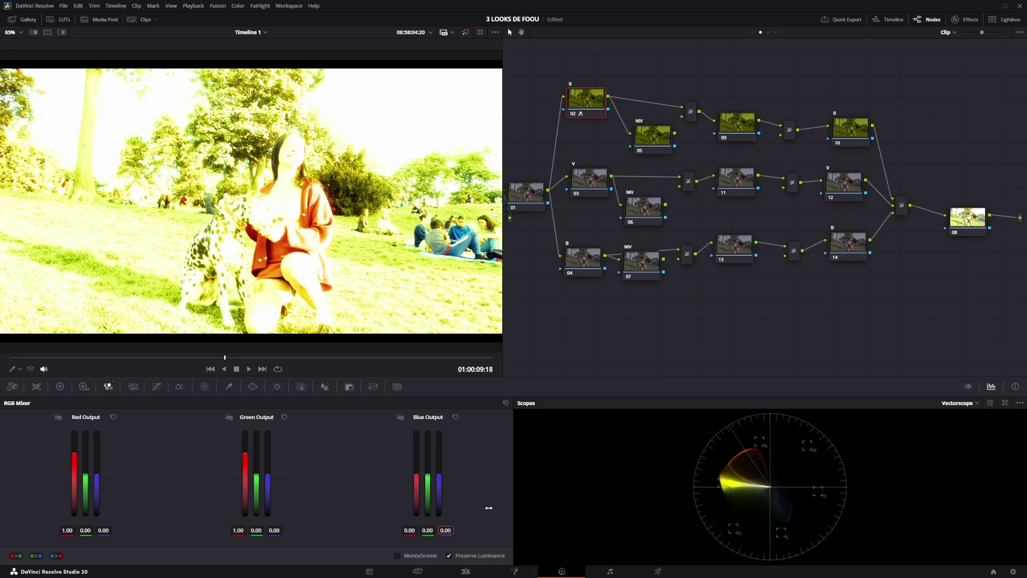
pyautogui.click(408, 530)
pyautogui.write('1')
pyautogui.press('Return')
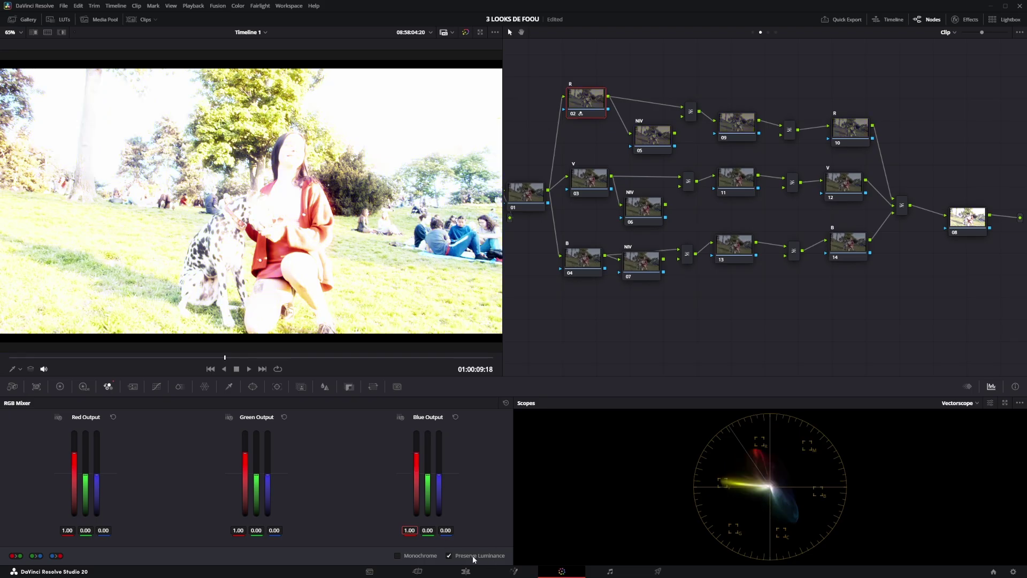
pyautogui.click(476, 557)
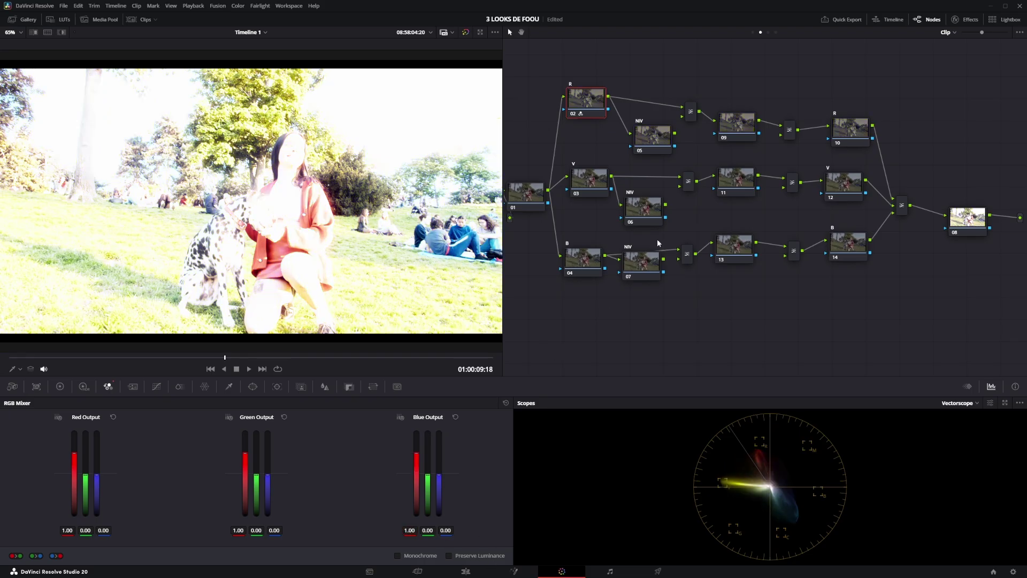
# Step: For V node 03, set the RGB Mixer's Blue Output to blue 0 and green 1
pyautogui.moveTo(594, 185); pyautogui.dragTo(585, 187)
pyautogui.click(445, 531)
pyautogui.write('0')
pyautogui.press('Return')
pyautogui.click(428, 530)
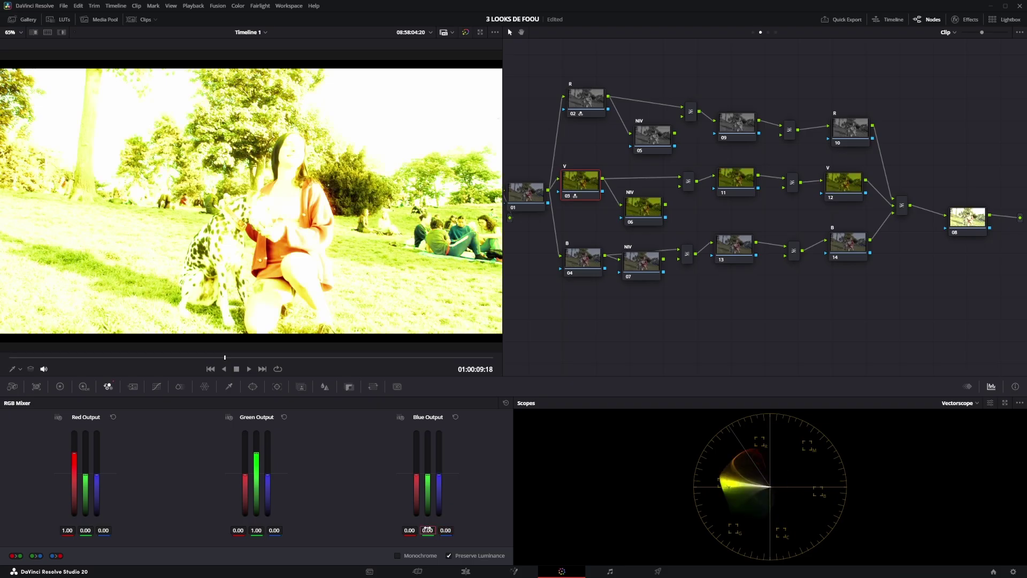
pyautogui.write('1')
pyautogui.press('Return')
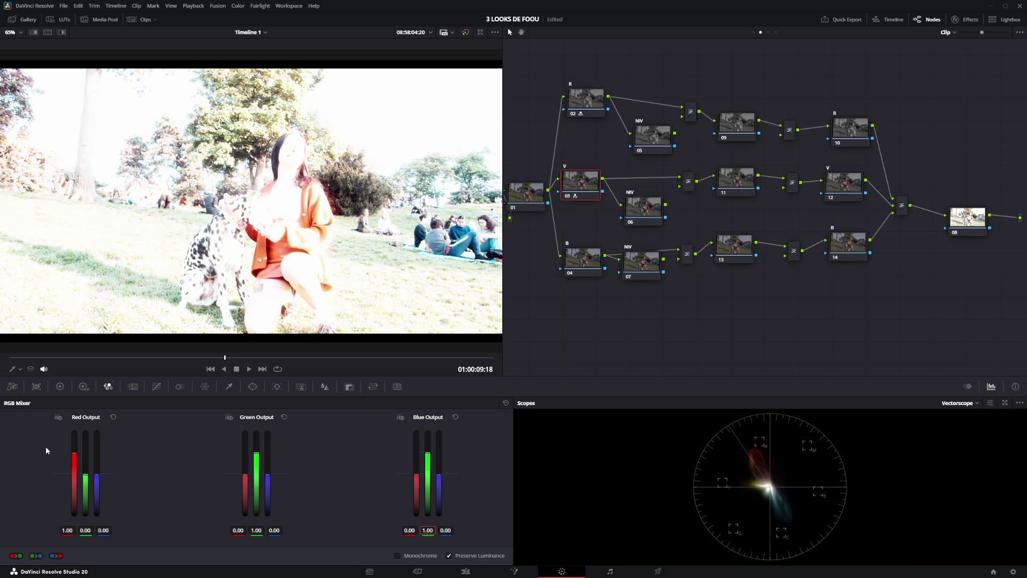
# Step: Set node 03's Red Output to red 0 and green 1, and turn off Preserve Luminance
pyautogui.click(67, 530)
pyautogui.write('0')
pyautogui.press('Return')
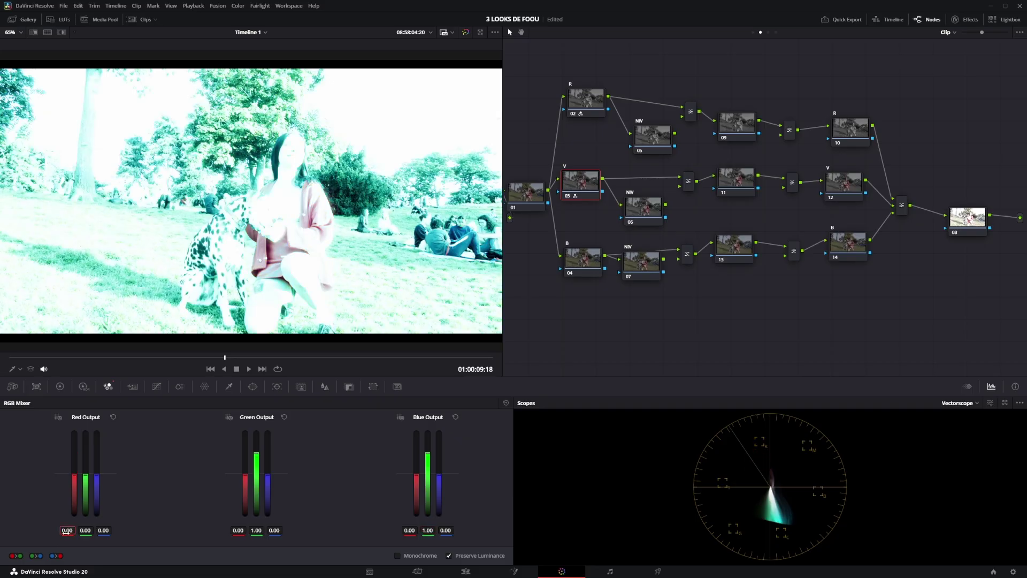
pyautogui.click(85, 531)
pyautogui.write('1')
pyautogui.press('Return')
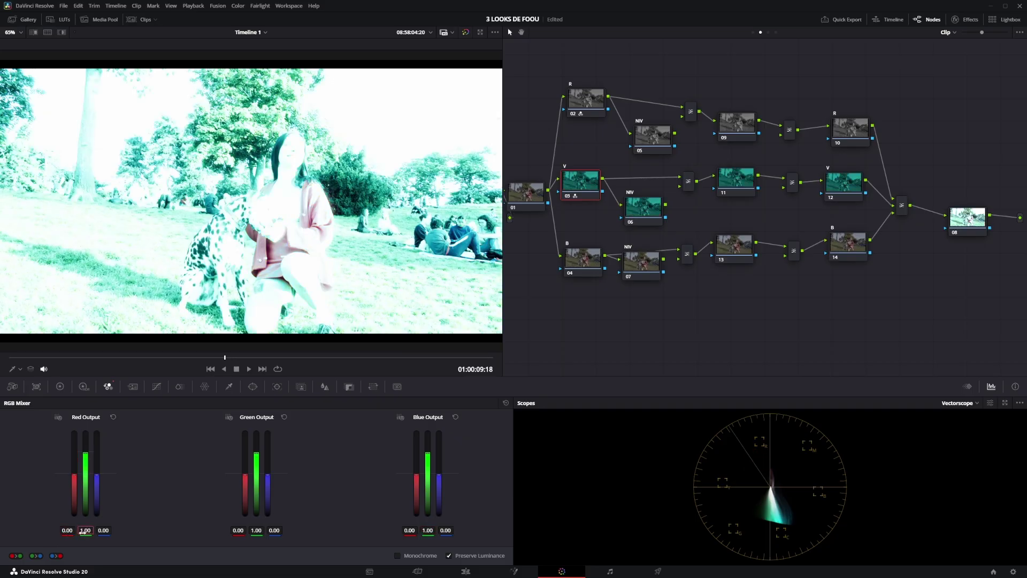
pyautogui.click(447, 556)
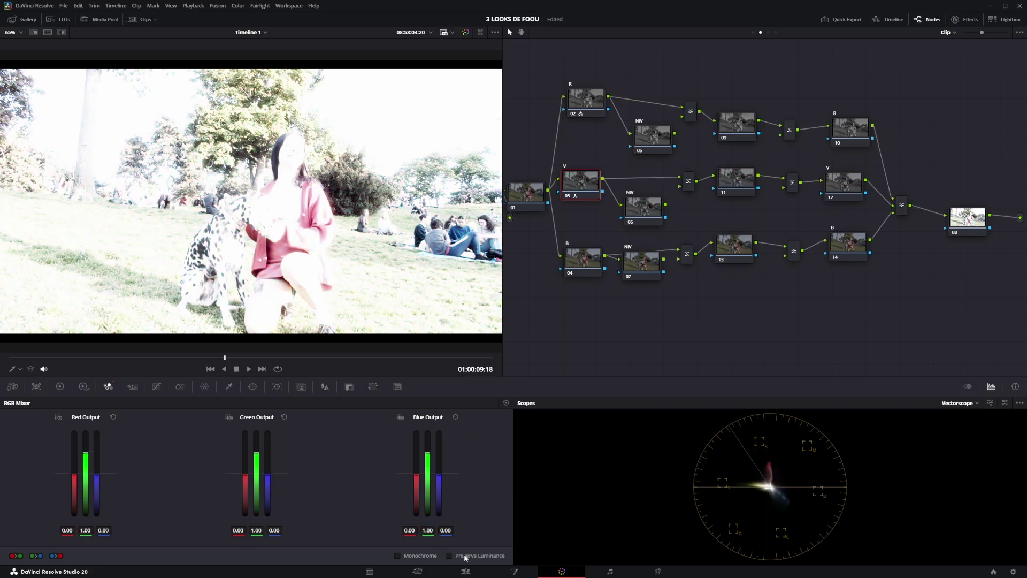
# Step: For B node 04, set the RGB Mixer's Green Output to green 0 and blue 1
pyautogui.click(574, 271)
pyautogui.click(259, 530)
pyautogui.write('0')
pyautogui.press('Return')
pyautogui.click(273, 530)
pyautogui.write('1')
pyautogui.press('Return')
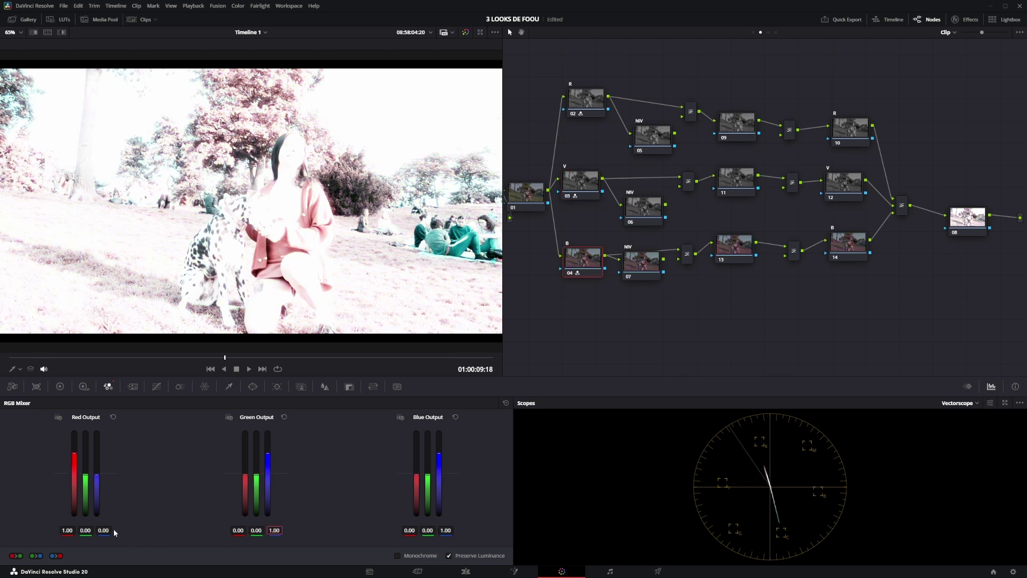
# Step: Set node 04's Red Output to red 0 and blue 1, and turn off Preserve Luminance
pyautogui.click(66, 530)
pyautogui.write('0')
pyautogui.press('Return')
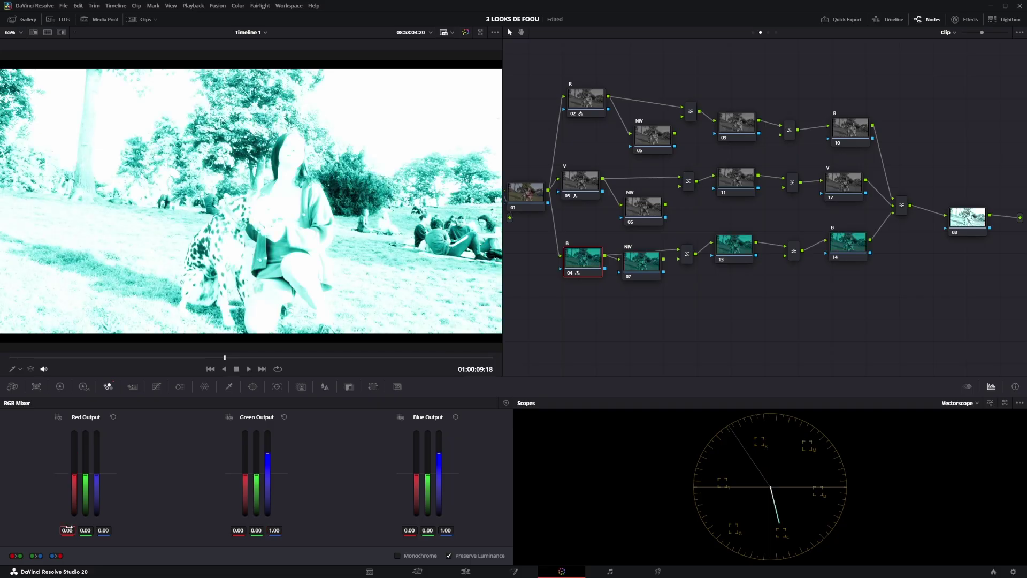
pyautogui.click(103, 530)
pyautogui.write('1')
pyautogui.press('Return')
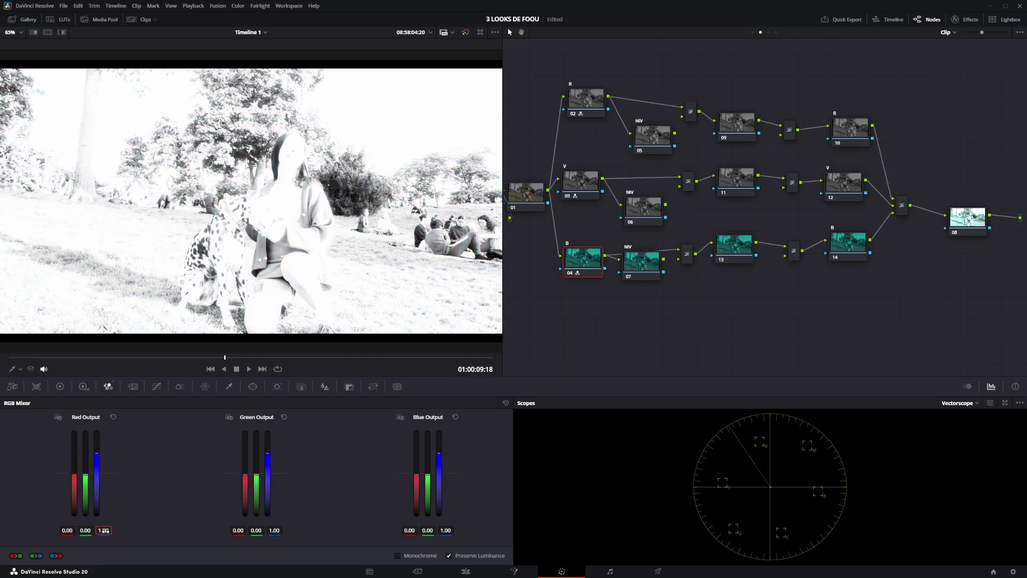
pyautogui.click(474, 555)
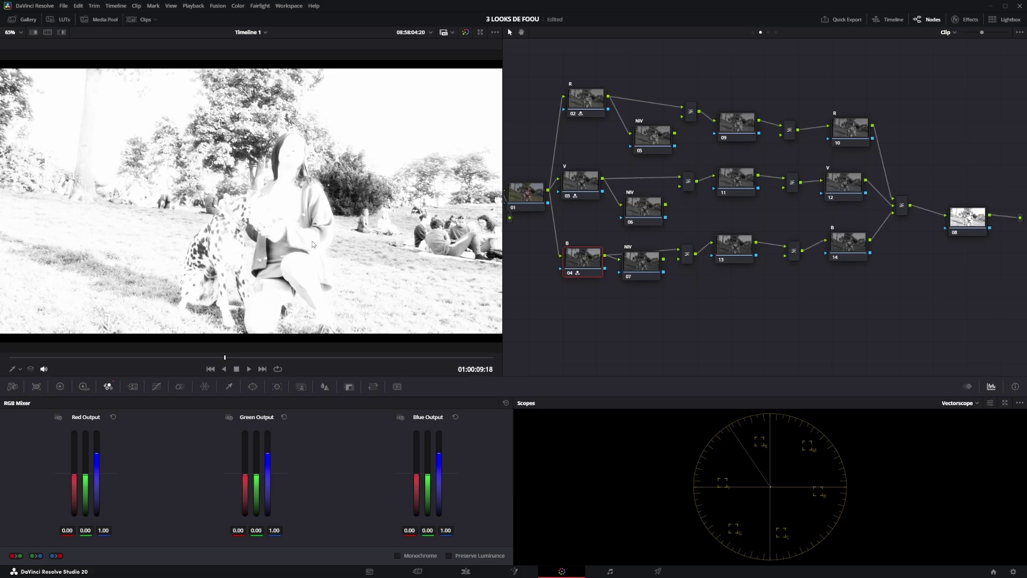
# Step: Realign the last-column R, V and B nodes 10, 12 and 14 into an evenly spaced column
pyautogui.scroll(-1, 385, 229)
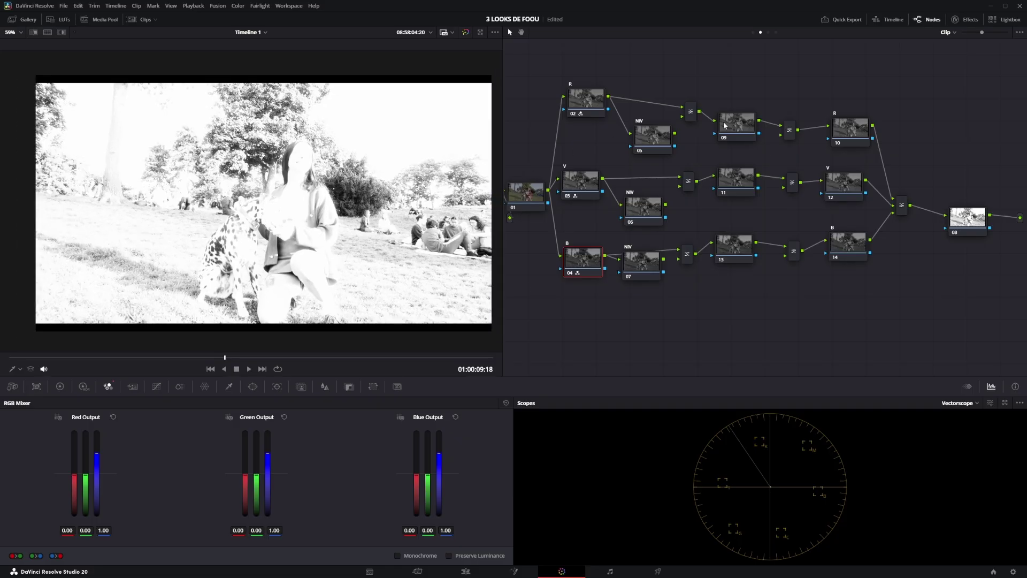
pyautogui.moveTo(853, 133); pyautogui.dragTo(851, 123)
pyautogui.moveTo(843, 183); pyautogui.dragTo(853, 179)
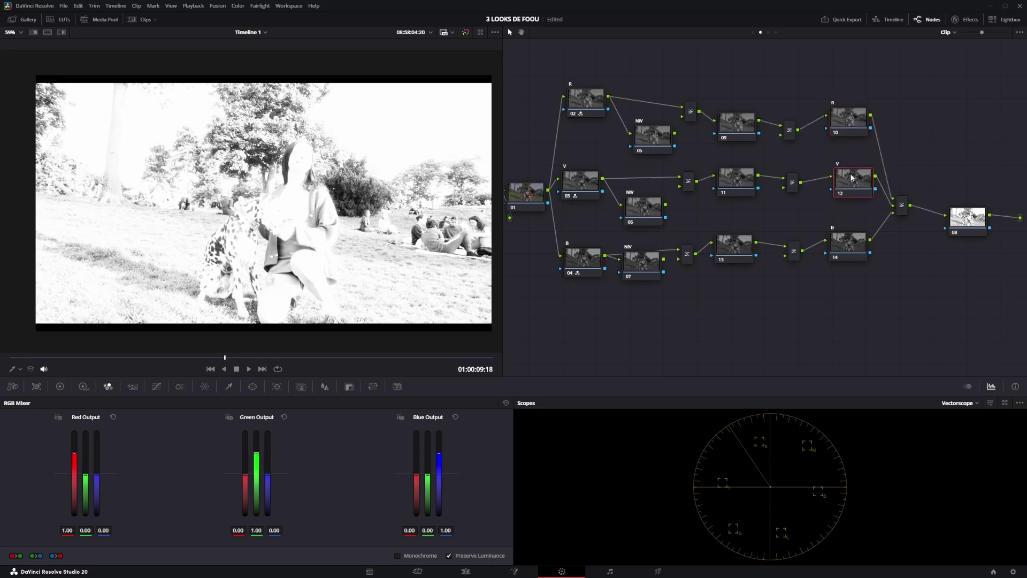
pyautogui.moveTo(846, 248); pyautogui.dragTo(849, 252)
pyautogui.moveTo(848, 188); pyautogui.dragTo(843, 195)
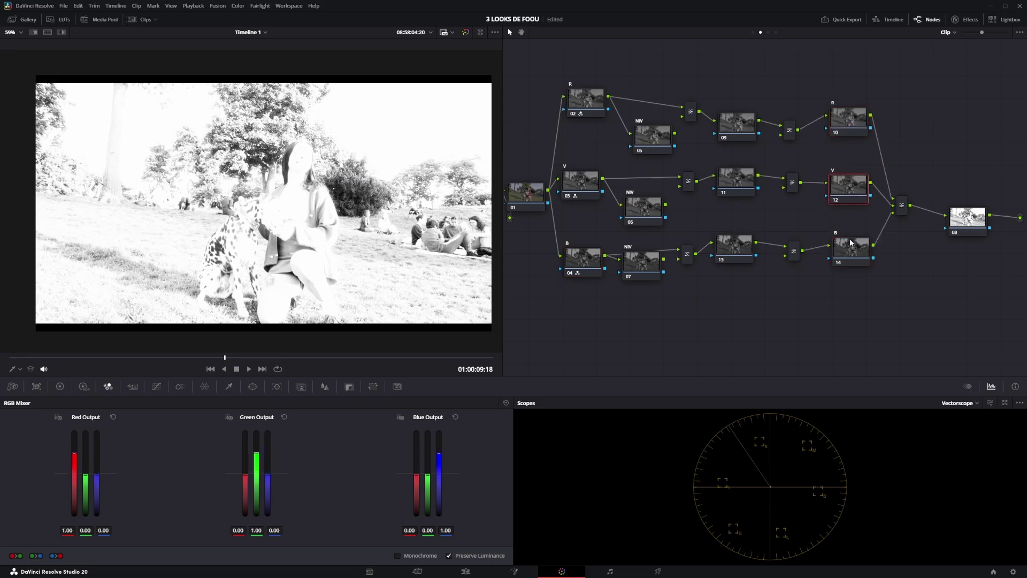
pyautogui.moveTo(851, 249); pyautogui.dragTo(850, 260)
# Step: For R node 10, set the Green Output's green and the Blue Output's blue to 0 in the RGB Mixer
pyautogui.click(847, 114)
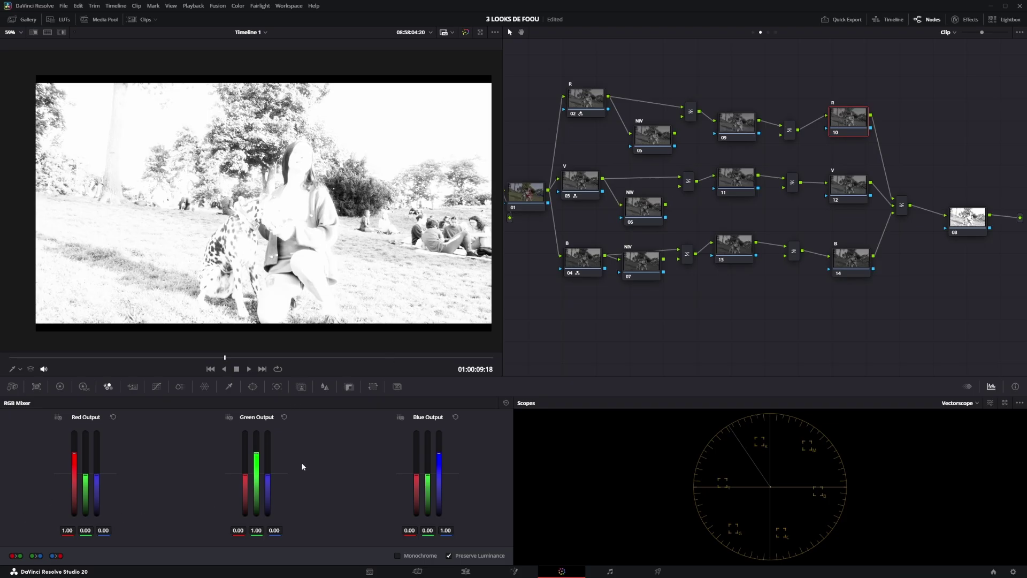
pyautogui.doubleClick(257, 530)
pyautogui.write('0')
pyautogui.press('Return')
pyautogui.doubleClick(446, 530)
pyautogui.write('0')
pyautogui.press('Return')
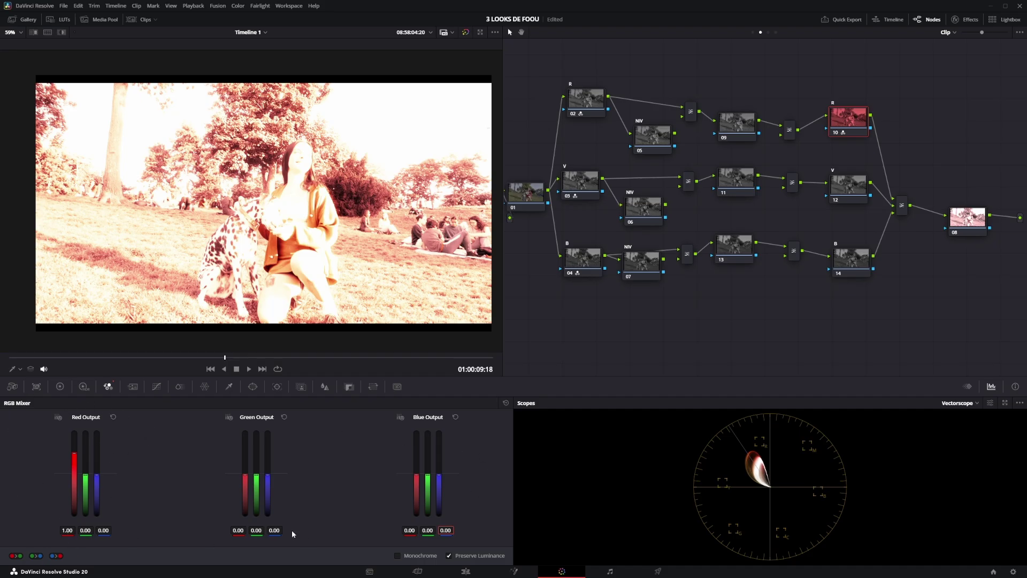
# Step: For V node 12, set the Blue Output's blue and the Red Output's red to 0 in the RGB Mixer
pyautogui.click(842, 194)
pyautogui.doubleClick(445, 530)
pyautogui.write('0')
pyautogui.press('Return')
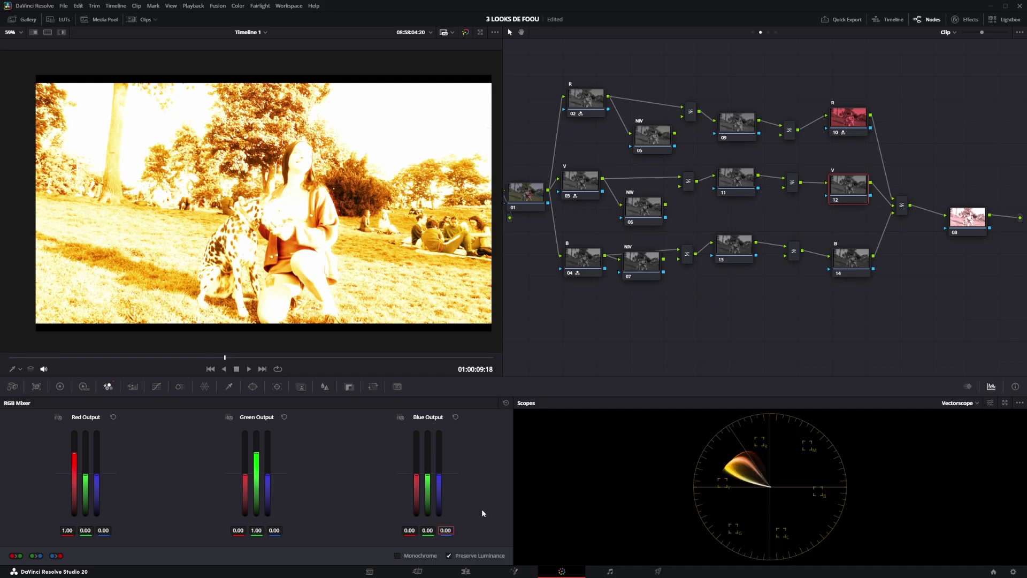
pyautogui.doubleClick(68, 530)
pyautogui.write('0')
pyautogui.press('Return')
# Step: For B node 14, set the Green Output's green and the Red Output's red to 0 in the RGB Mixer
pyautogui.click(857, 265)
pyautogui.doubleClick(257, 530)
pyautogui.write('0')
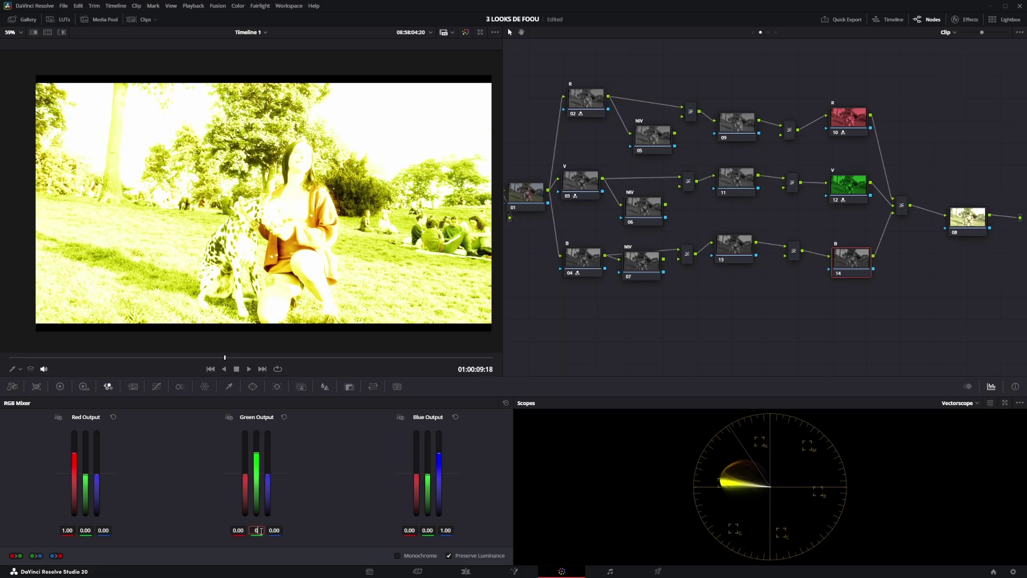
pyautogui.press('Return')
pyautogui.doubleClick(63, 530)
pyautogui.write('0')
pyautogui.press('Return')
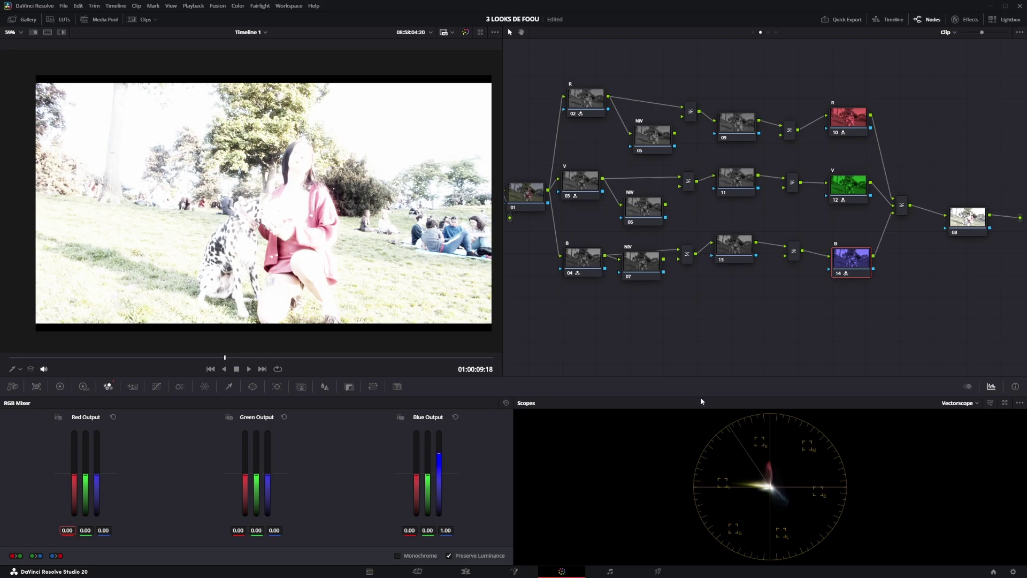
# Step: Turn off Preserve Luminance in the RGB Mixer of nodes 14, 12 and 10
pyautogui.click(465, 556)
pyautogui.click(850, 189)
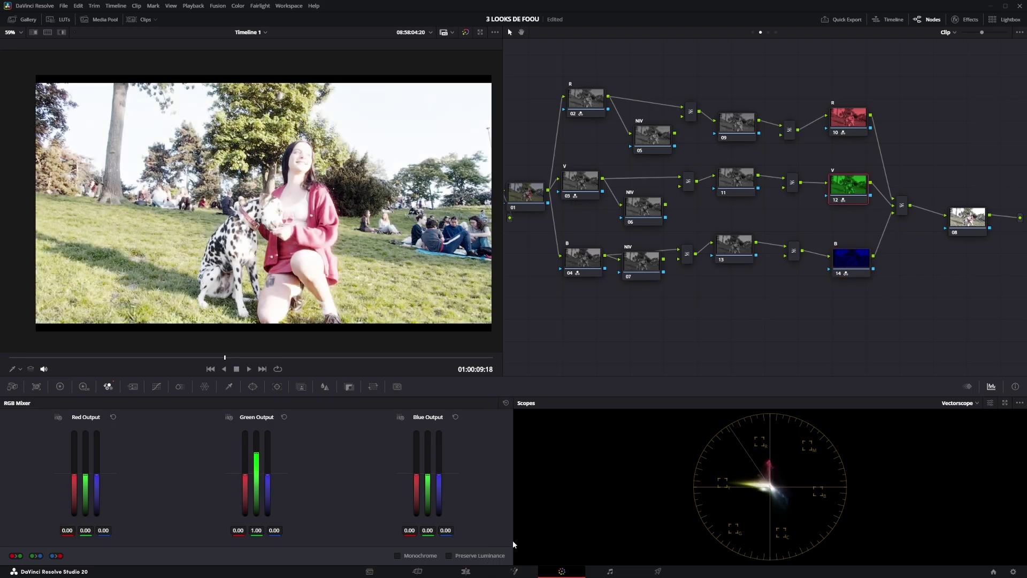
pyautogui.click(848, 119)
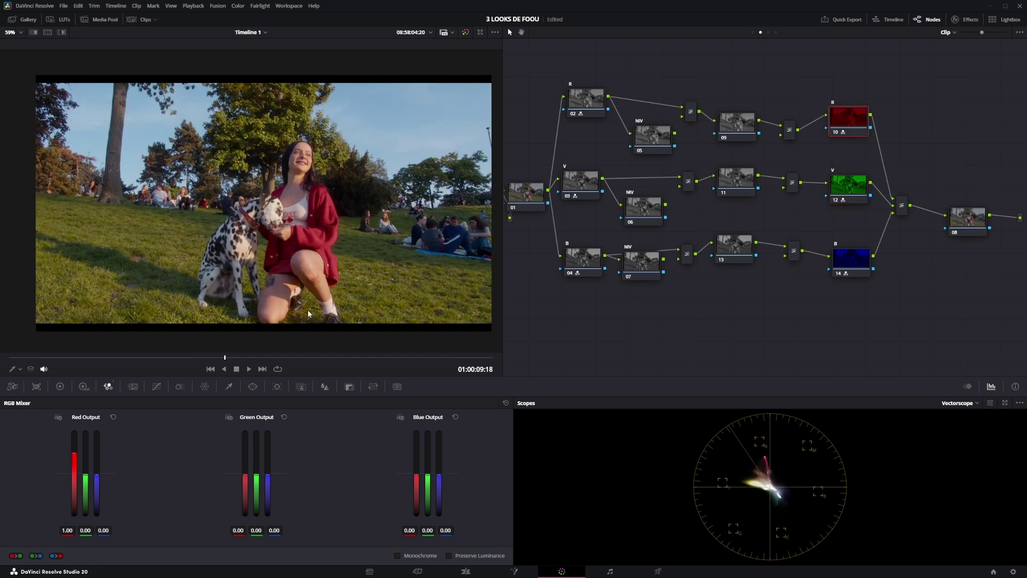
# Step: Rearrange NIV nodes 05, 06 and 07 farther from the layer mixers, placing node 07 well below node 04
pyautogui.moveTo(642, 256); pyautogui.dragTo(642, 282)
pyautogui.moveTo(650, 142); pyautogui.dragTo(626, 138)
pyautogui.moveTo(643, 213); pyautogui.dragTo(633, 212)
pyautogui.moveTo(632, 151); pyautogui.dragTo(645, 154)
pyautogui.moveTo(639, 215); pyautogui.dragTo(638, 214)
pyautogui.moveTo(635, 299); pyautogui.dragTo(620, 307)
# Step: Set the master Gain of the R branch's NIV node 05 to 0.33 in the Primaries color wheels
pyautogui.click(641, 136)
pyautogui.click(60, 387)
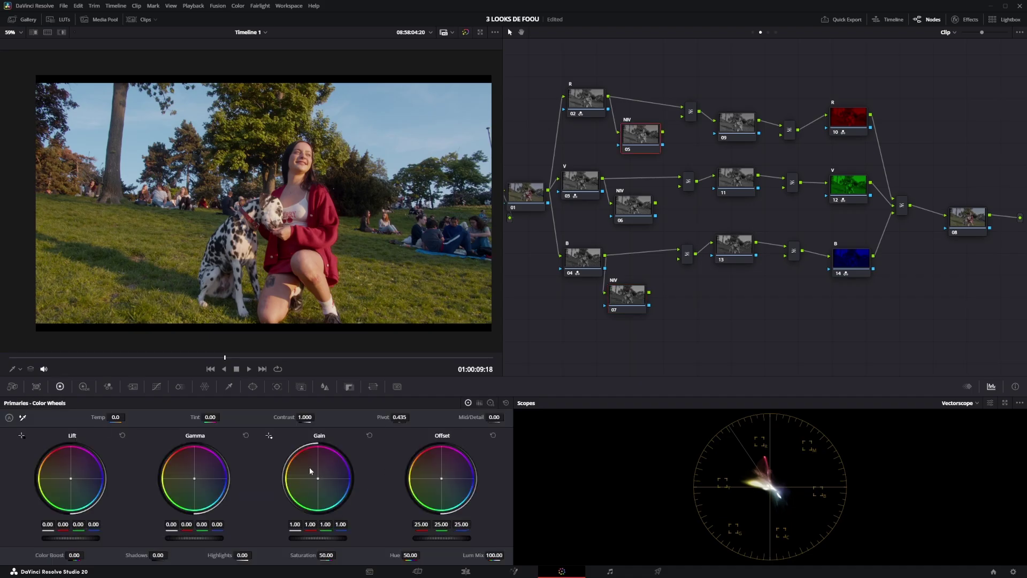
pyautogui.moveTo(311, 538); pyautogui.dragTo(288, 538)
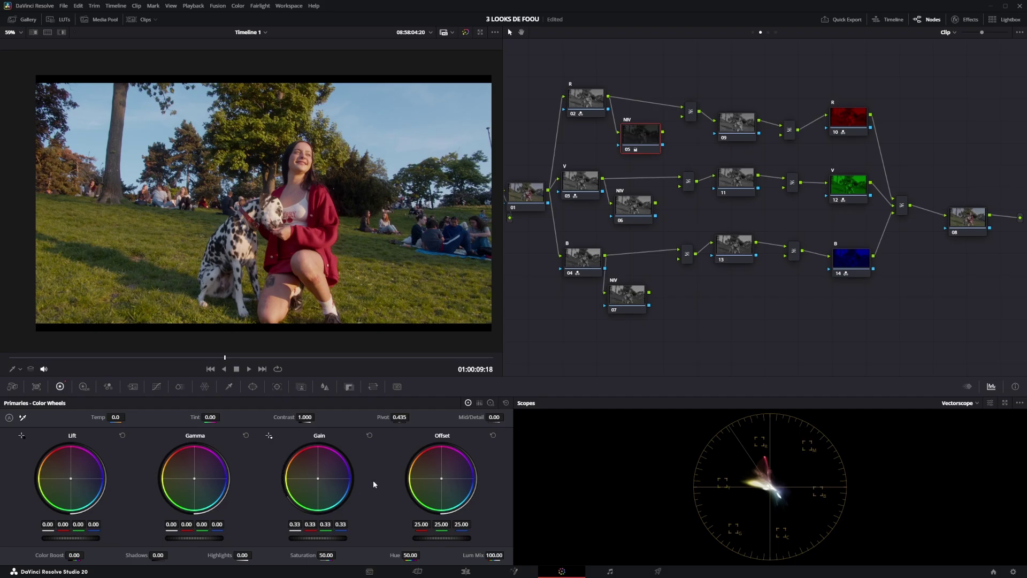
pyautogui.moveTo(662, 129); pyautogui.dragTo(634, 146)
# Step: Paste the copied 0.33 Gain grade onto the NIV nodes of the V and B branches
pyautogui.click(635, 220)
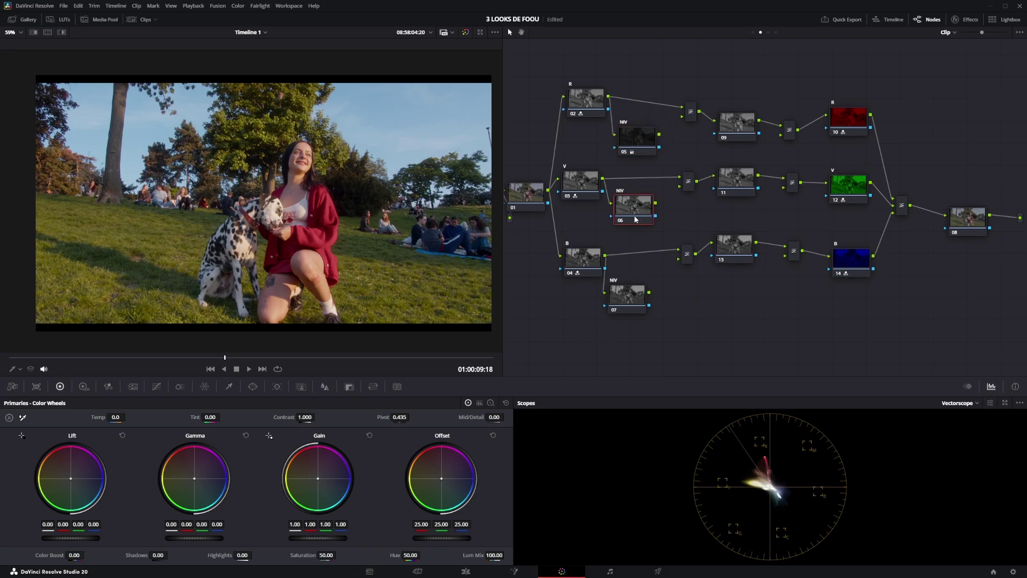
pyautogui.hotkey('ctrl', 'v')
pyautogui.click(639, 308)
pyautogui.hotkey('ctrl', 'v')
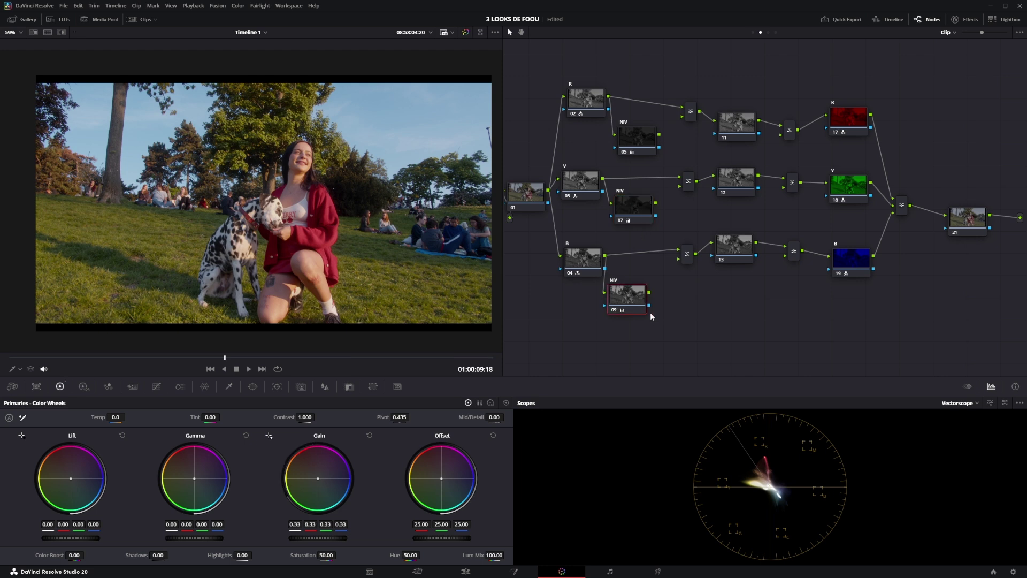
# Step: Reposition the B branch's NIV node, R node 02 and its NIV node 05 to space out the graph
pyautogui.moveTo(629, 300); pyautogui.dragTo(638, 304)
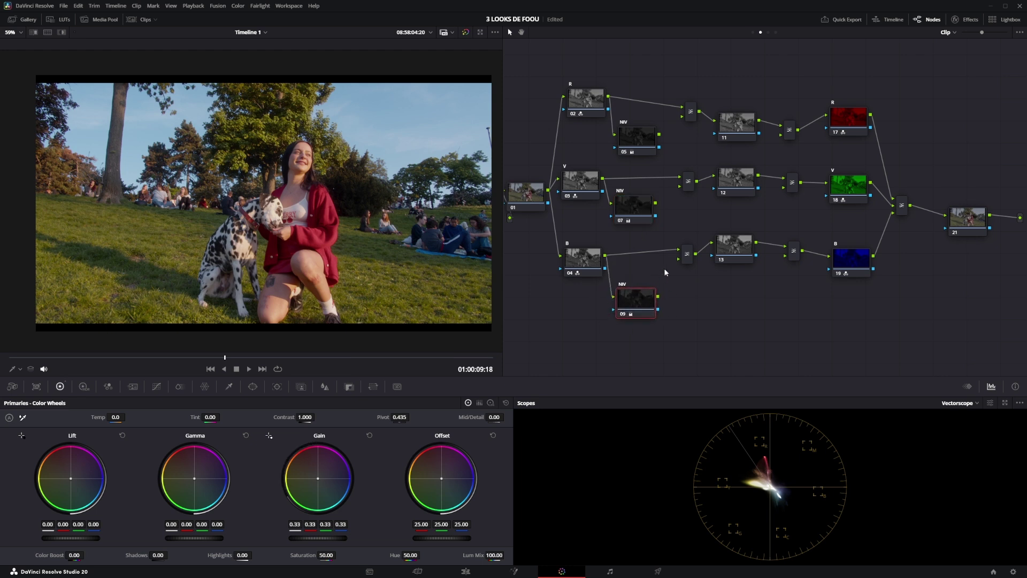
pyautogui.moveTo(636, 144); pyautogui.dragTo(635, 142)
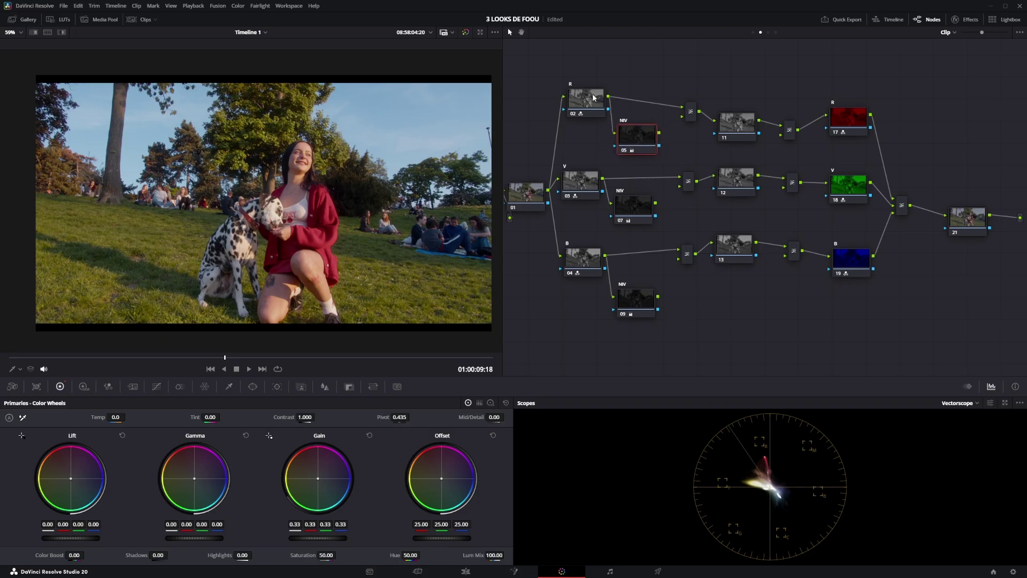
pyautogui.moveTo(587, 109); pyautogui.dragTo(579, 104)
pyautogui.moveTo(637, 141); pyautogui.dragTo(631, 136)
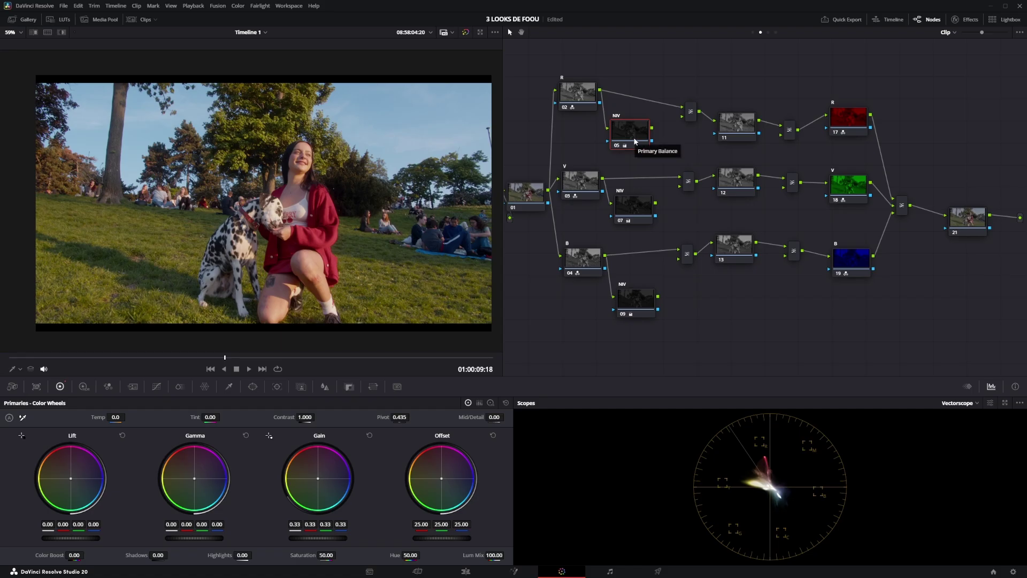
# Step: Connect the R branch's NIV node to the first V and B layer mixers, and the V branch's NIV node to the first R mixer
pyautogui.moveTo(635, 140); pyautogui.dragTo(681, 187)
pyautogui.moveTo(648, 128); pyautogui.dragTo(679, 260)
pyautogui.click(634, 212)
pyautogui.moveTo(654, 213); pyautogui.dragTo(682, 115)
pyautogui.moveTo(638, 230); pyautogui.dragTo(684, 259)
pyautogui.click(688, 259)
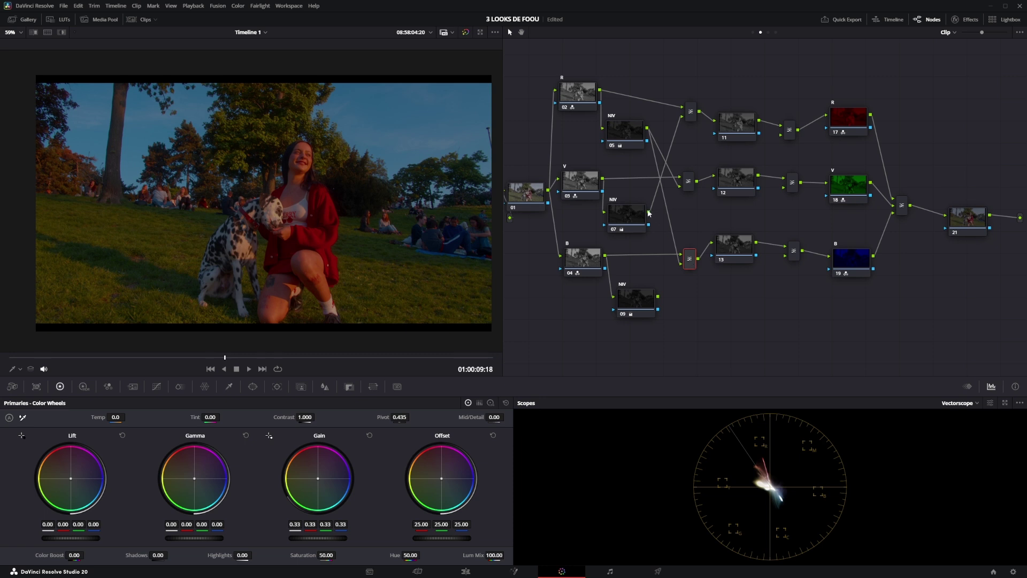
# Step: Connect the V branch's NIV node to the second B layer mixer, and the B branch's NIV node to the second R and V mixers
pyautogui.moveTo(649, 213); pyautogui.dragTo(785, 258)
pyautogui.moveTo(627, 218); pyautogui.dragTo(630, 224)
pyautogui.moveTo(640, 300); pyautogui.dragTo(646, 306)
pyautogui.moveTo(697, 87); pyautogui.dragTo(781, 135)
pyautogui.click(704, 310)
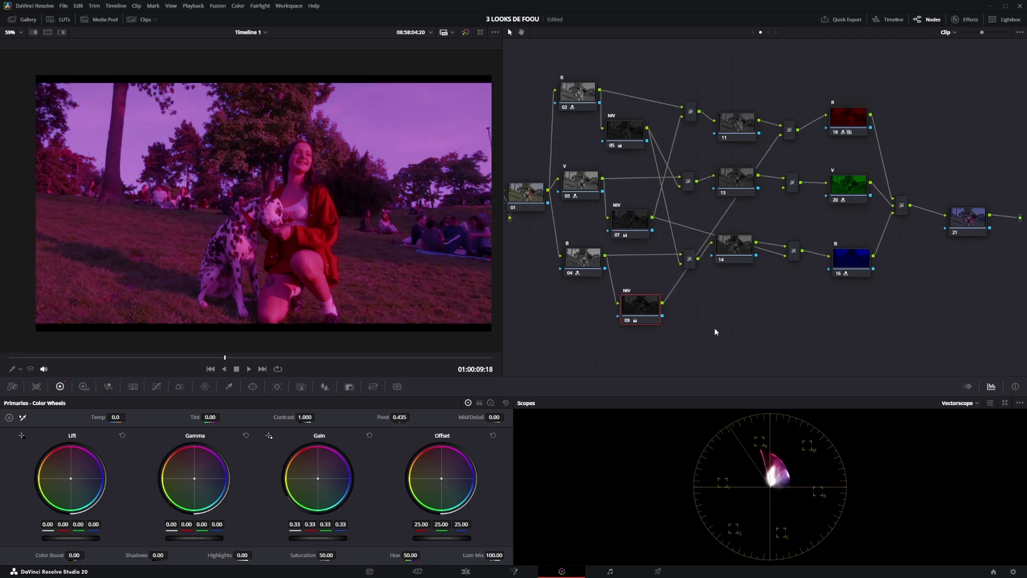
pyautogui.moveTo(766, 222); pyautogui.dragTo(785, 187)
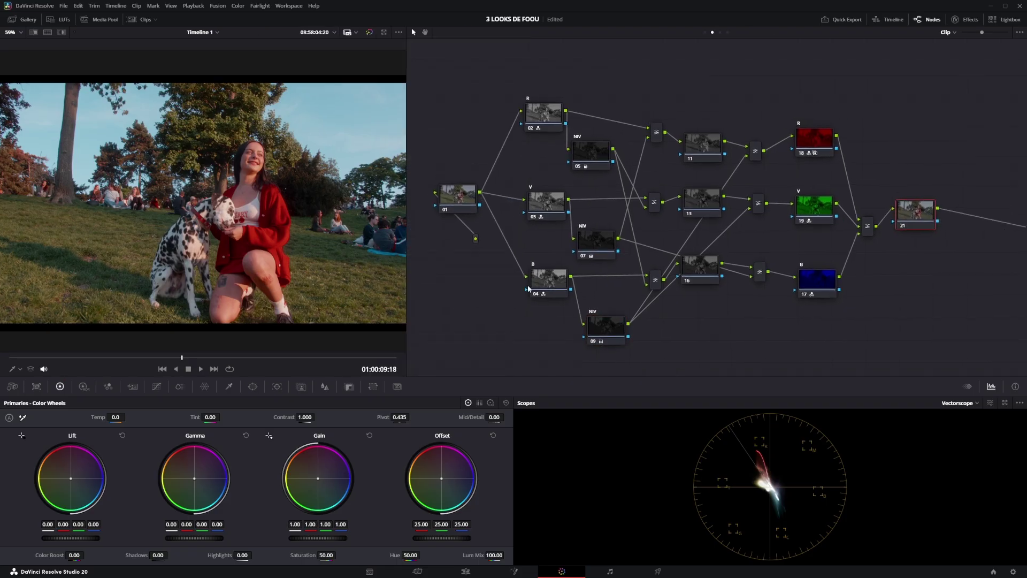
# Step: Combine all the nodes of the graph into one compound node and label it TECHNI
pyautogui.moveTo(443, 91); pyautogui.dragTo(1017, 347)
pyautogui.rightClick(698, 201)
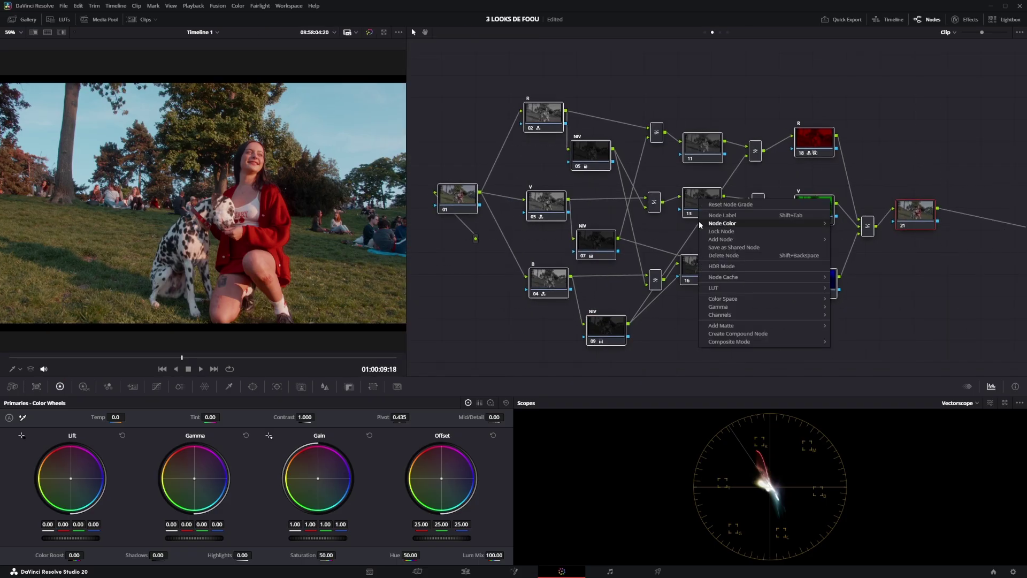
pyautogui.click(749, 334)
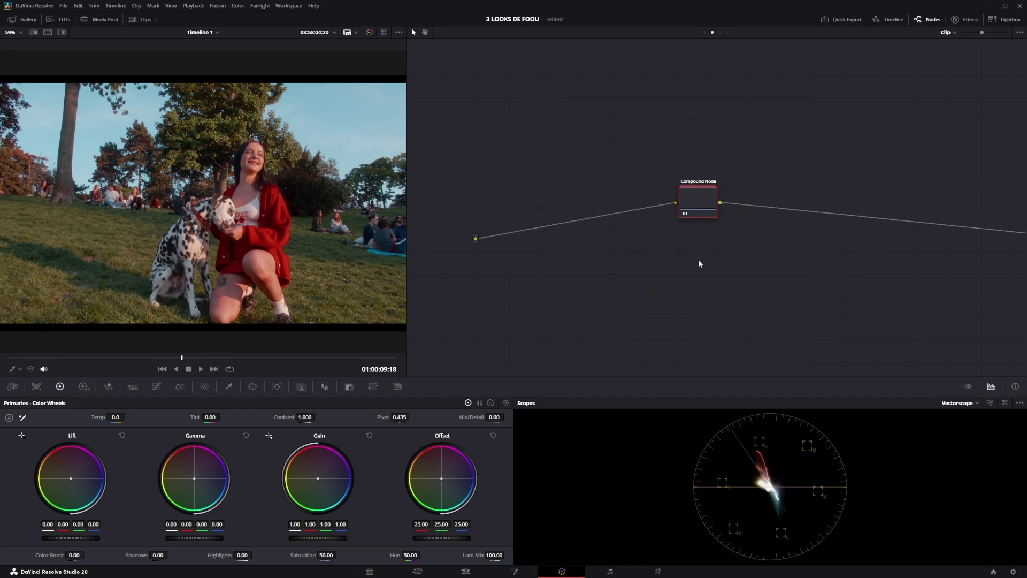
pyautogui.rightClick(697, 203)
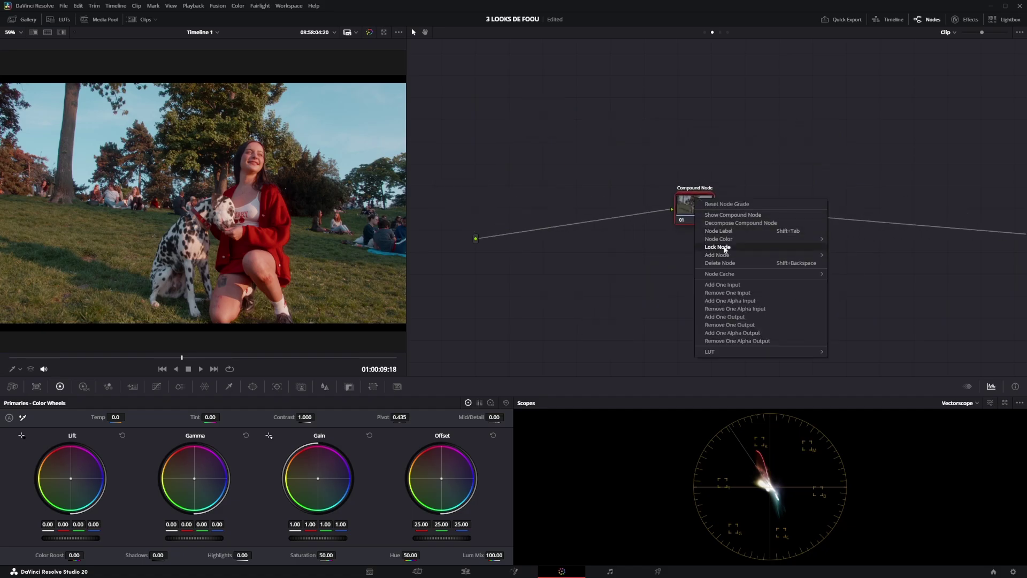
pyautogui.click(718, 231)
pyautogui.write('TECHNI')
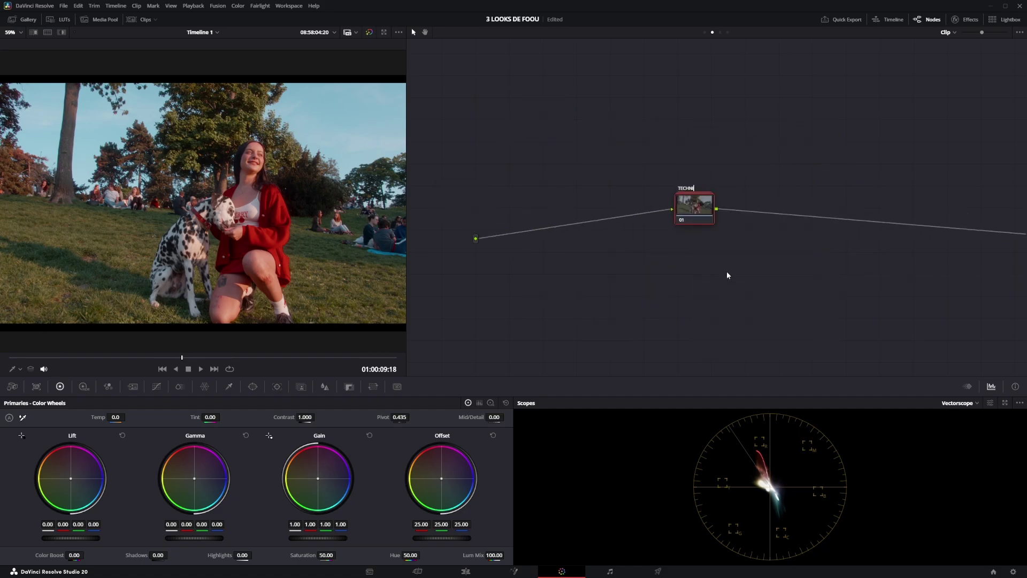
# Step: Grab a still of the TECHNI grade into the last PowerGrade album of the gallery
pyautogui.click(27, 20)
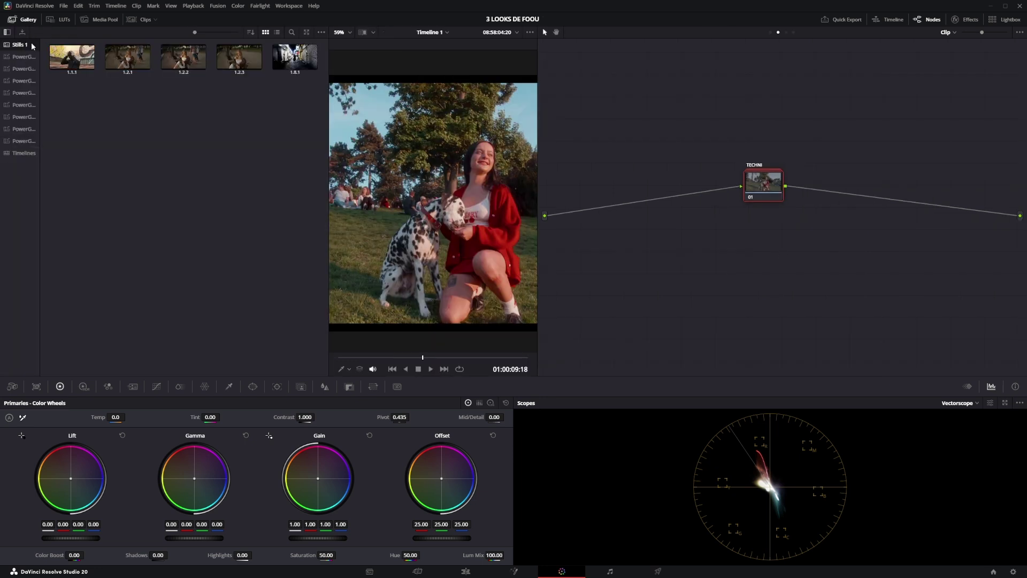
pyautogui.click(31, 141)
pyautogui.click(24, 19)
pyautogui.click(23, 21)
pyautogui.click(24, 20)
pyautogui.rightClick(177, 166)
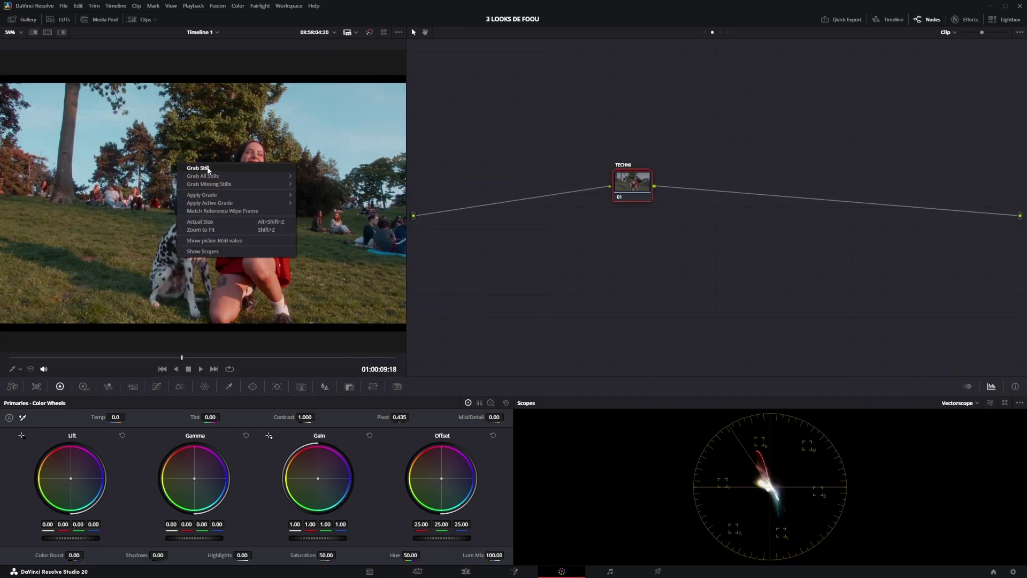
pyautogui.click(207, 169)
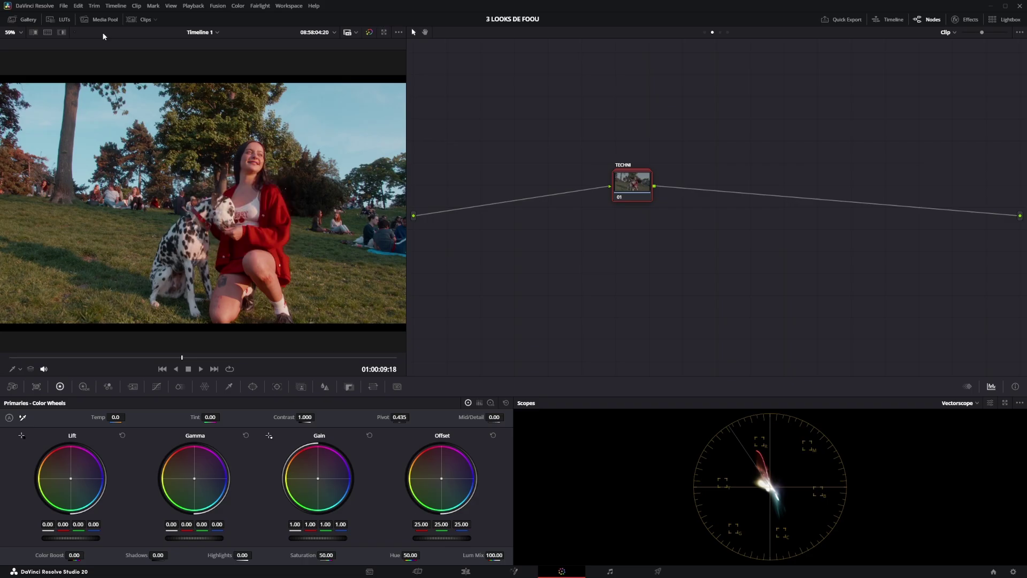
pyautogui.click(27, 20)
pyautogui.click(28, 20)
# Step: Delete the TECHNI node and bring it back by applying the saved PowerGrade still 1.3.2
pyautogui.press('Delete')
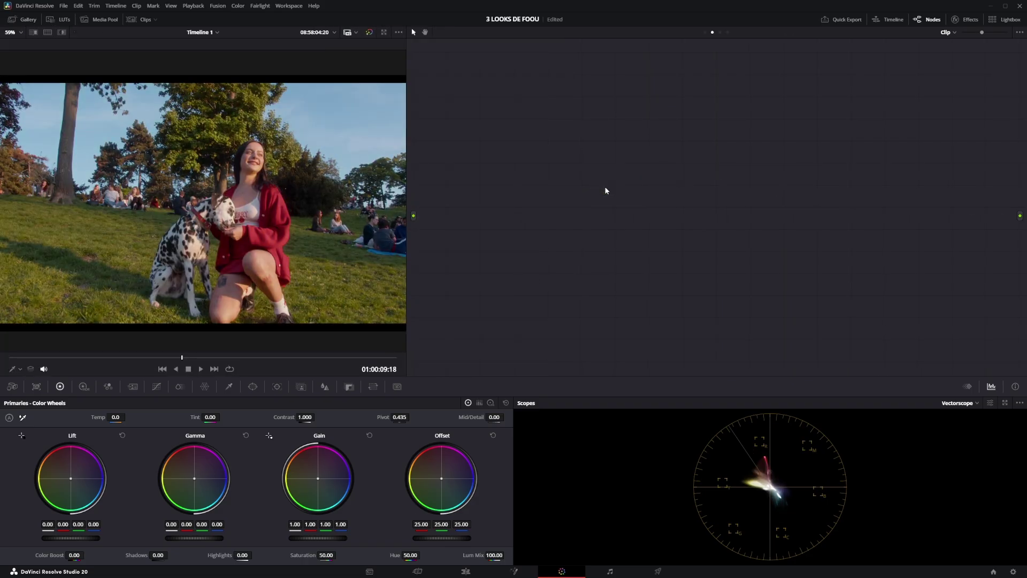
pyautogui.scroll(-1, 47, 46)
pyautogui.click(15, 19)
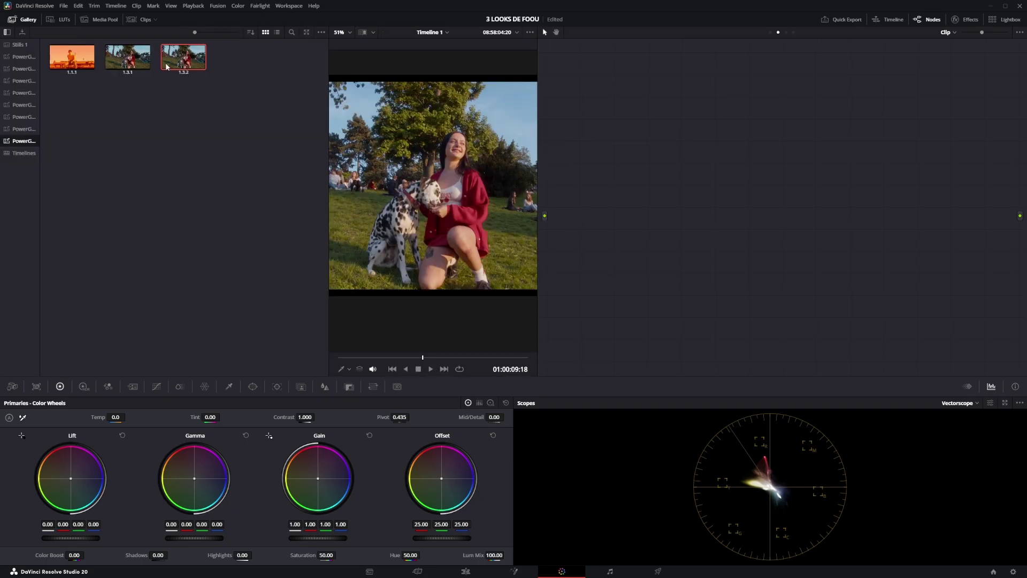
pyautogui.doubleClick(184, 57)
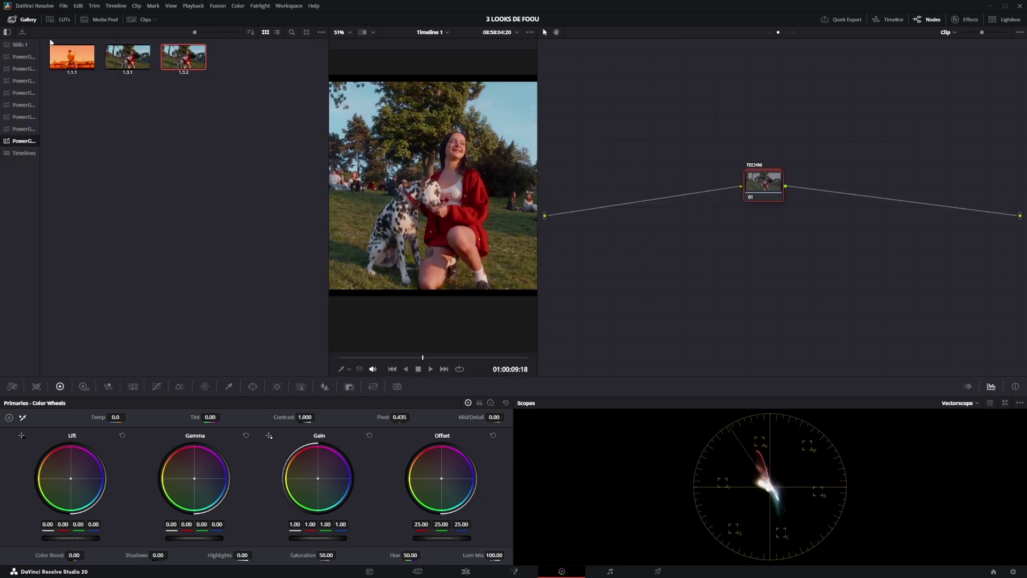
pyautogui.click(27, 20)
# Step: Show the nodes inside the TECHNI compound node and return to the main node graph
pyautogui.moveTo(623, 190); pyautogui.dragTo(648, 205)
pyautogui.rightClick(646, 202)
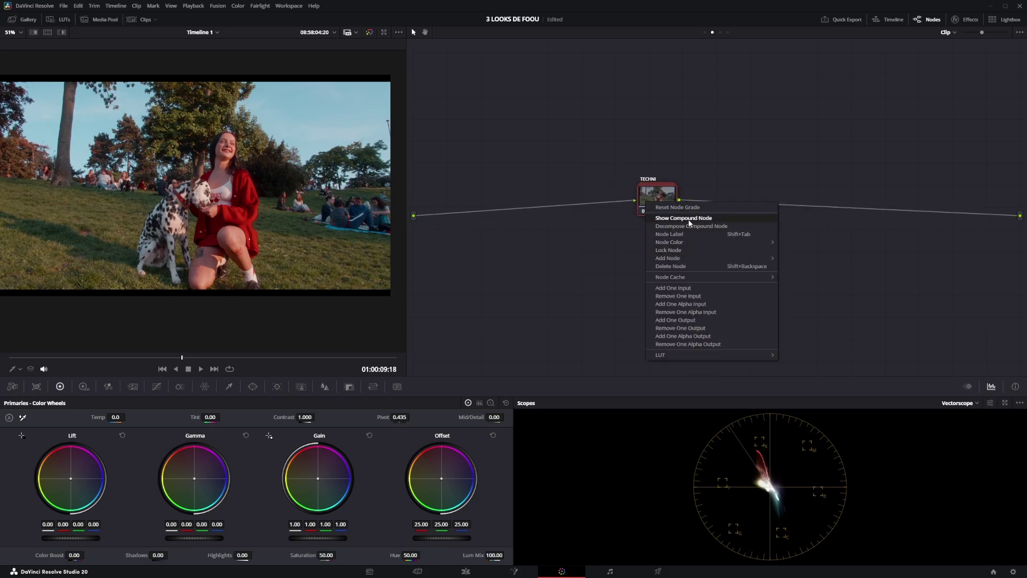
pyautogui.click(690, 218)
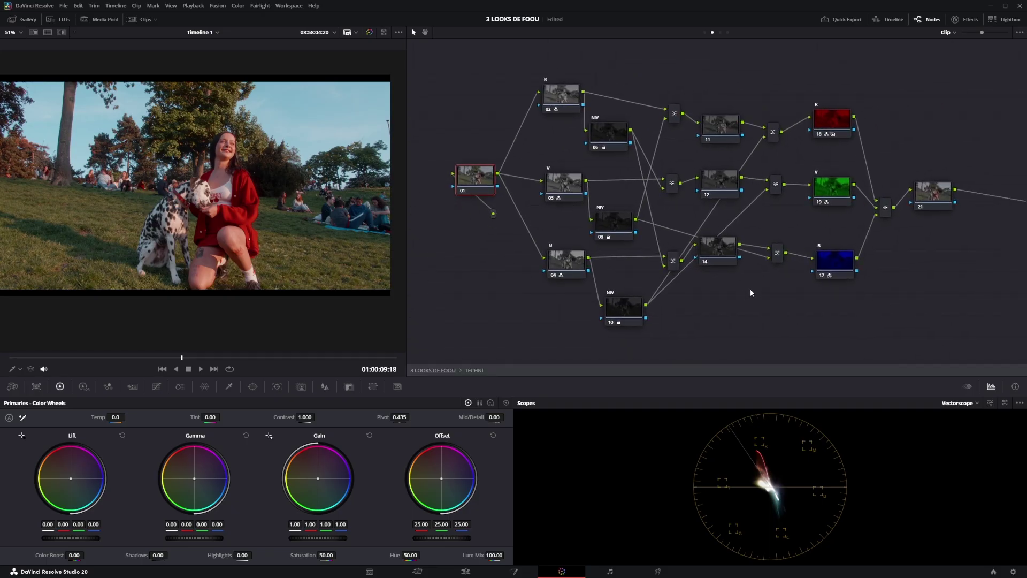
pyautogui.click(438, 373)
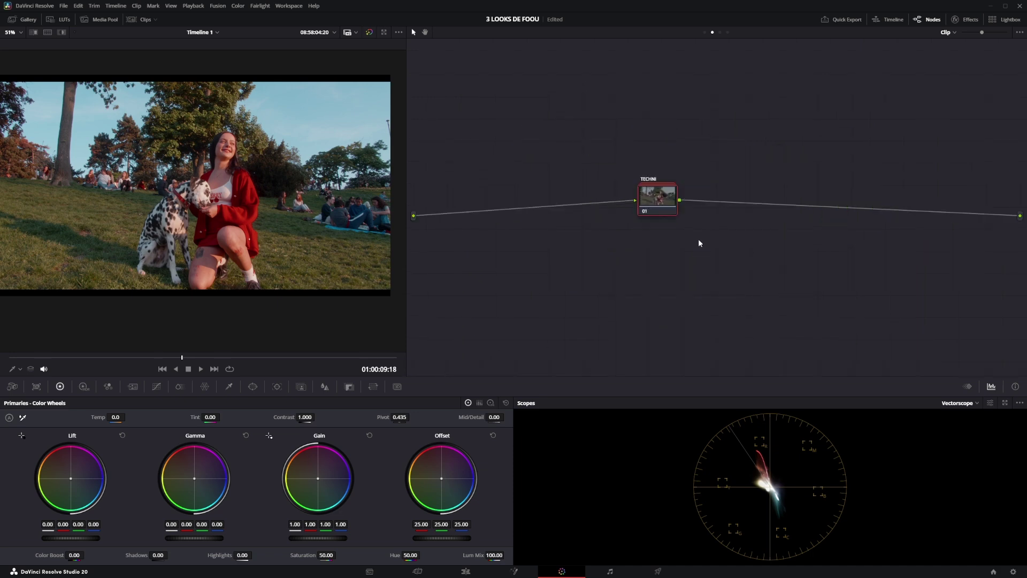